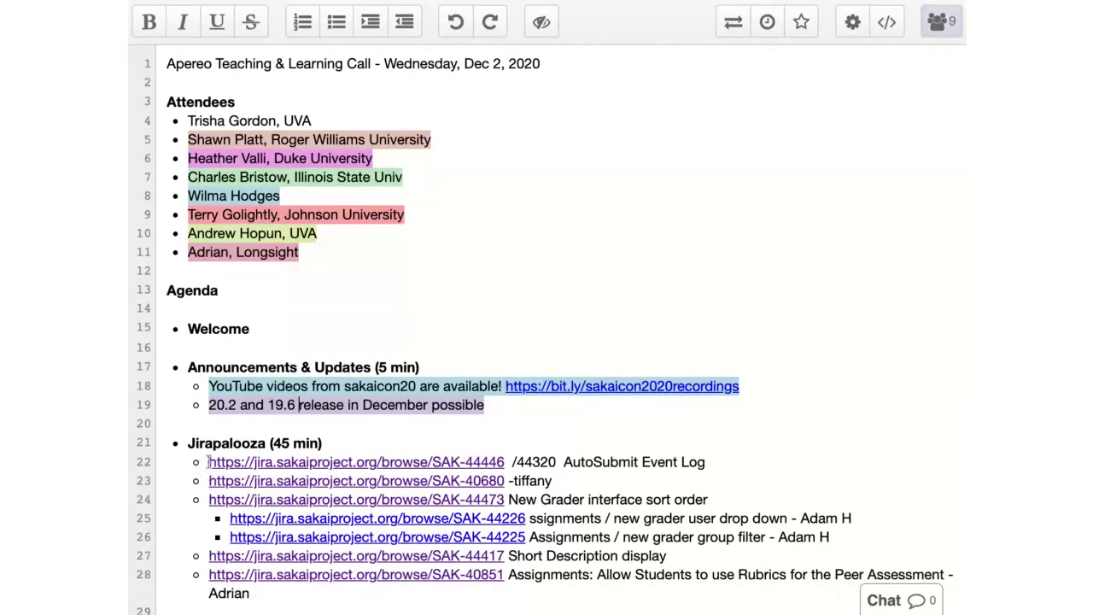
- Highlight part of the SAK-44446 link in the agenda's Jirapalooza list
{"action": "left_click", "coordinate": [208, 461]}
{"action": "key", "text": "shift+Right"}
{"action": "key", "text": "shift+Right"}
{"action": "key", "text": "shift+Right"}
{"action": "key", "text": "shift+Right"}
{"action": "key", "text": "shift+Right"}
{"action": "key", "text": "shift+Right"}
{"action": "key", "text": "shift+Right"}
{"action": "key", "text": "shift+Right"}
{"action": "key", "text": "shift+Right"}
{"action": "key", "text": "shift+Right"}
{"action": "key", "text": "shift+Right"}
{"action": "key", "text": "shift+Right"}
{"action": "key", "text": "shift+Right"}
{"action": "key", "text": "shift+Right"}
{"action": "key", "text": "shift+Right"}
{"action": "key", "text": "shift+Right"}
{"action": "key", "text": "shift+Right"}
{"action": "key", "text": "shift+Right"}
{"action": "key", "text": "shift+Right"}
{"action": "key", "text": "shift+Right"}
{"action": "key", "text": "shift+Left"}
{"action": "key", "text": "shift+Left"}
{"action": "key", "text": "shift+Left"}
{"action": "key", "text": "shift+Left"}
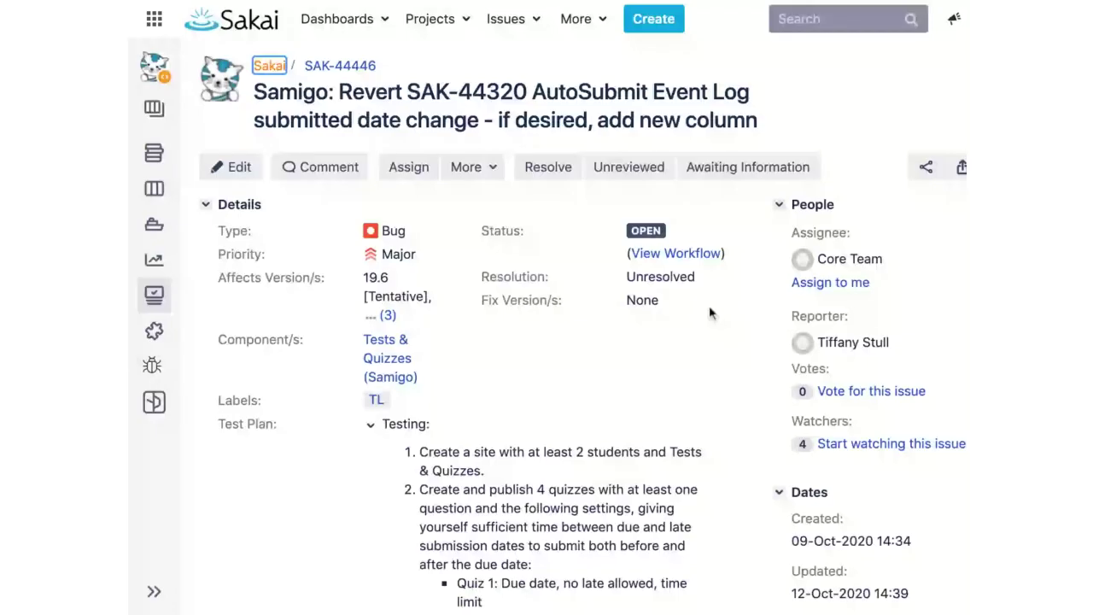
- Replace the TL label on issue SAK-44446 with TLReviewed and save the change
{"action": "left_click", "coordinate": [392, 401]}
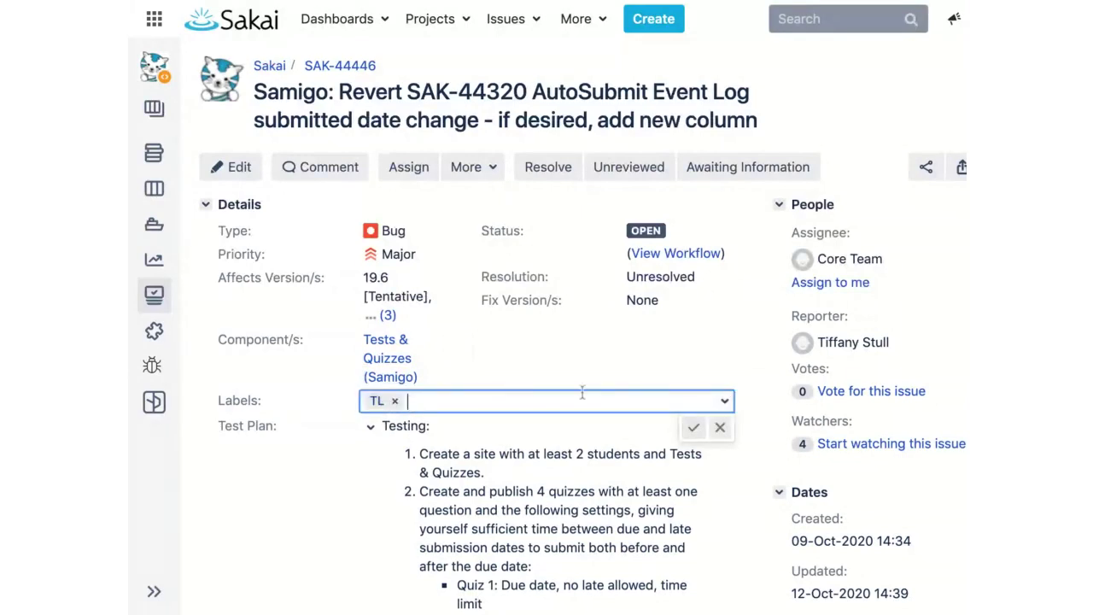
{"action": "left_click", "coordinate": [394, 400]}
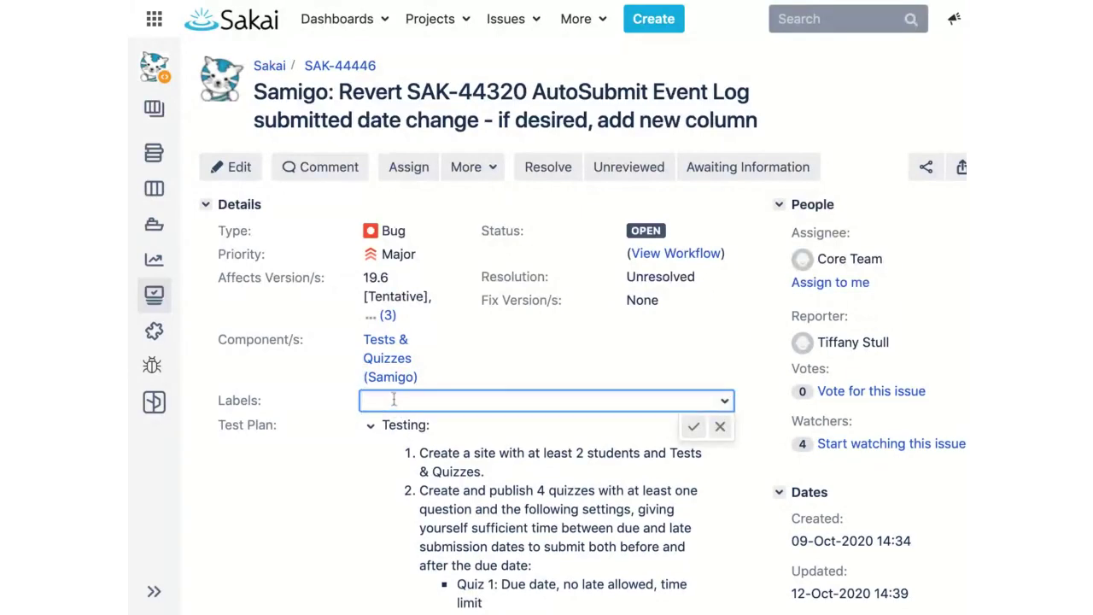
{"action": "type", "text": "tlr"}
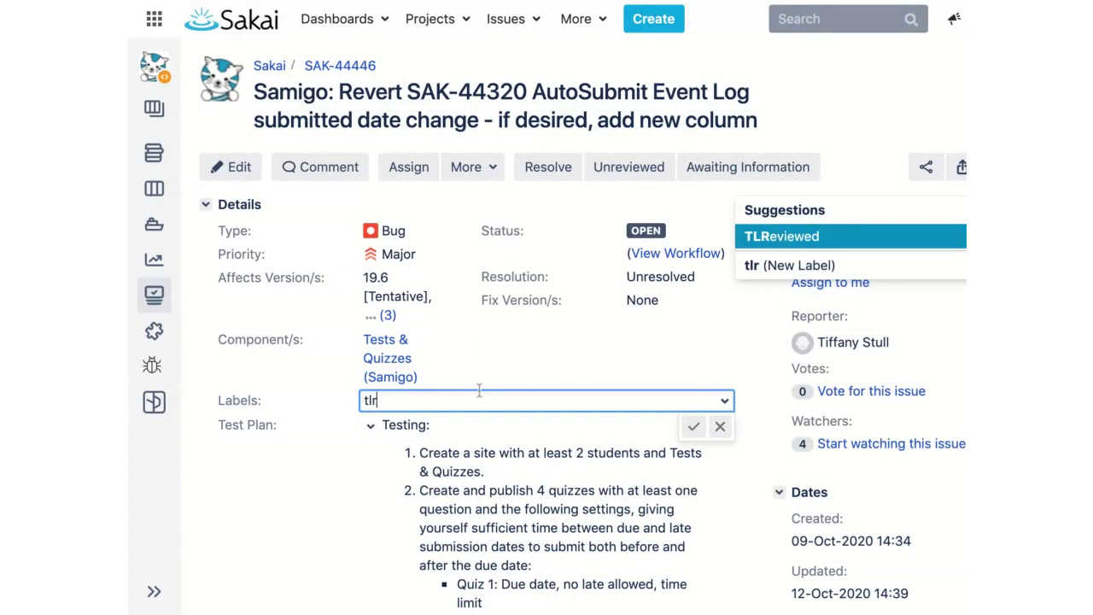
{"action": "left_click", "coordinate": [771, 241]}
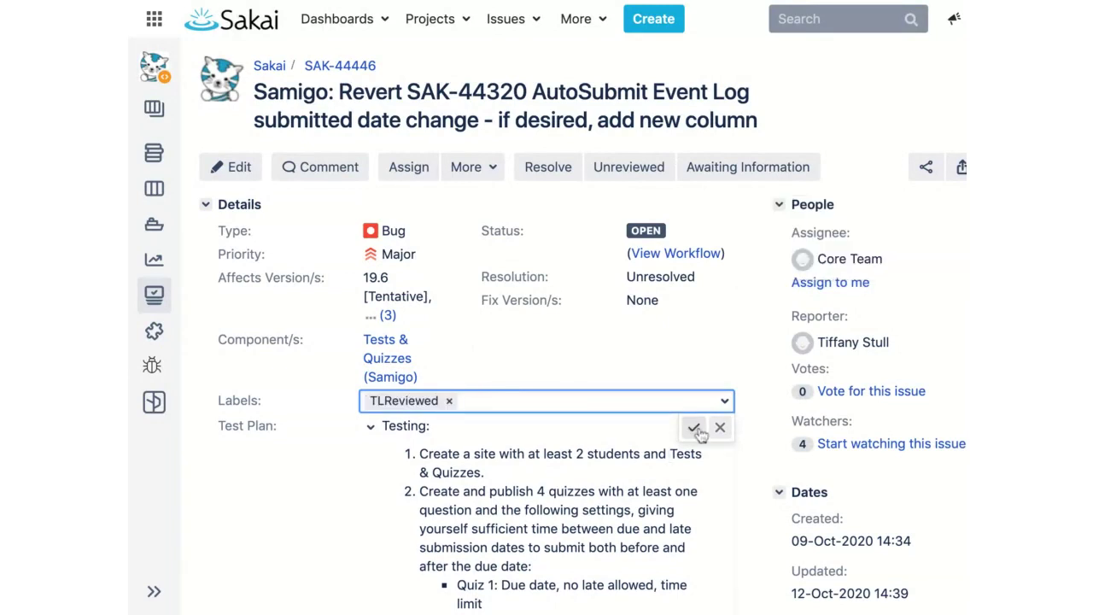
{"action": "left_click", "coordinate": [695, 428]}
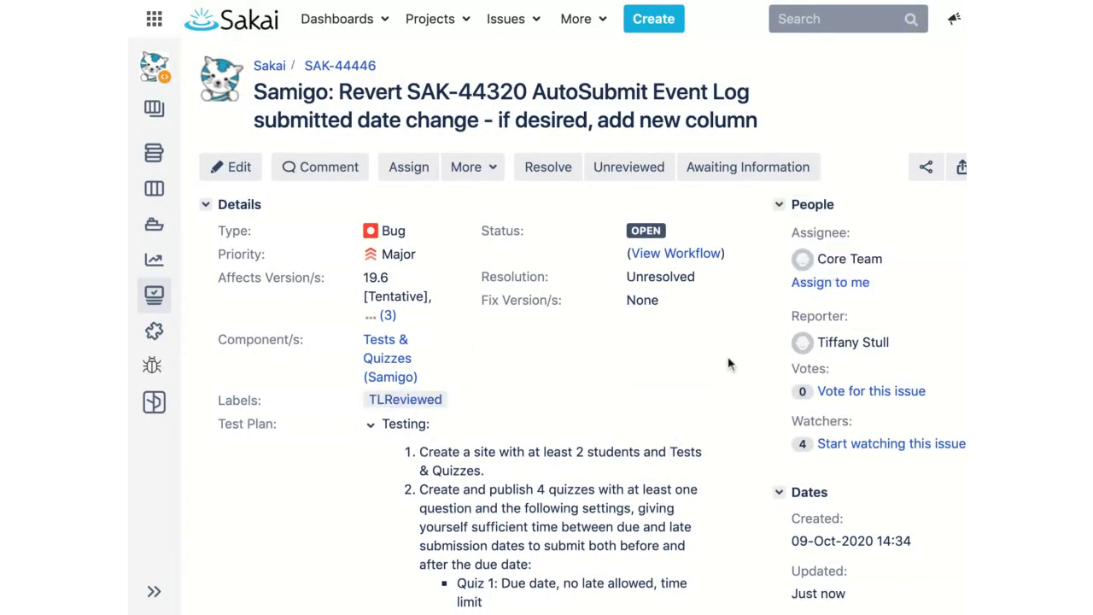
- Review the test plan and description of issue SAK-44446
{"action": "scroll", "coordinate": [547, 341], "scroll_direction": "down", "scroll_amount": 3}
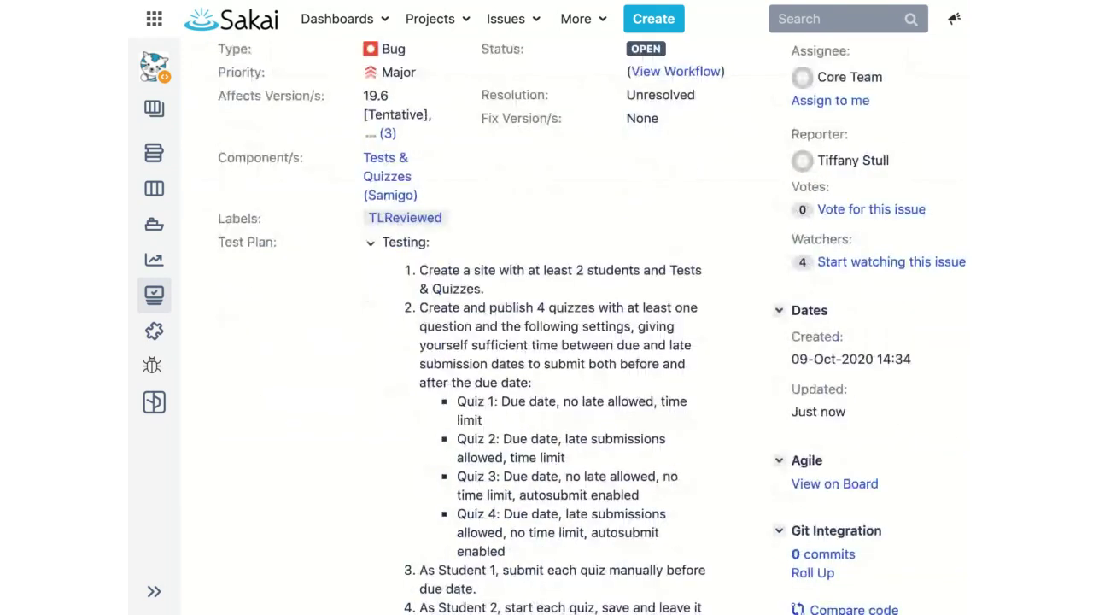
{"action": "scroll", "coordinate": [546, 341], "scroll_direction": "down", "scroll_amount": 7}
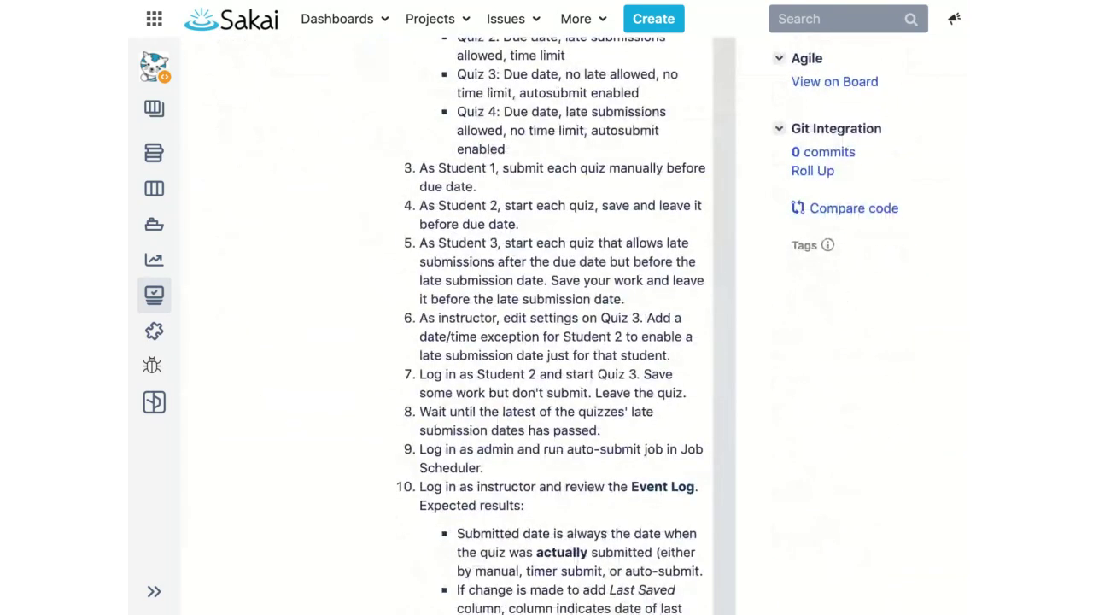
{"action": "scroll", "coordinate": [546, 341], "scroll_direction": "down", "scroll_amount": 6}
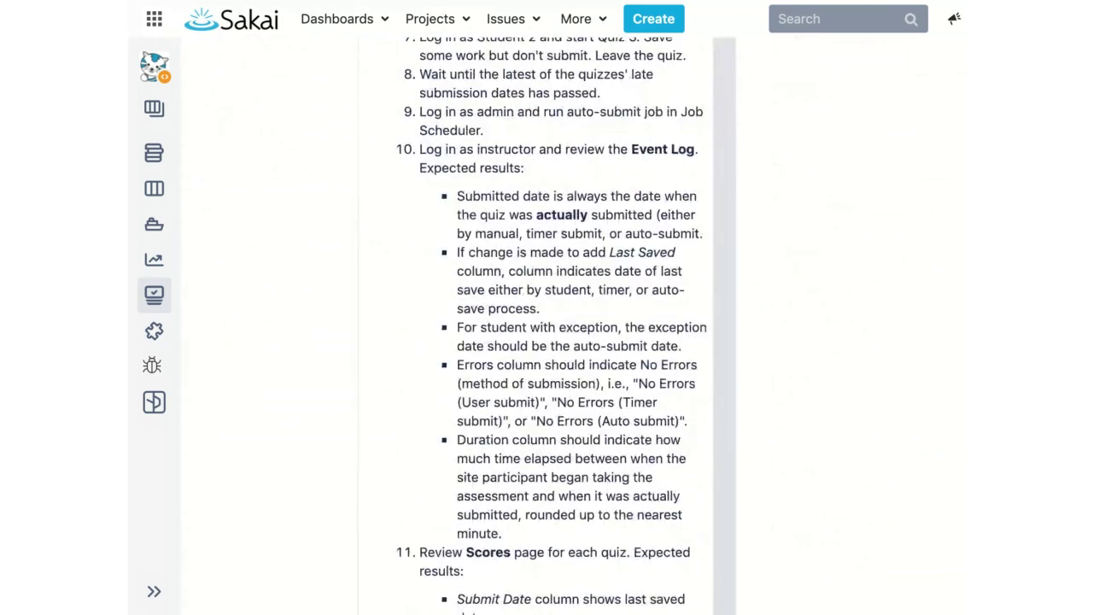
{"action": "scroll", "coordinate": [546, 341], "scroll_direction": "down", "scroll_amount": 6}
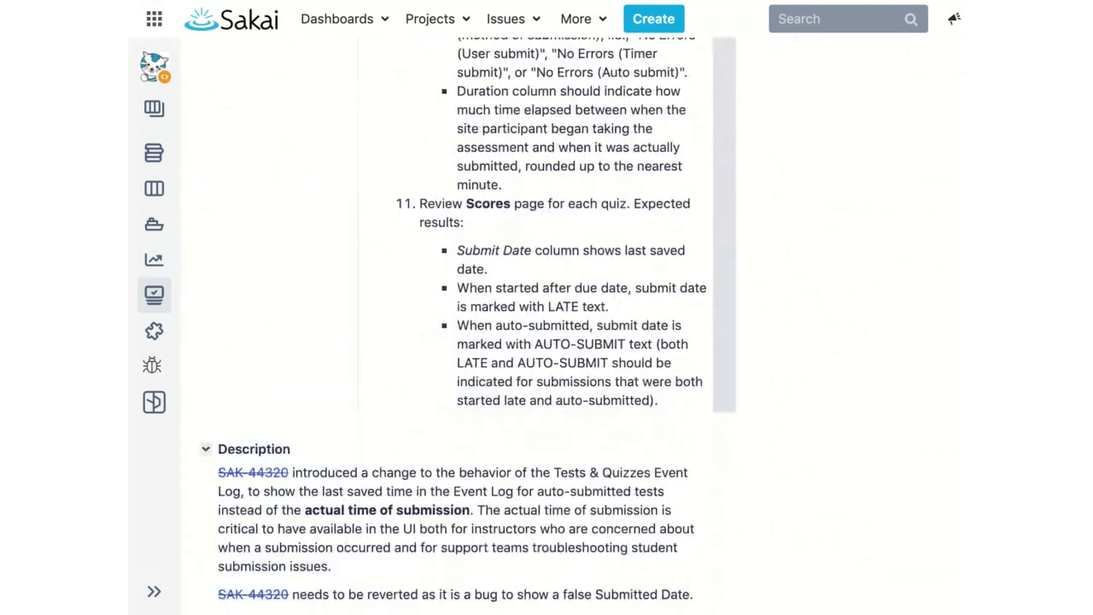
{"action": "scroll", "coordinate": [546, 342], "scroll_direction": "down", "scroll_amount": 5}
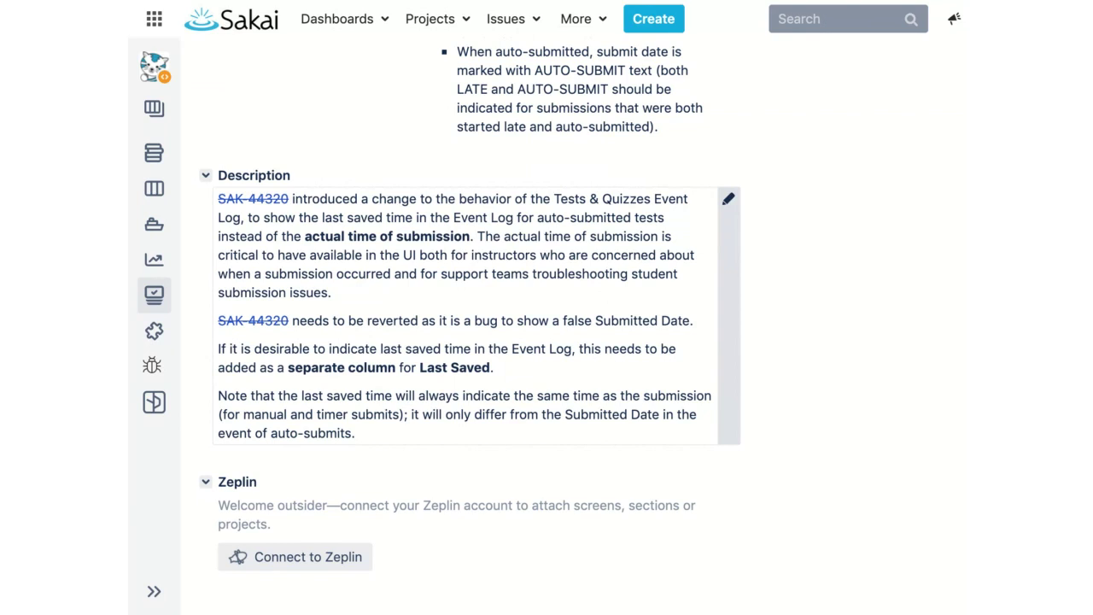
- Start a comment on SAK-44446 with "The T&L group has consensus", applying the suggested spelling of "consensus"
{"action": "scroll", "coordinate": [704, 360], "scroll_direction": "down", "scroll_amount": 5}
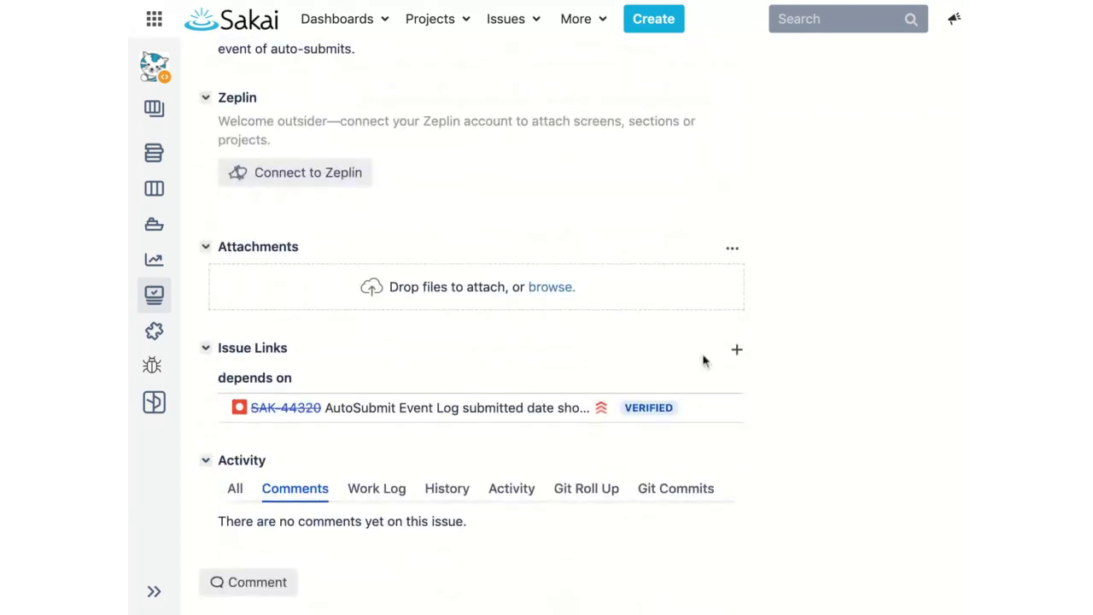
{"action": "left_click", "coordinate": [251, 581]}
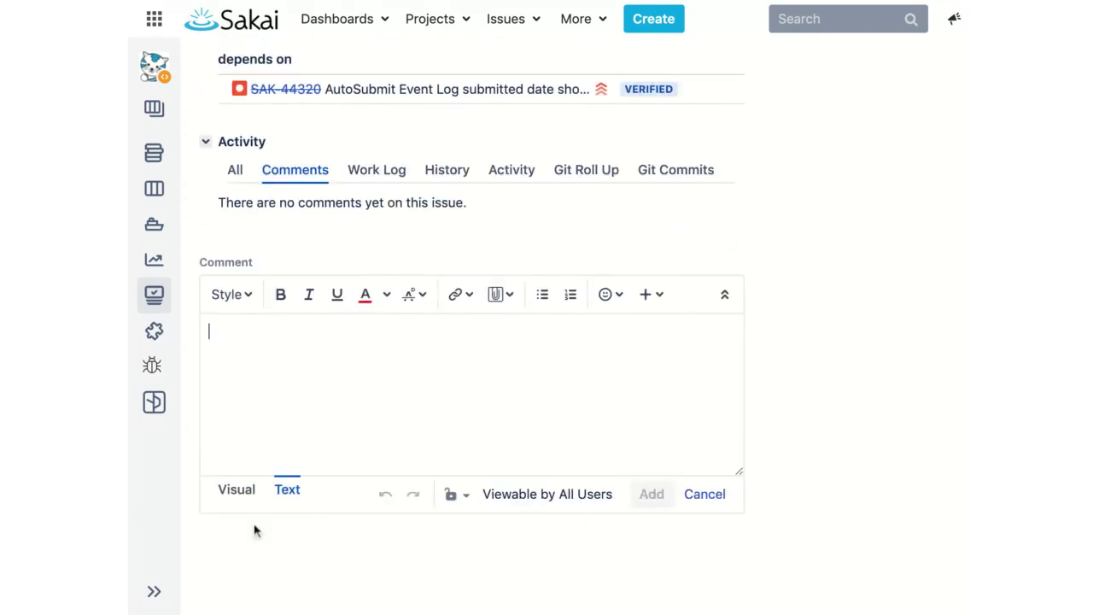
{"action": "type", "text": "The T&L"}
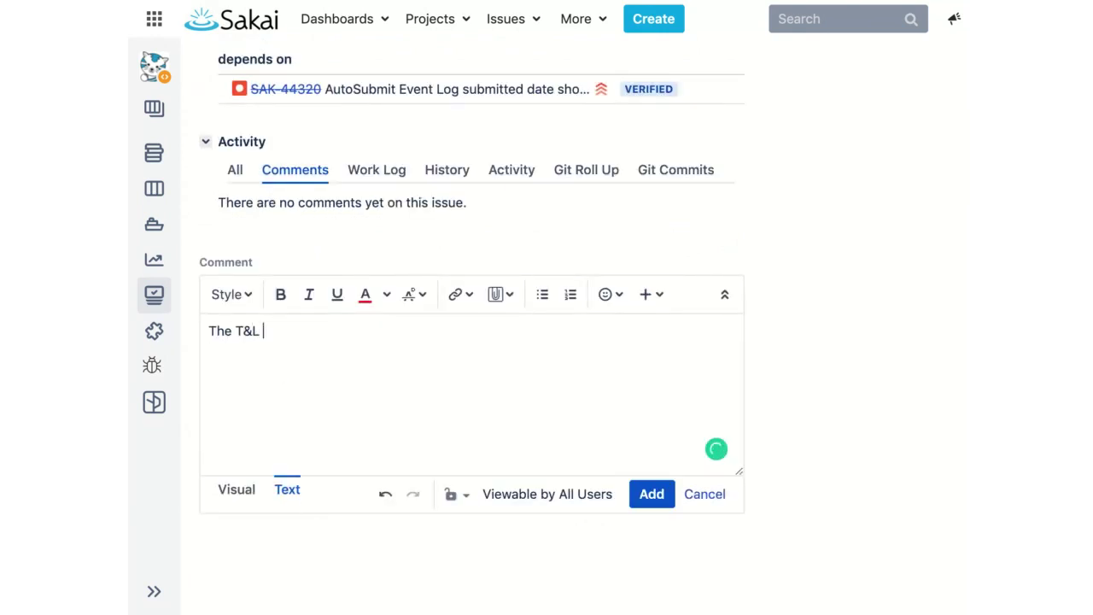
{"action": "type", "text": " group has cons"}
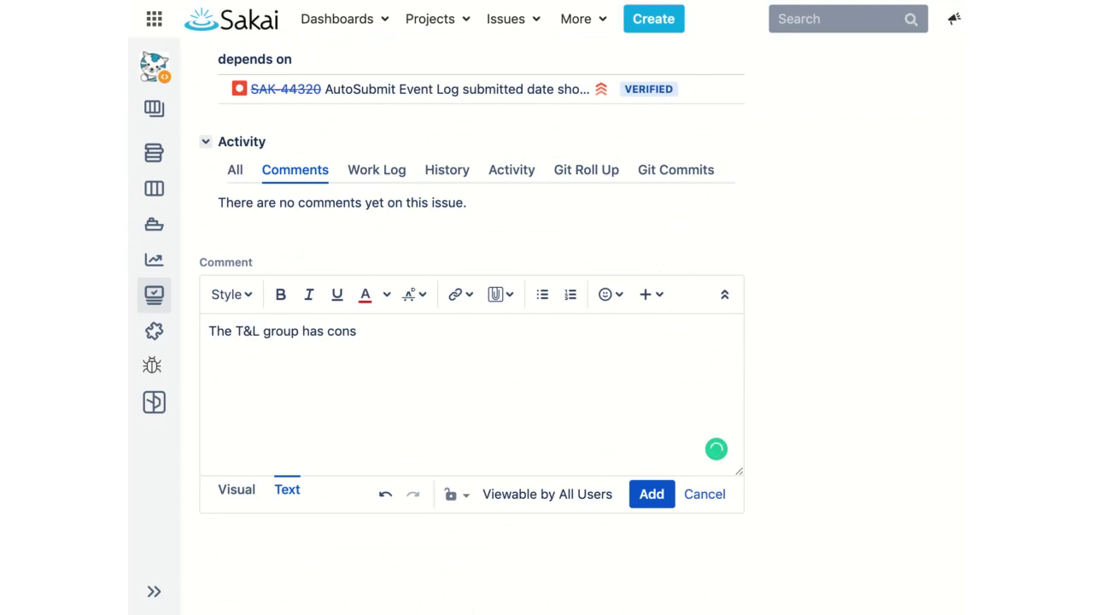
{"action": "key", "text": "BackSpace"}
{"action": "type", "text": "census"}
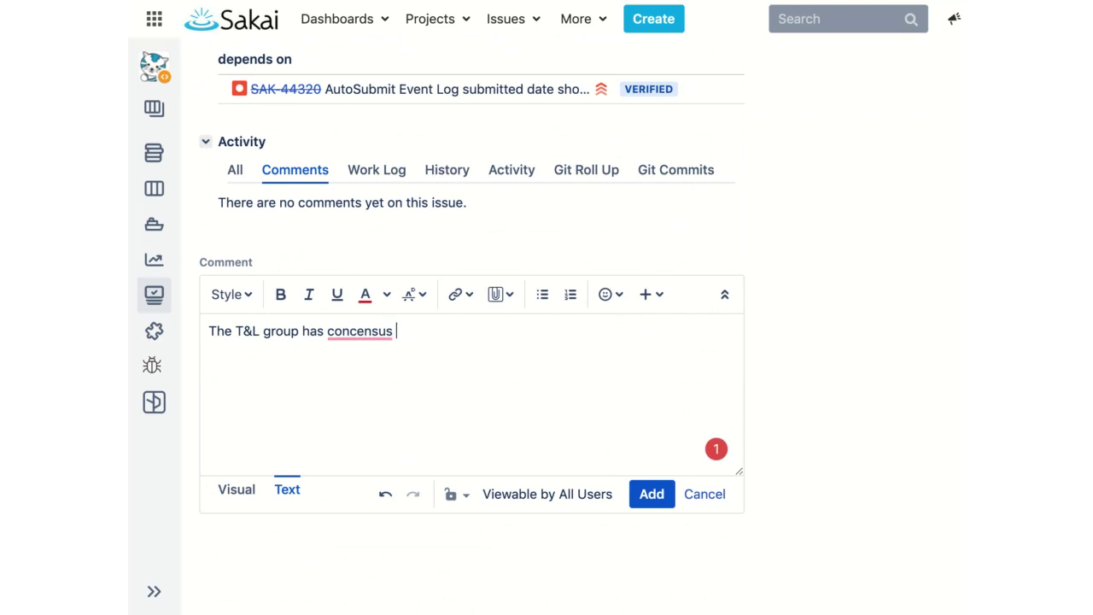
{"action": "double_click", "coordinate": [366, 332]}
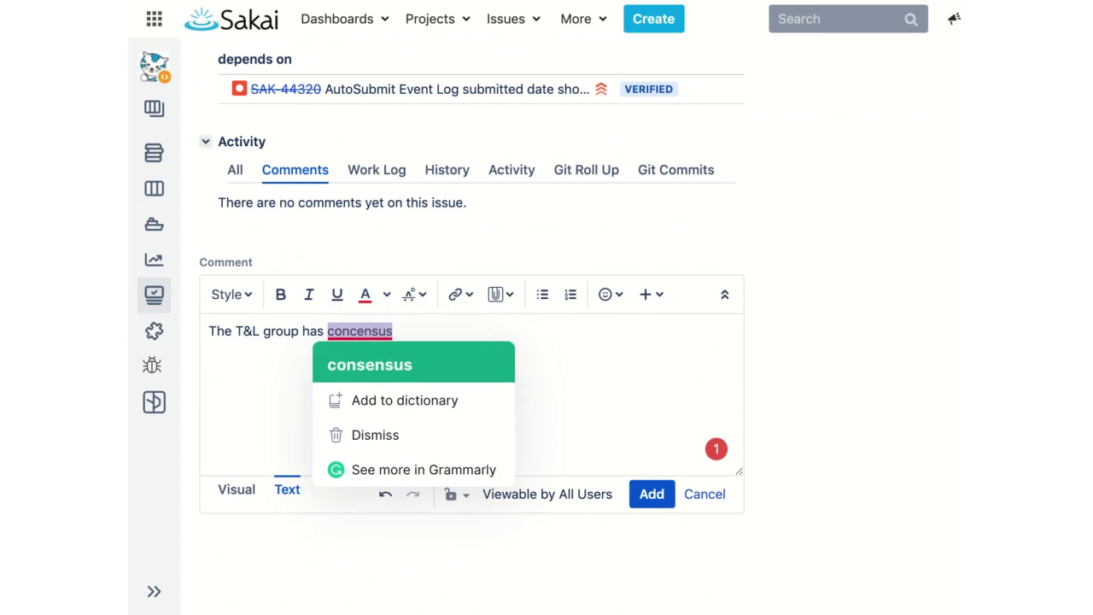
{"action": "left_click", "coordinate": [369, 365]}
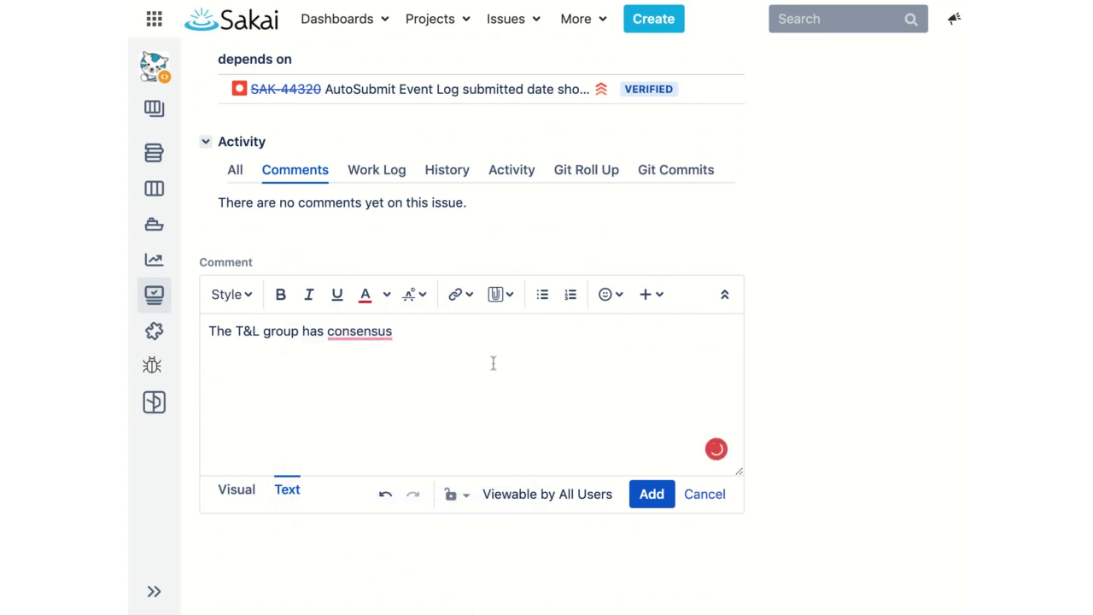
- Continue the comment with "to show actual submission"
{"action": "type", "text": "to revert"}
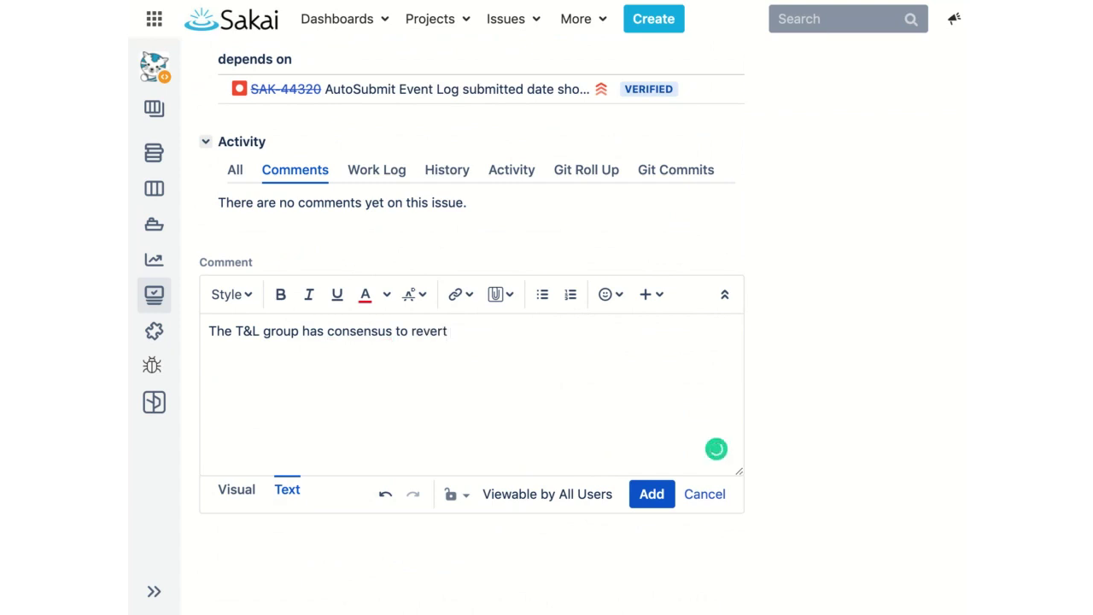
{"action": "key", "text": "BackSpace"}
{"action": "key", "text": "BackSpace"}
{"action": "key", "text": "BackSpace"}
{"action": "key", "text": "BackSpace"}
{"action": "key", "text": "BackSpace"}
{"action": "type", "text": "show actual submission"}
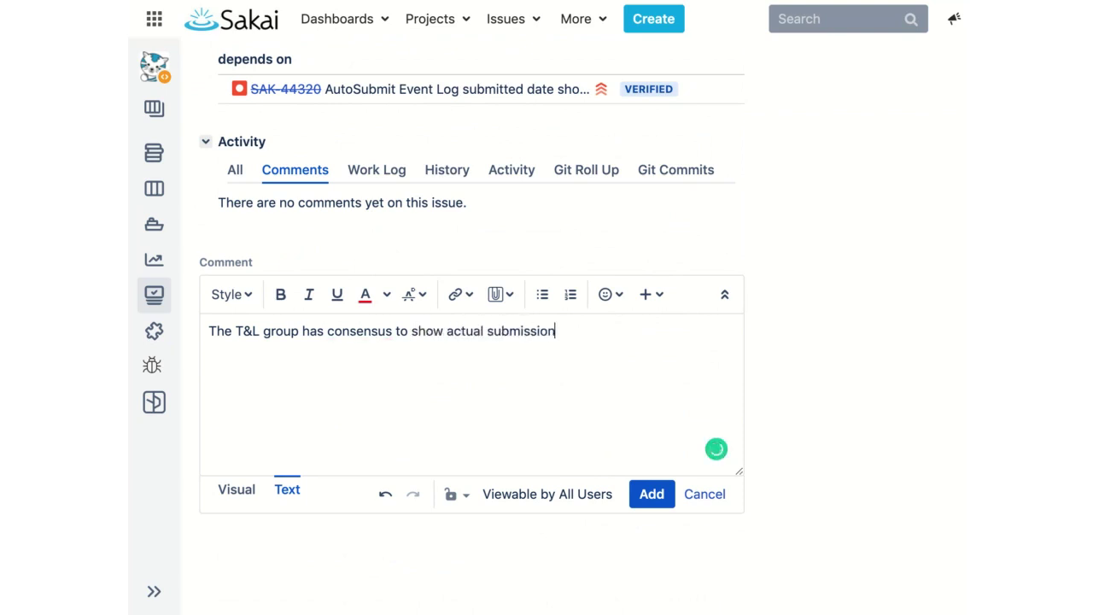
- Finish the comment with "date in the Event Log (reverting SAK-44320)" and post it
{"action": "type", "text": " date in the Eva"}
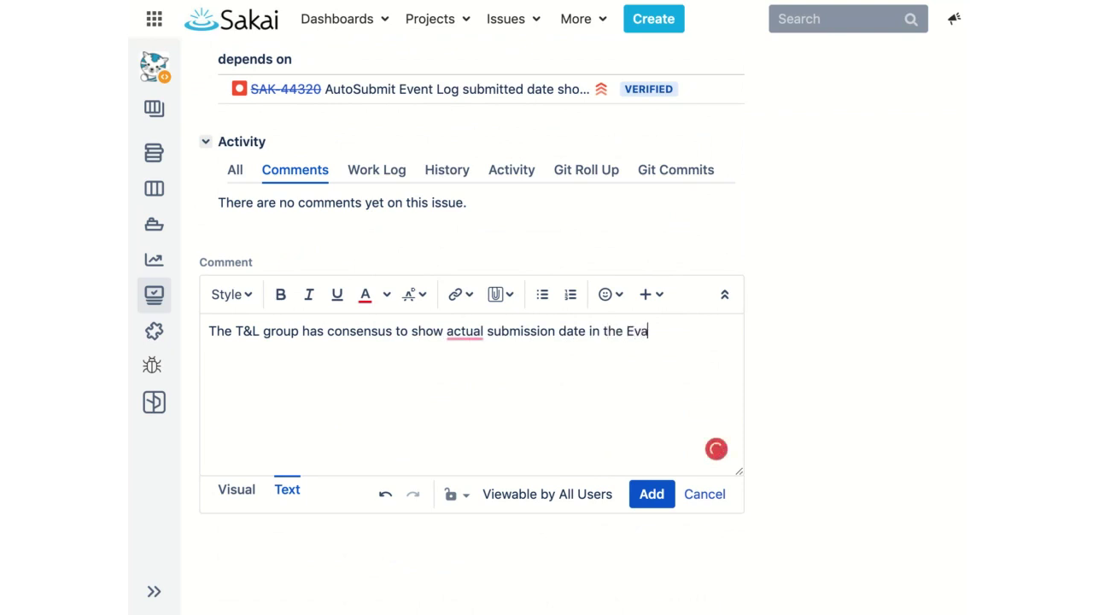
{"action": "key", "text": "BackSpace"}
{"action": "type", "text": "ent "}
{"action": "type", "text": "Log"}
{"action": "key", "text": "BackSpace"}
{"action": "type", "text": "og"}
{"action": "key", "text": "BackSpace"}
{"action": "key", "text": "BackSpace"}
{"action": "key", "text": "BackSpace"}
{"action": "type", "text": "g (reverting "}
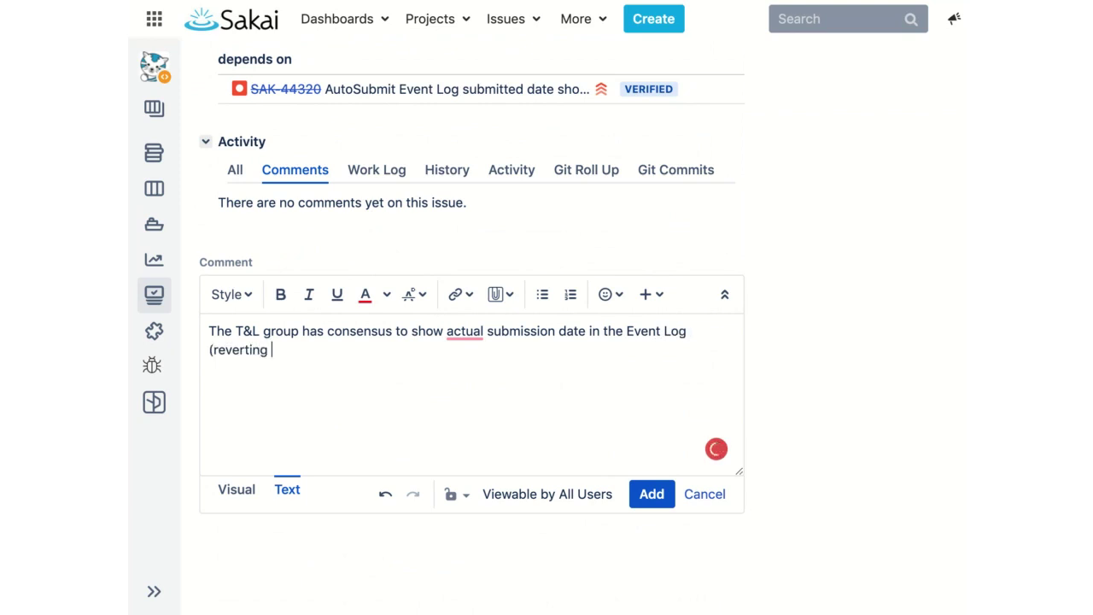
{"action": "type", "text": "SAK-44320)"}
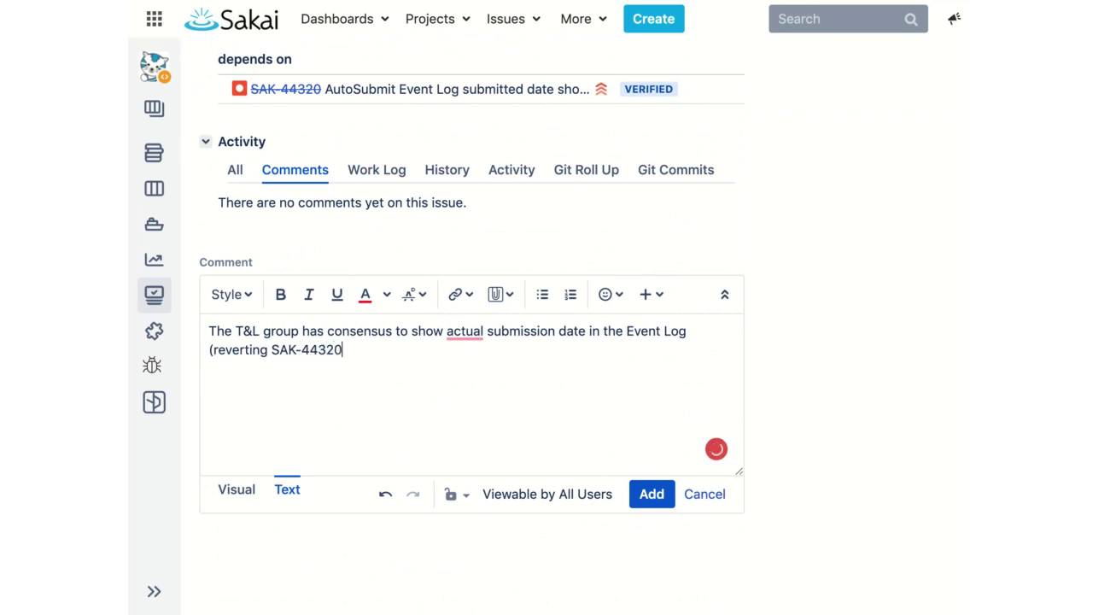
{"action": "left_click", "coordinate": [649, 498]}
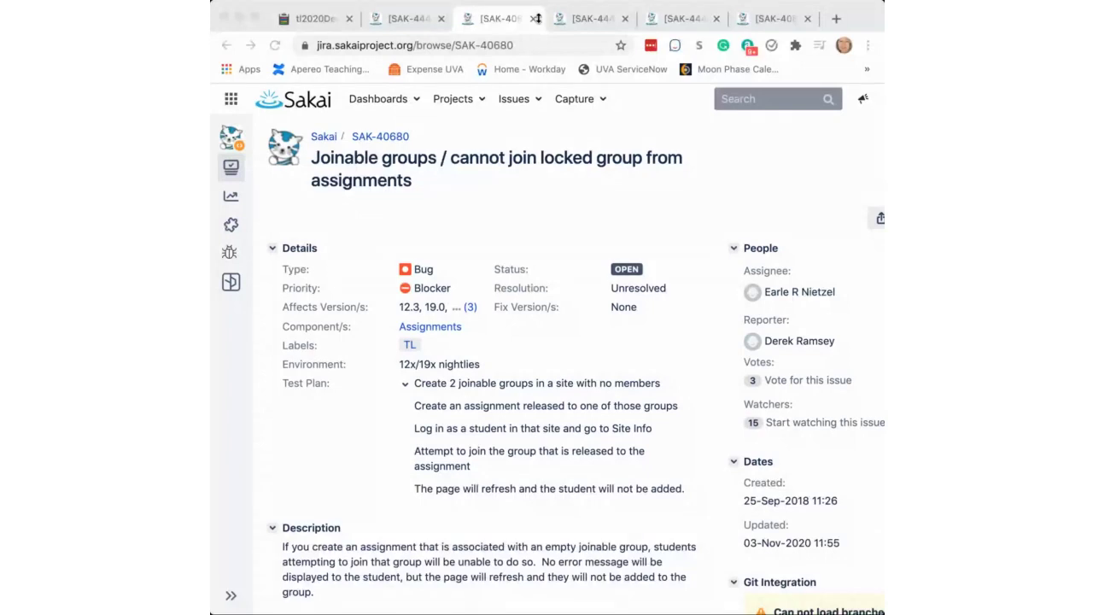
- Switch to issue SAK-40680 on joinable groups and examine its test plan, description, issue links and recent comments
{"action": "left_click", "coordinate": [497, 17]}
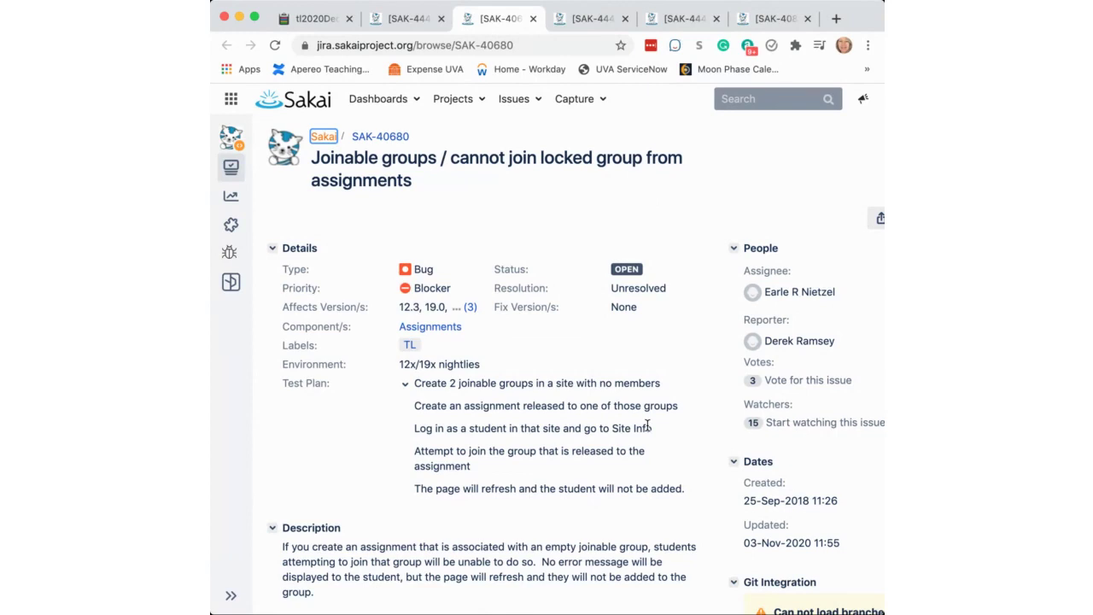
{"action": "scroll", "coordinate": [647, 424], "scroll_direction": "down", "scroll_amount": 3}
{"action": "scroll", "coordinate": [662, 438], "scroll_direction": "down", "scroll_amount": 1}
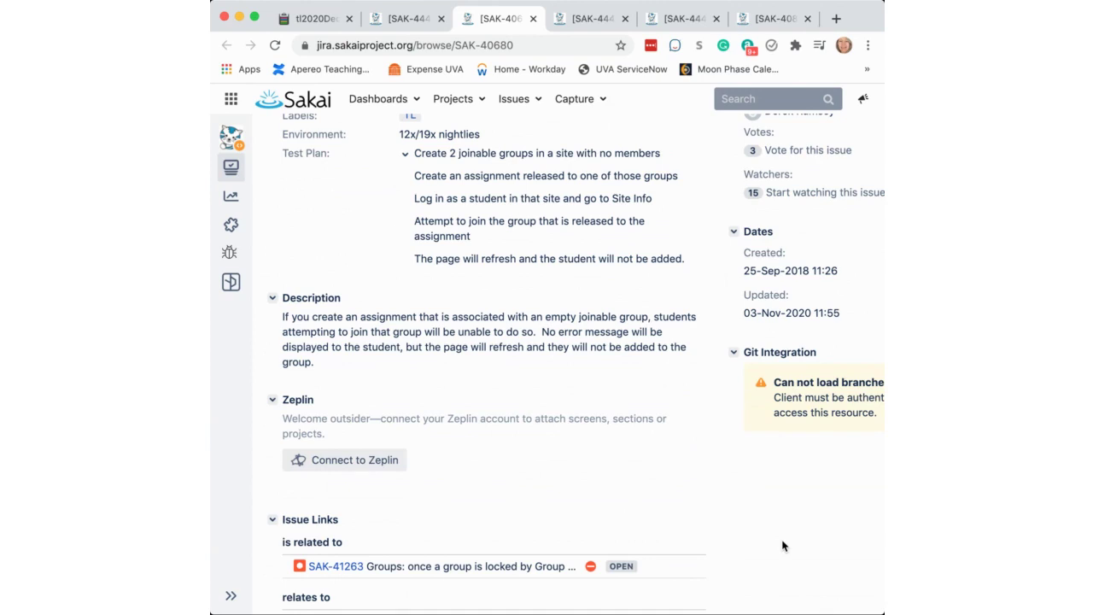
{"action": "scroll", "coordinate": [780, 530], "scroll_direction": "down", "scroll_amount": 5}
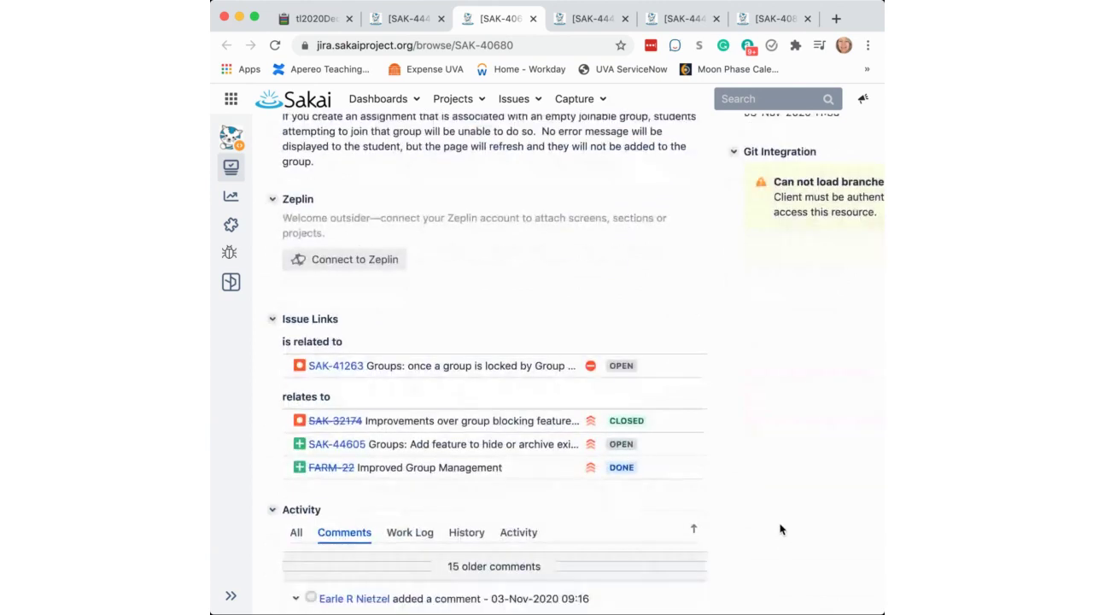
{"action": "scroll", "coordinate": [780, 529], "scroll_direction": "down", "scroll_amount": 7}
{"action": "scroll", "coordinate": [780, 529], "scroll_direction": "down", "scroll_amount": 9}
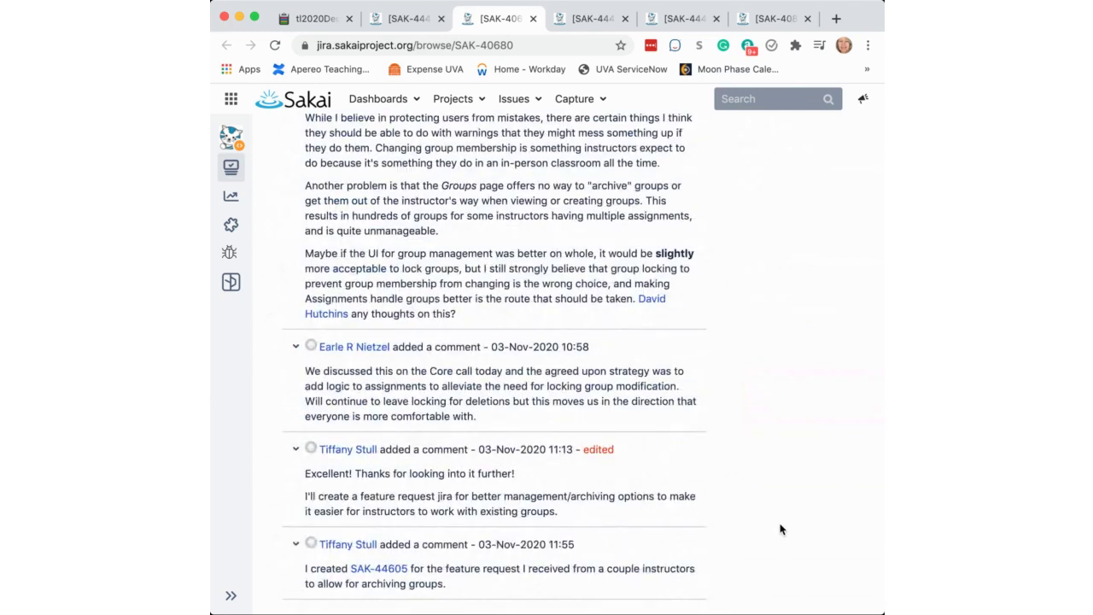
{"action": "scroll", "coordinate": [794, 407], "scroll_direction": "up", "scroll_amount": 1}
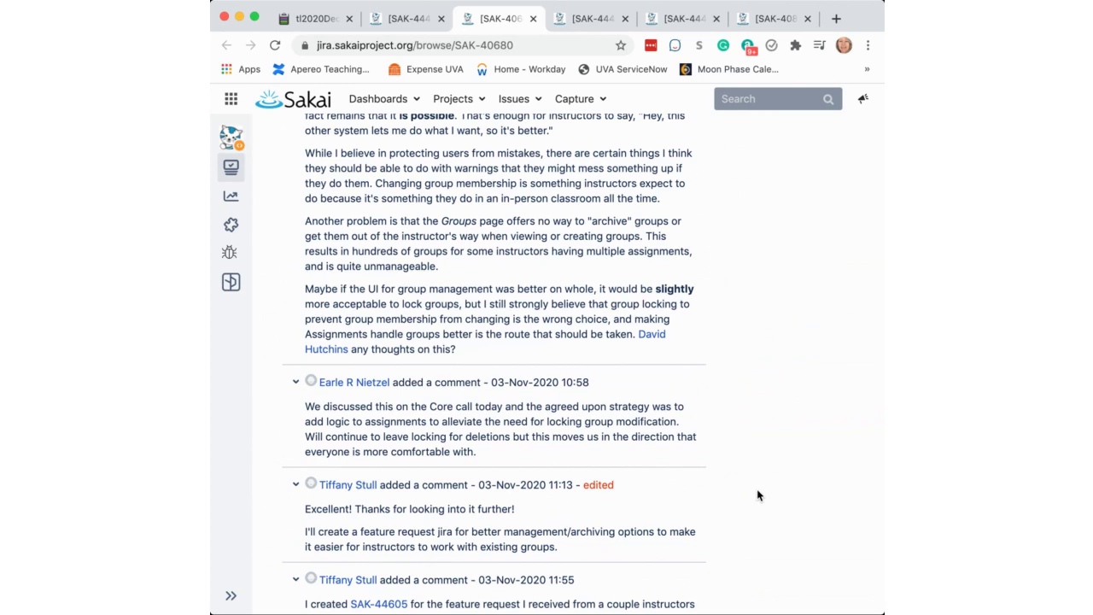
{"action": "scroll", "coordinate": [757, 494], "scroll_direction": "up", "scroll_amount": 1}
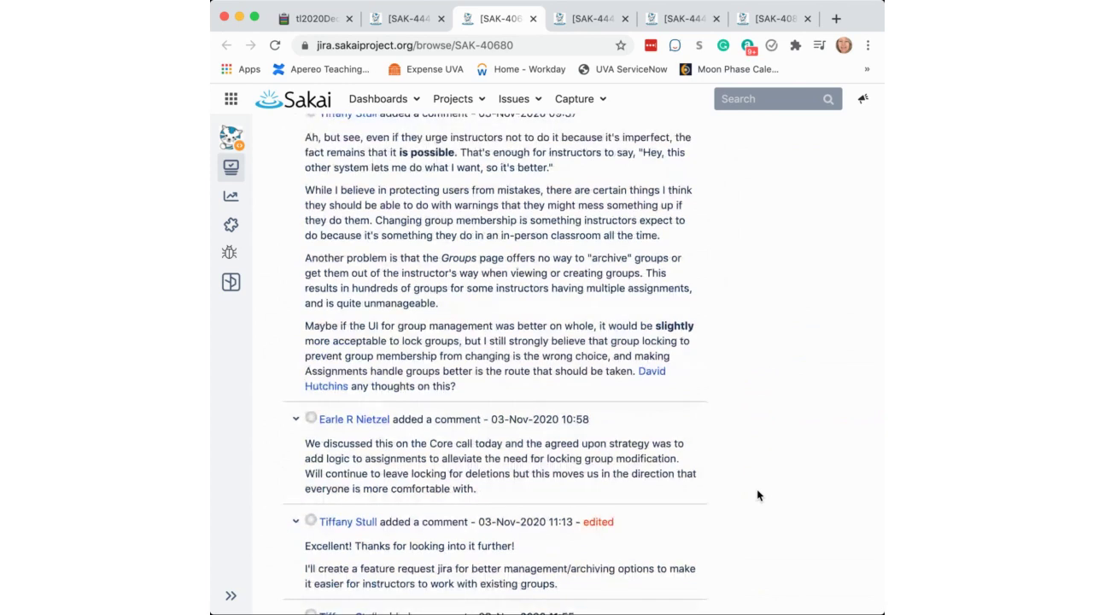
{"action": "scroll", "coordinate": [757, 496], "scroll_direction": "up", "scroll_amount": 1}
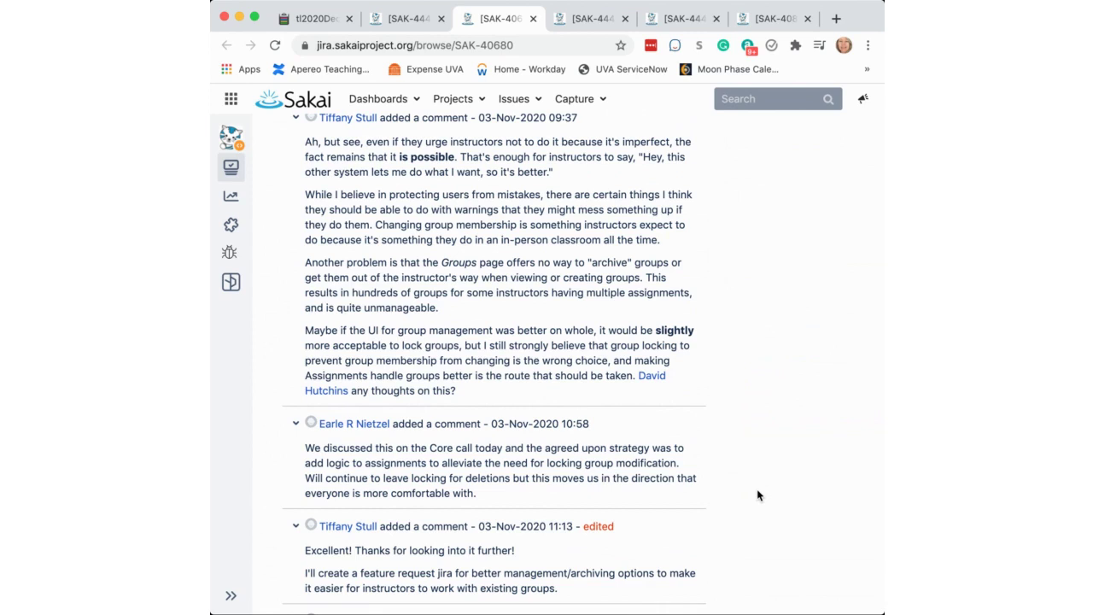
{"action": "scroll", "coordinate": [756, 489], "scroll_direction": "down", "scroll_amount": 2}
{"action": "scroll", "coordinate": [757, 492], "scroll_direction": "up", "scroll_amount": 9}
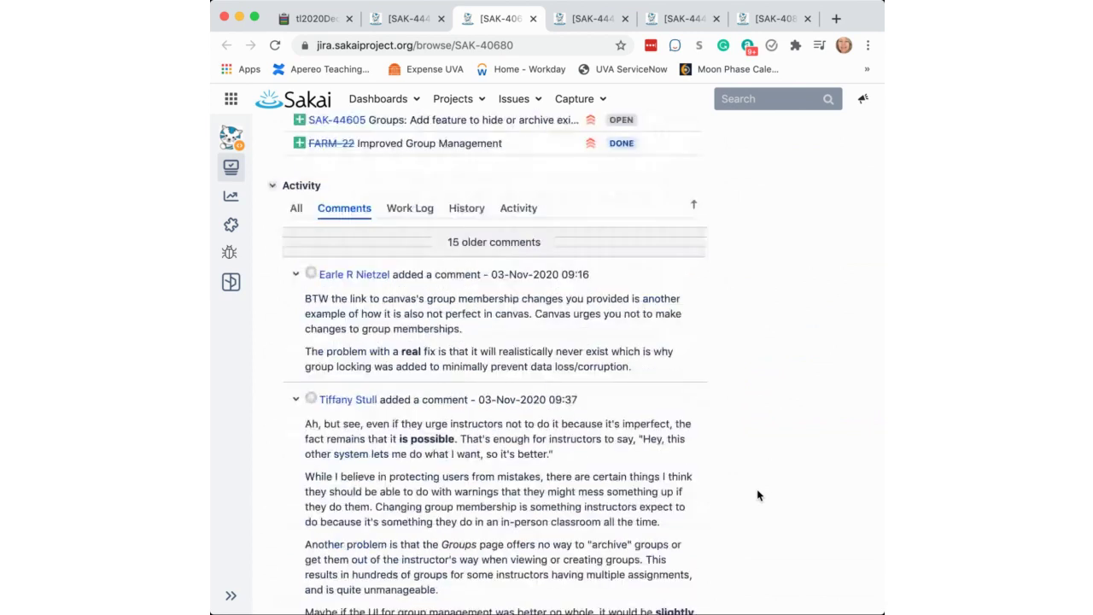
{"action": "scroll", "coordinate": [757, 495], "scroll_direction": "up", "scroll_amount": 14}
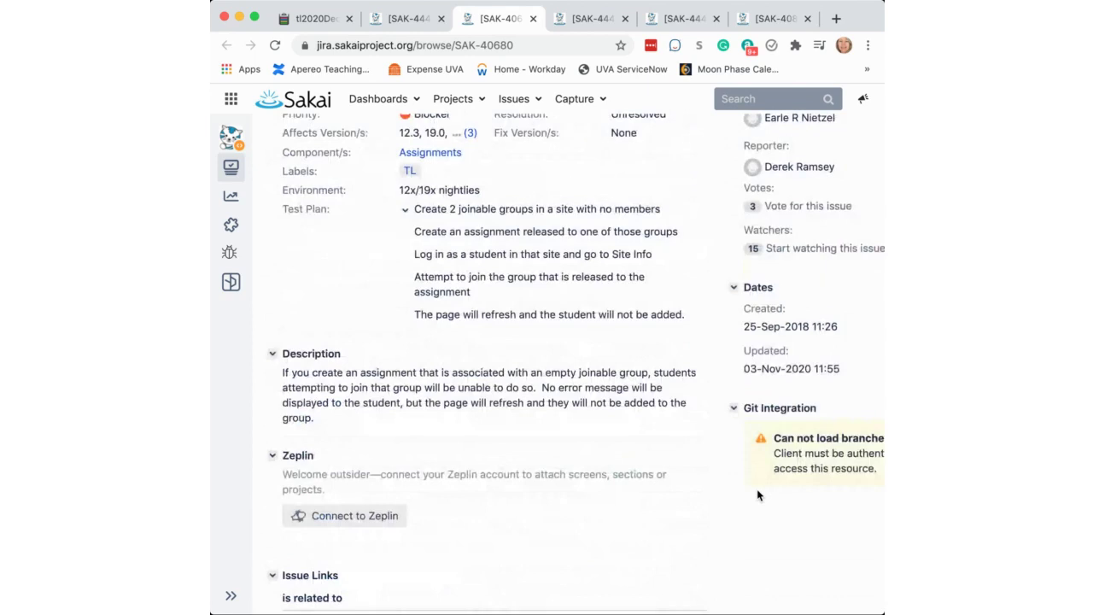
{"action": "scroll", "coordinate": [757, 496], "scroll_direction": "up", "scroll_amount": 2}
{"action": "scroll", "coordinate": [756, 495], "scroll_direction": "up", "scroll_amount": 2}
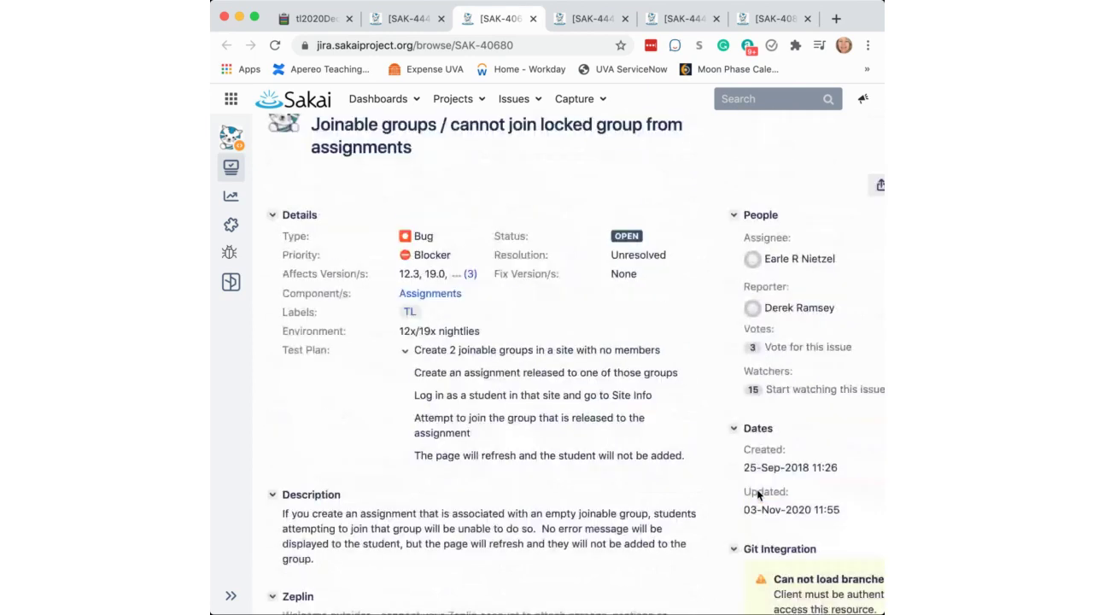
{"action": "scroll", "coordinate": [715, 281], "scroll_direction": "down", "scroll_amount": 3}
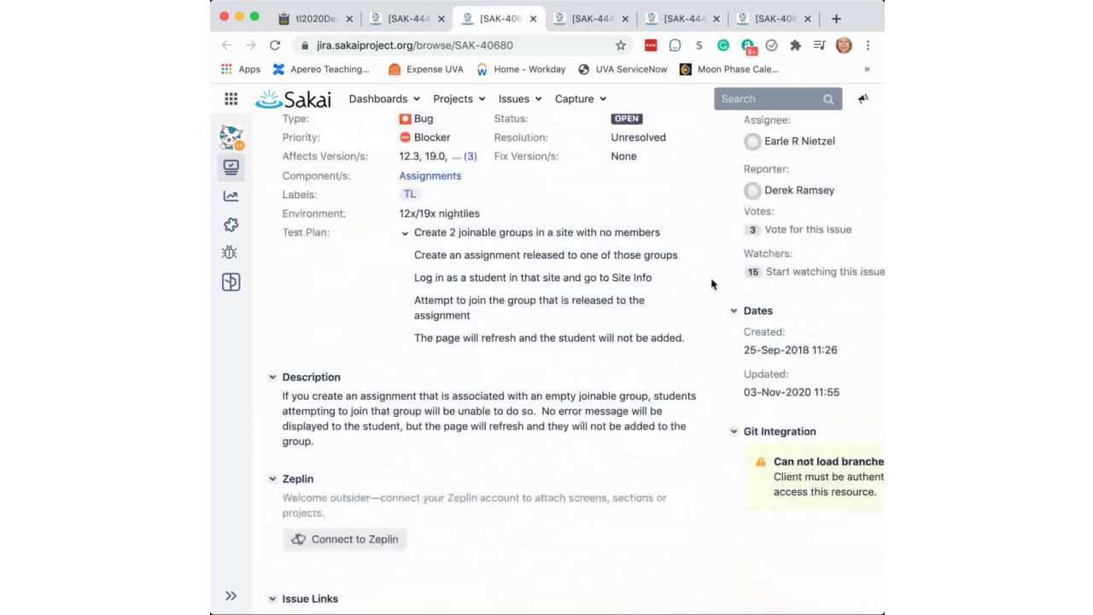
- Replace the TL label on SAK-40680 with TLReviewed and save the change
{"action": "scroll", "coordinate": [712, 283], "scroll_direction": "down", "scroll_amount": 3}
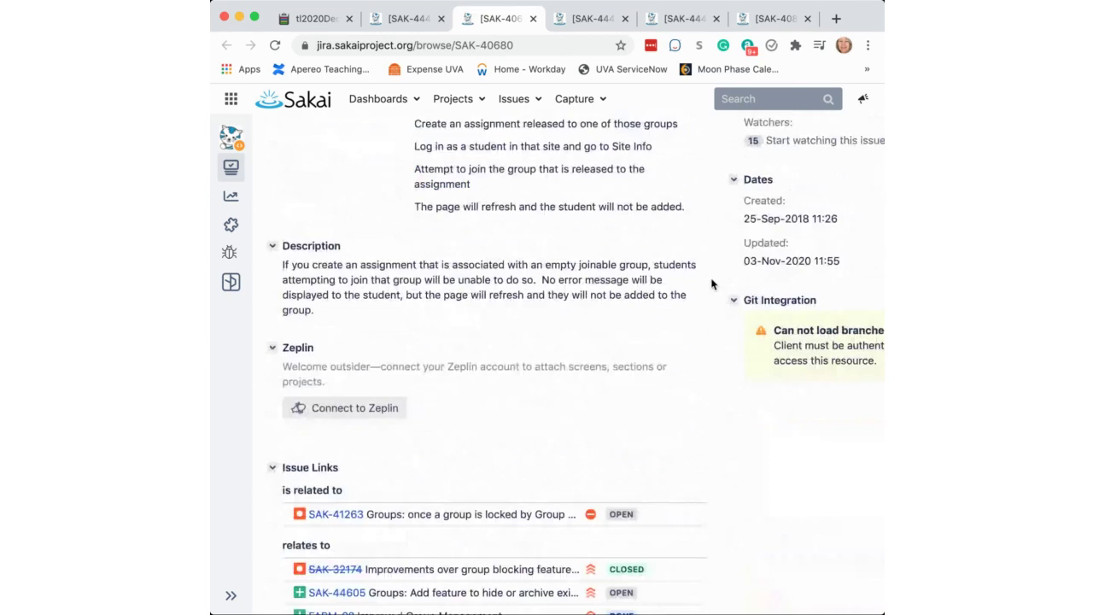
{"action": "scroll", "coordinate": [713, 284], "scroll_direction": "up", "scroll_amount": 3}
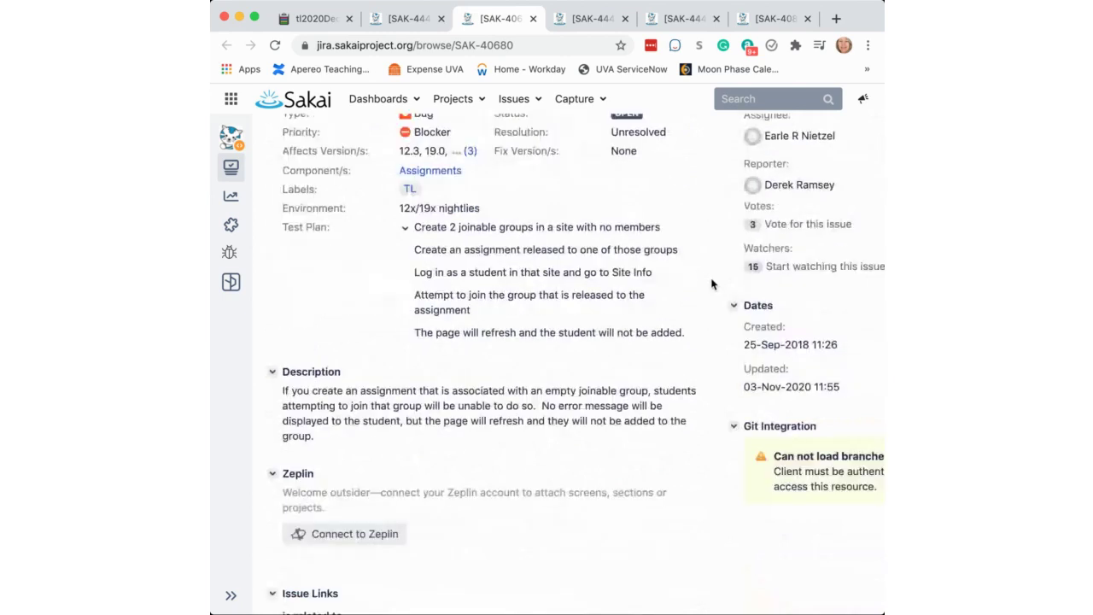
{"action": "scroll", "coordinate": [712, 284], "scroll_direction": "up", "scroll_amount": 2}
{"action": "left_click", "coordinate": [417, 290]}
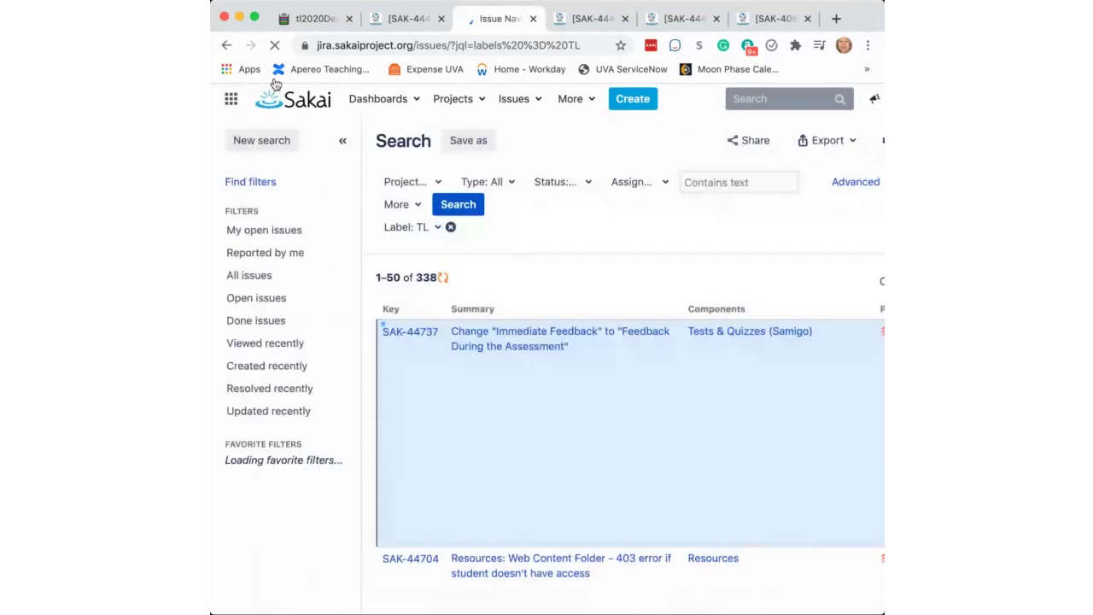
{"action": "left_click", "coordinate": [226, 46]}
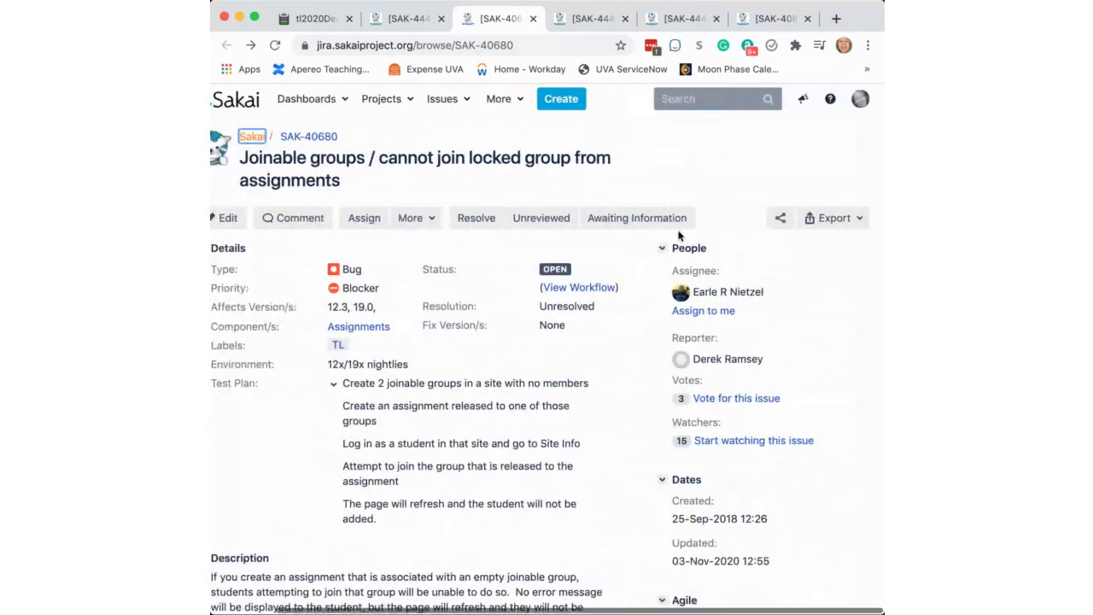
{"action": "left_click", "coordinate": [365, 344]}
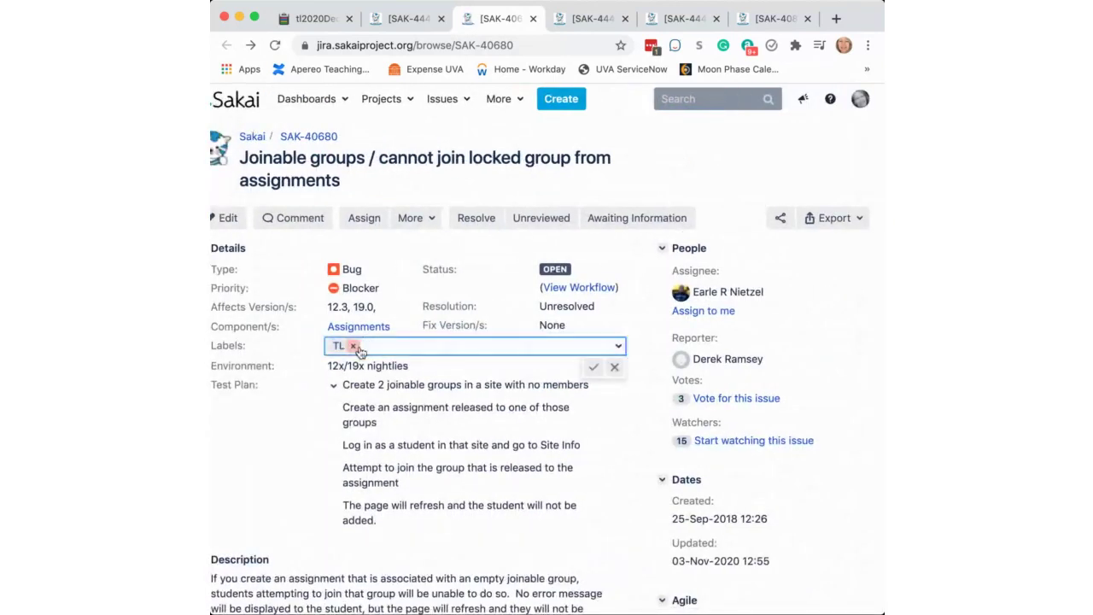
{"action": "left_click", "coordinate": [353, 345]}
{"action": "type", "text": "tlr"}
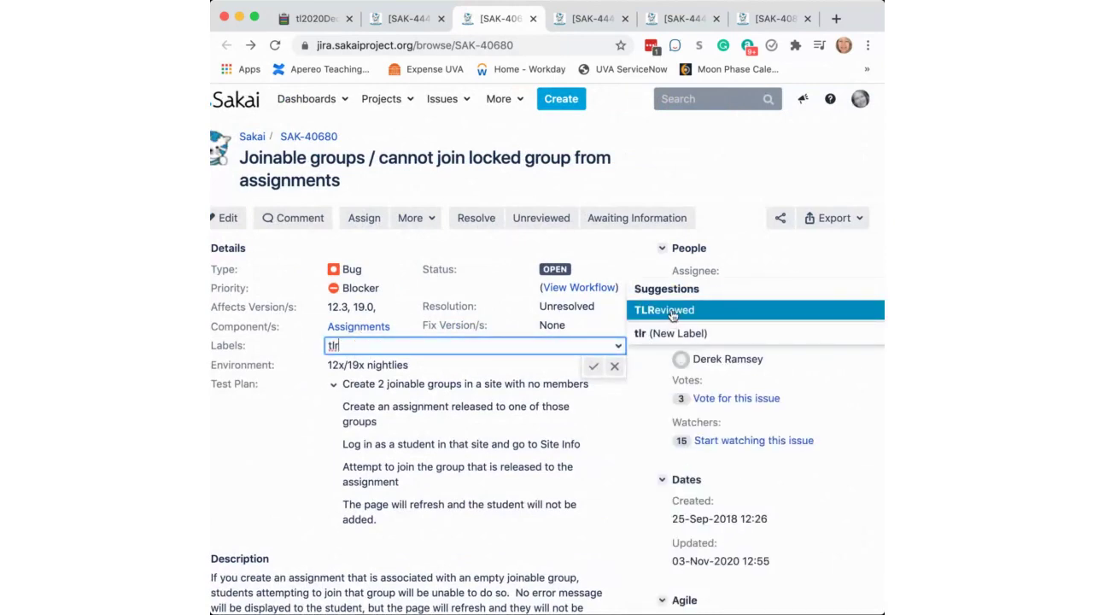
{"action": "left_click", "coordinate": [657, 311]}
{"action": "left_click", "coordinate": [593, 365]}
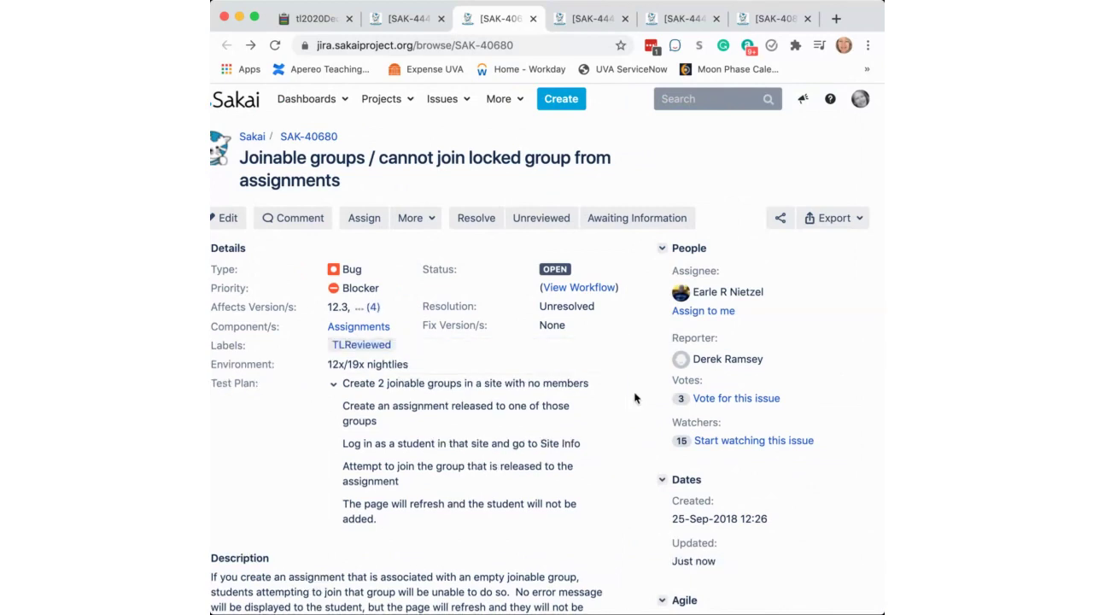
- Post the comment "T&L group concur with this approach." on SAK-40680
{"action": "scroll", "coordinate": [634, 398], "scroll_direction": "down", "scroll_amount": 20}
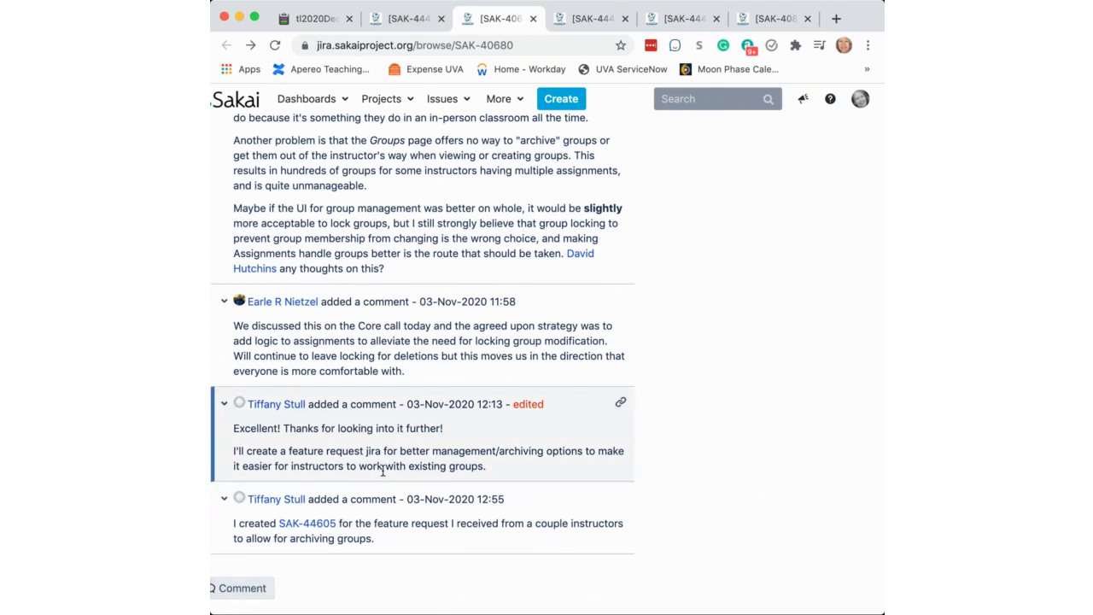
{"action": "left_click", "coordinate": [253, 591]}
{"action": "type", "text": "T"}
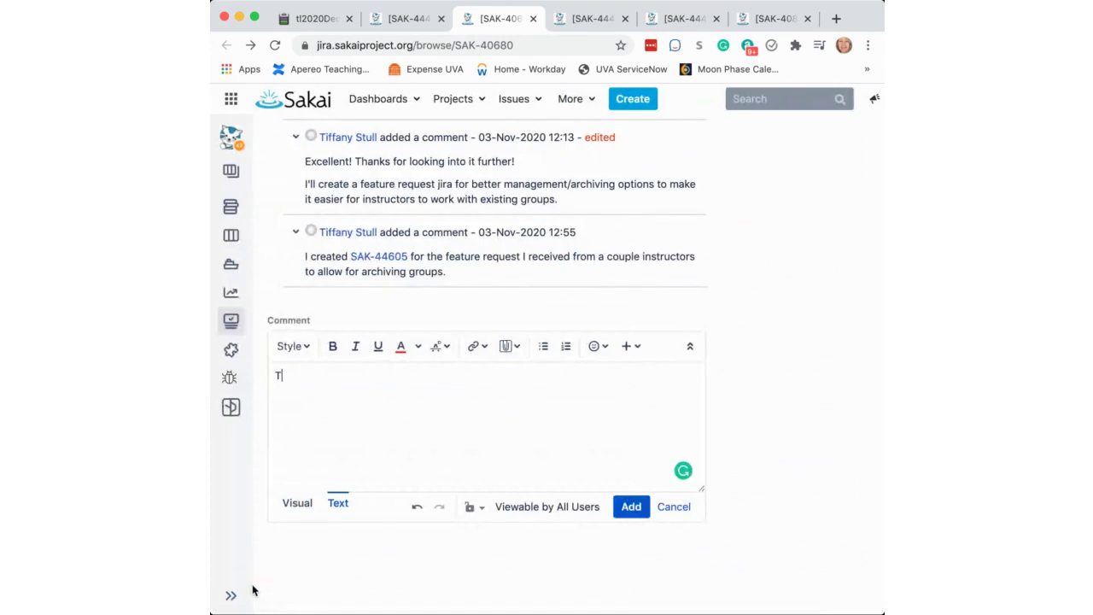
{"action": "type", "text": "&L group concur"}
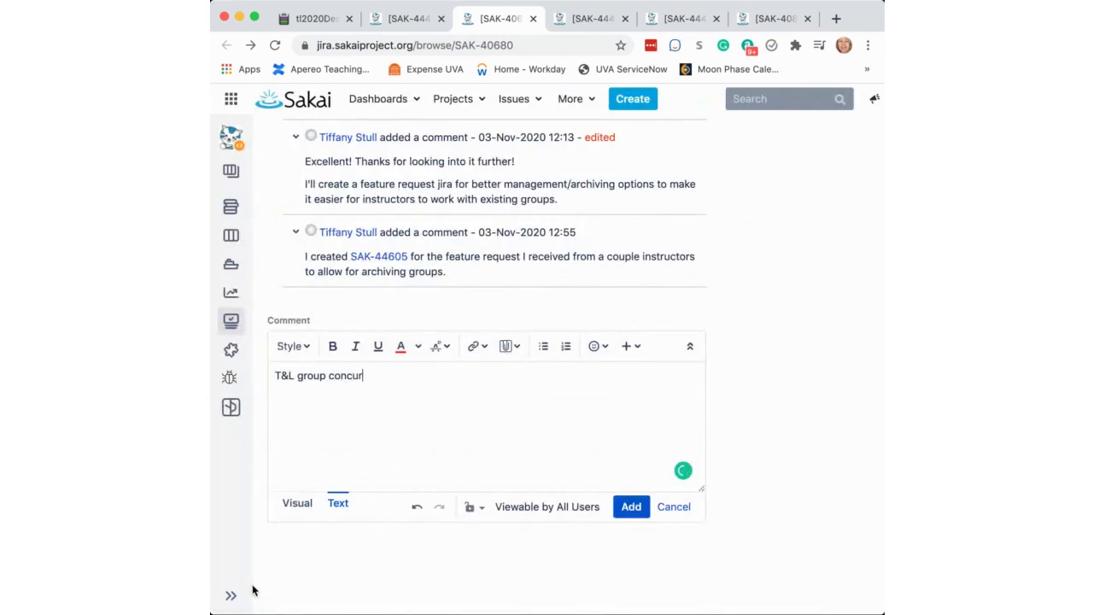
{"action": "type", "text": " with this approach."}
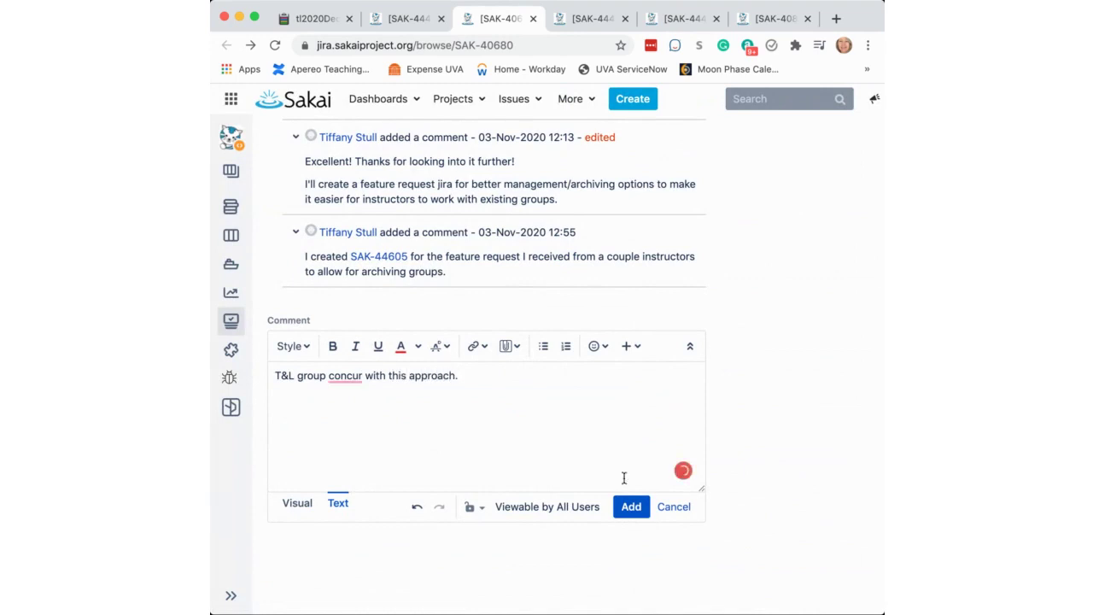
{"action": "left_click", "coordinate": [632, 508]}
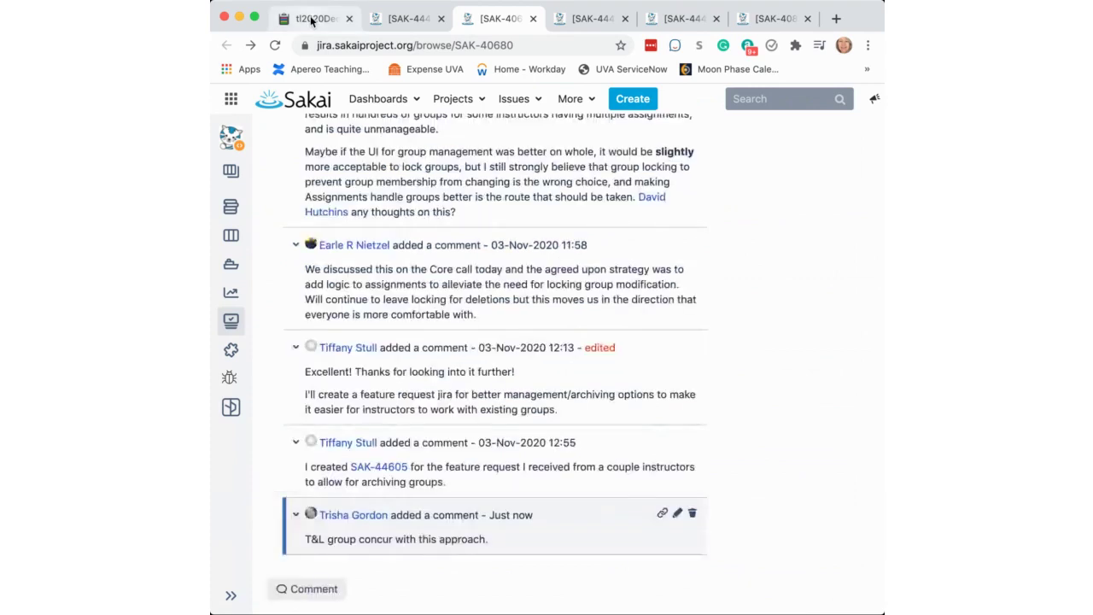
- Check the meeting agenda for the next issue and examine the description and comment of SAK-44473 on grader sorting
{"action": "left_click", "coordinate": [311, 19]}
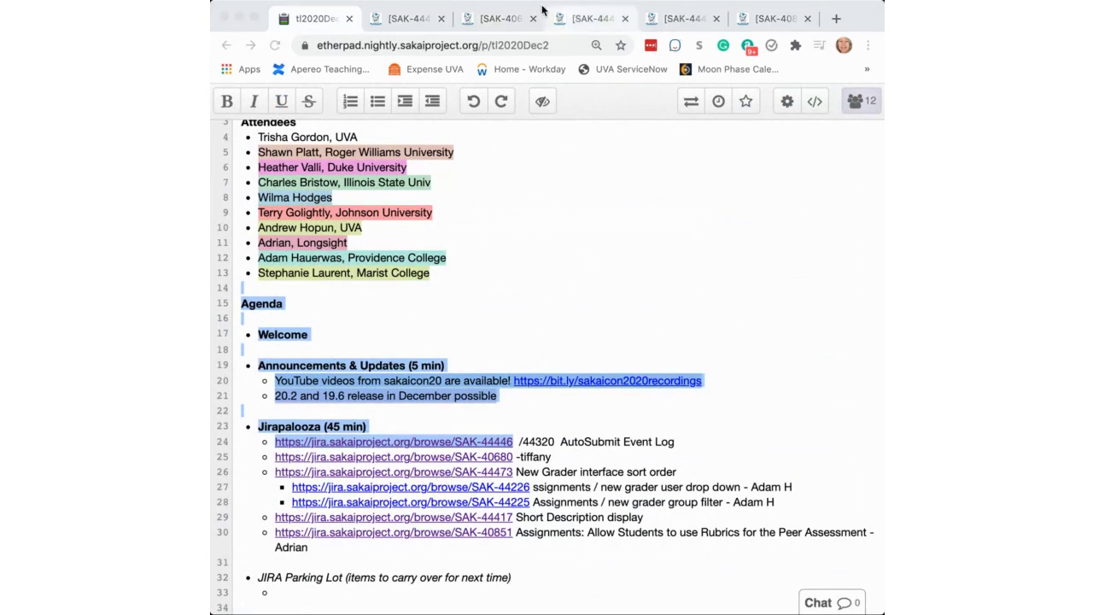
{"action": "left_click", "coordinate": [444, 7]}
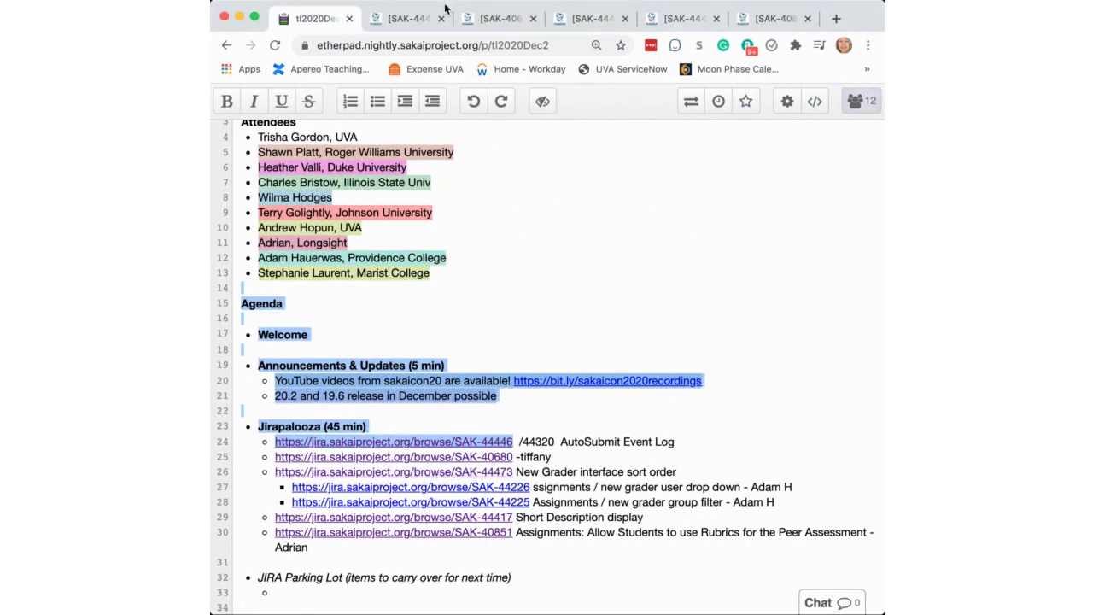
{"action": "left_click", "coordinate": [592, 19]}
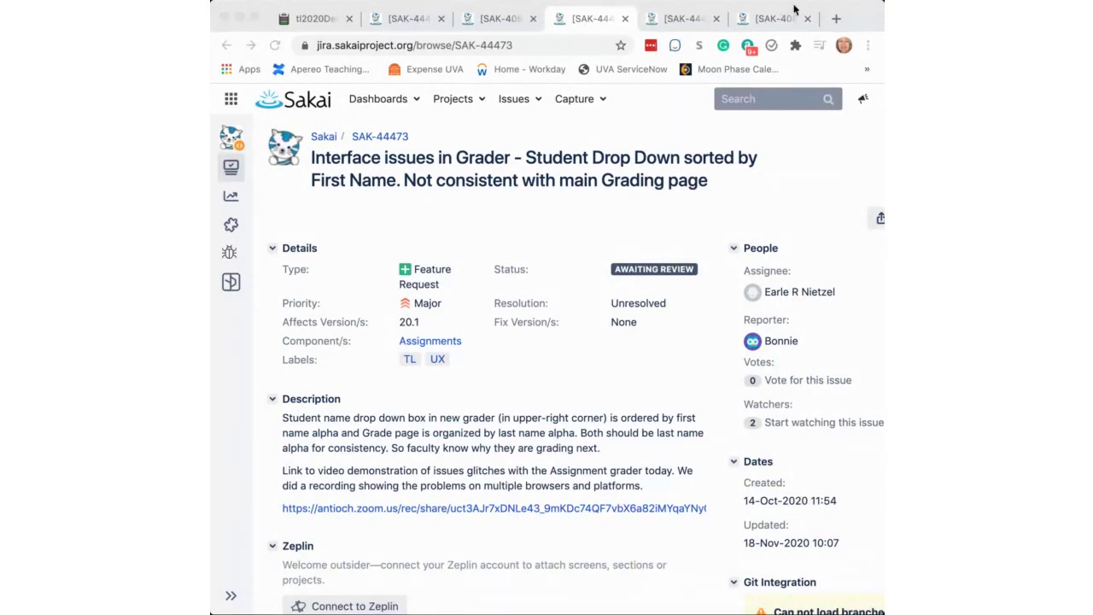
{"action": "left_click", "coordinate": [595, 19]}
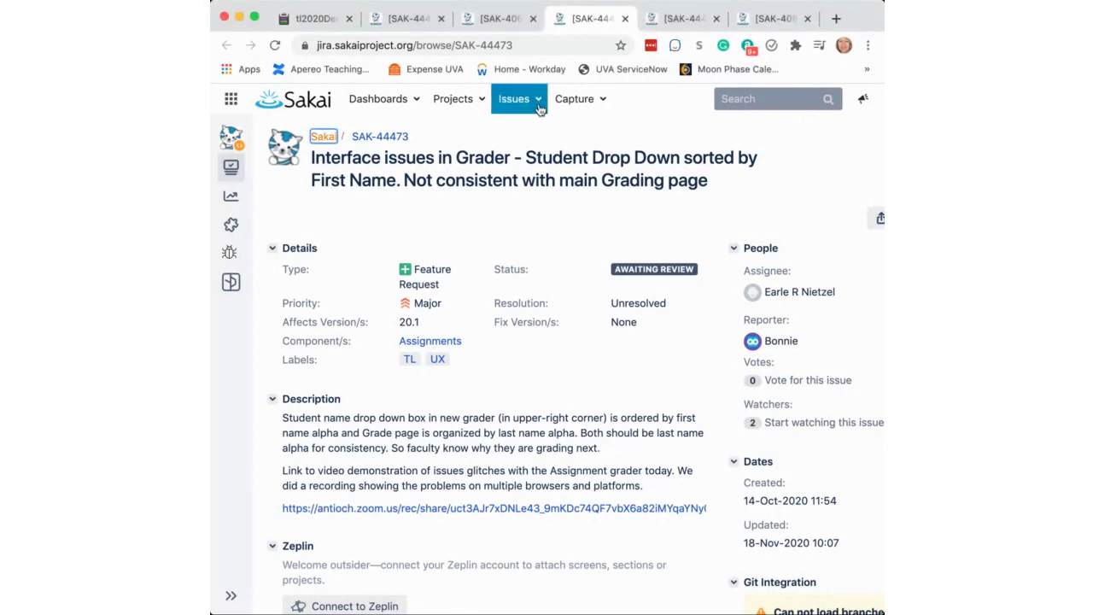
{"action": "left_click", "coordinate": [317, 20]}
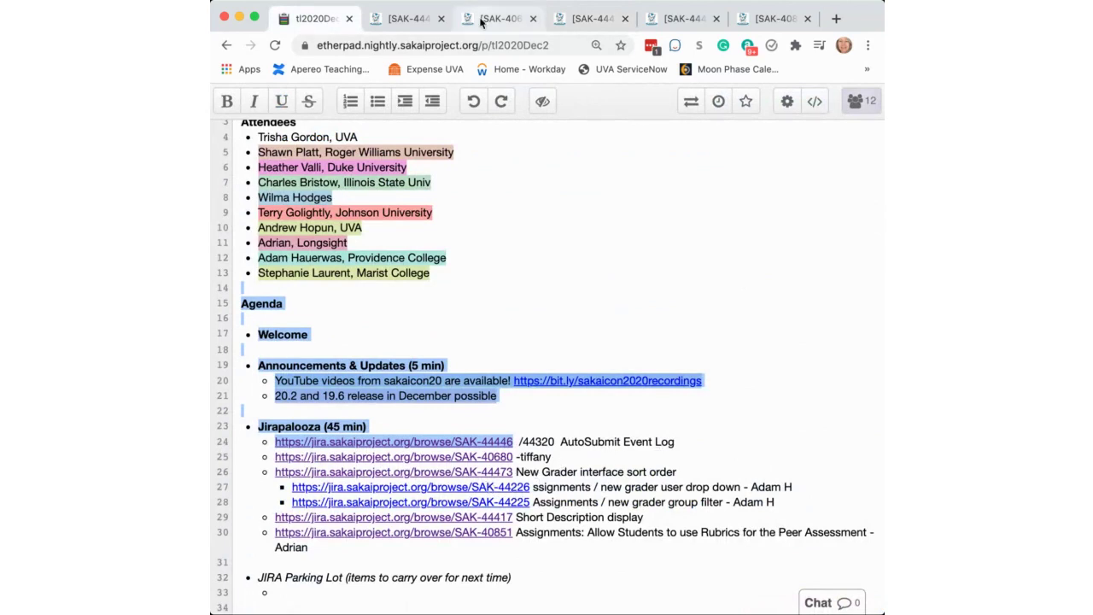
{"action": "left_click", "coordinate": [607, 18]}
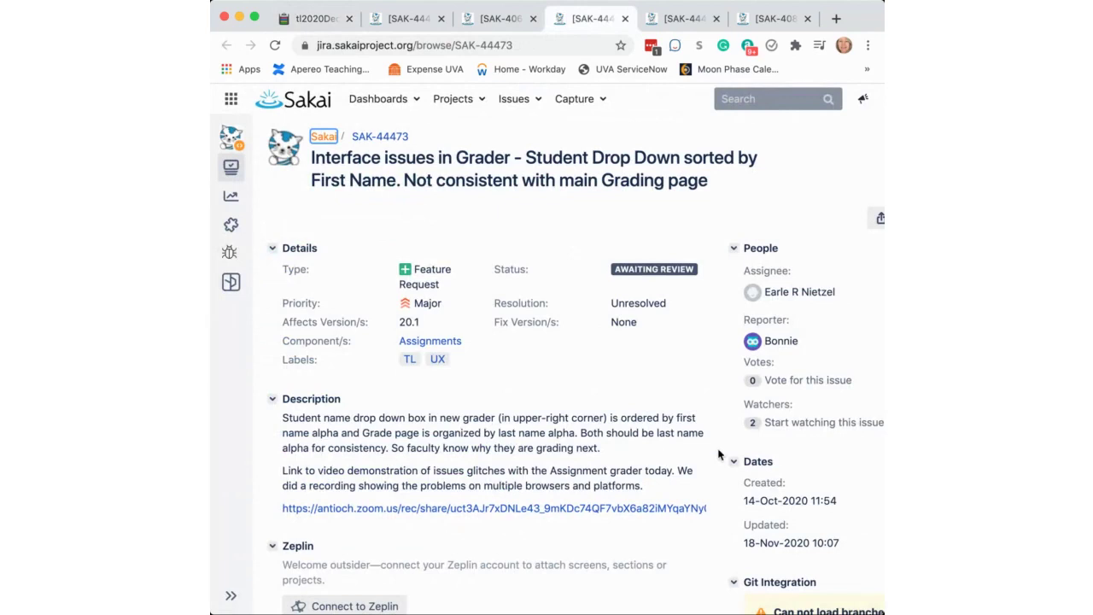
{"action": "scroll", "coordinate": [719, 454], "scroll_direction": "down", "scroll_amount": 5}
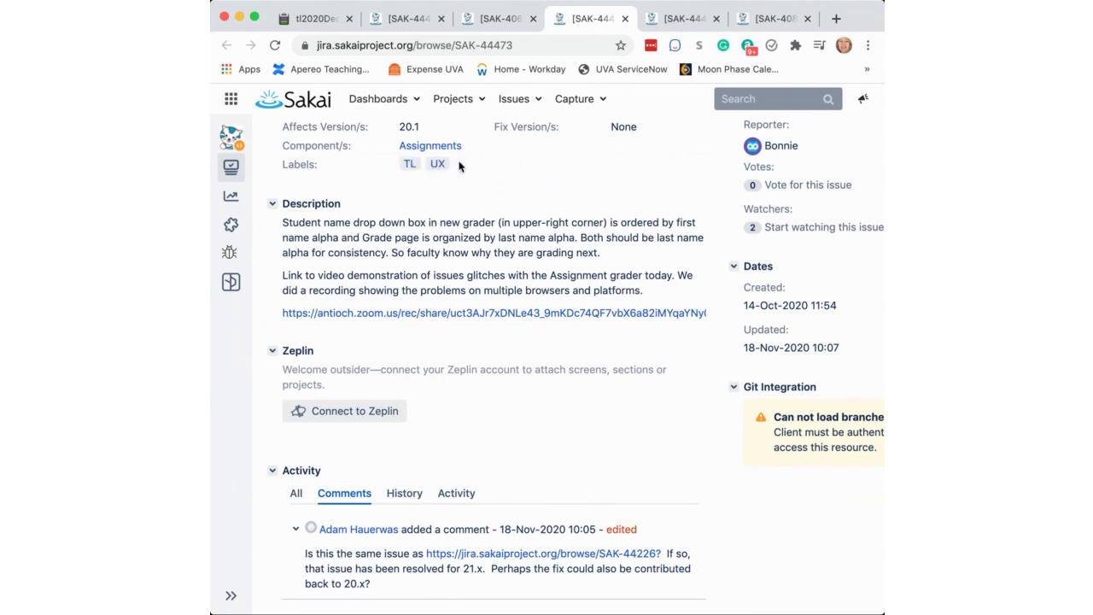
- Reload SAK-44473 and replace its TL label with TLReviewed, keeping the UX label
{"action": "scroll", "coordinate": [482, 169], "scroll_direction": "up", "scroll_amount": 5}
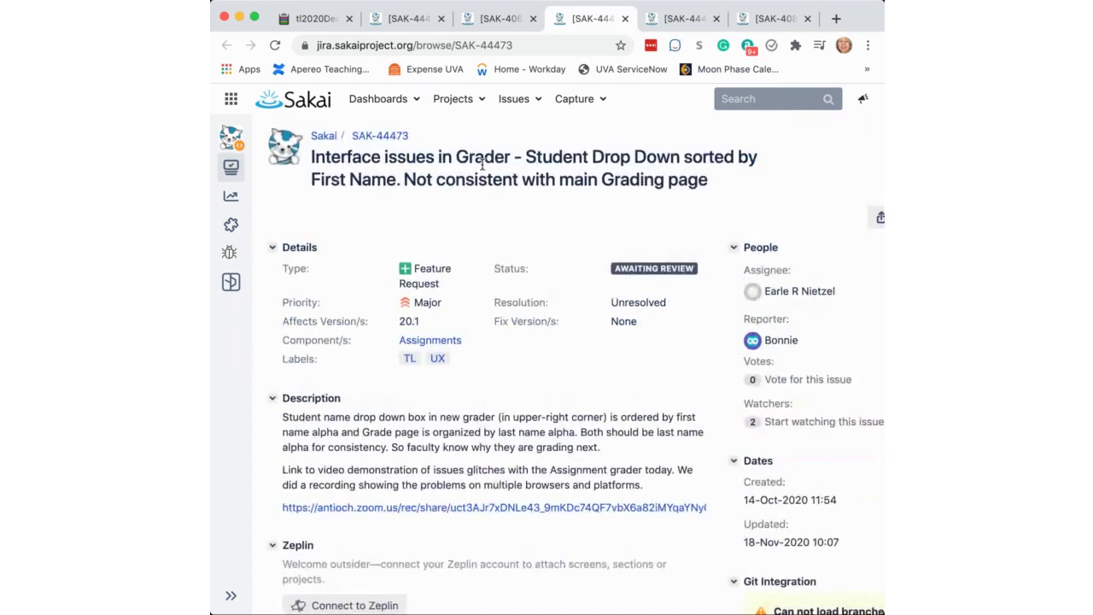
{"action": "scroll", "coordinate": [509, 218], "scroll_direction": "right", "scroll_amount": 2}
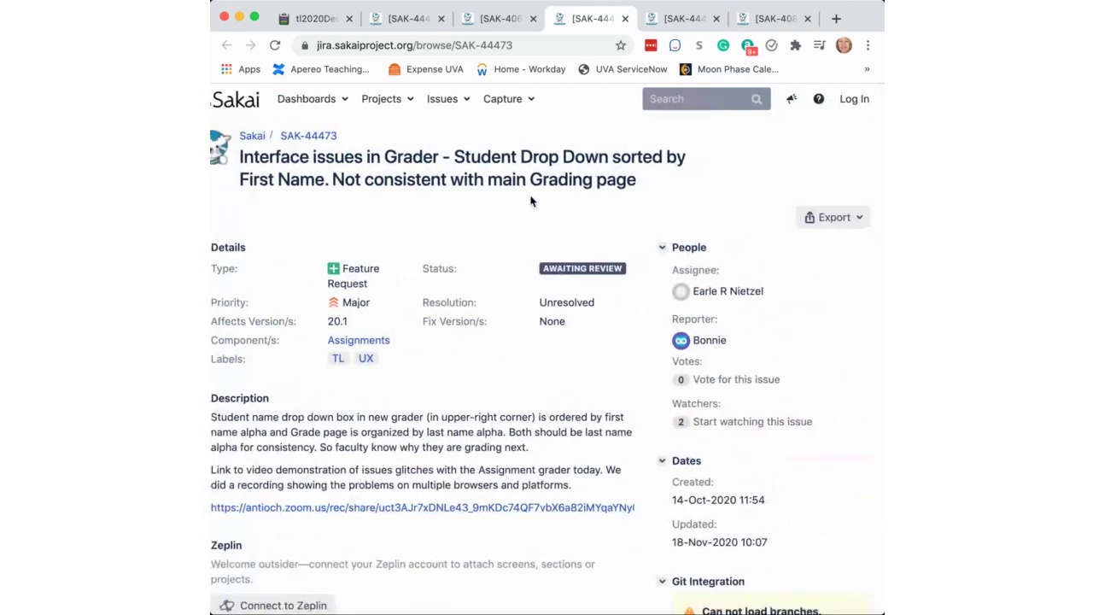
{"action": "left_click", "coordinate": [275, 45]}
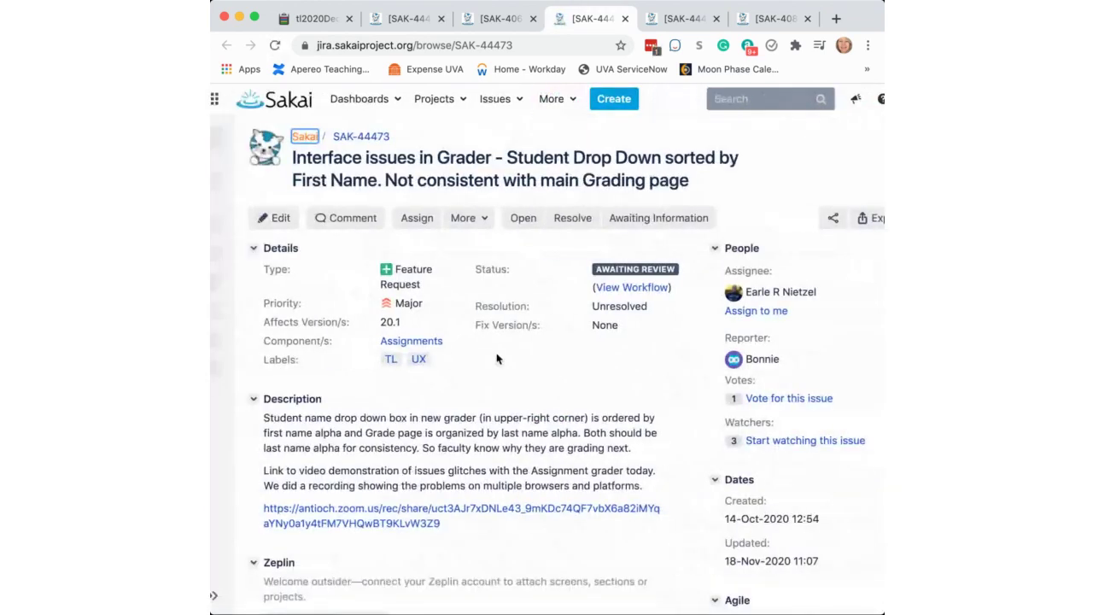
{"action": "left_click", "coordinate": [464, 362]}
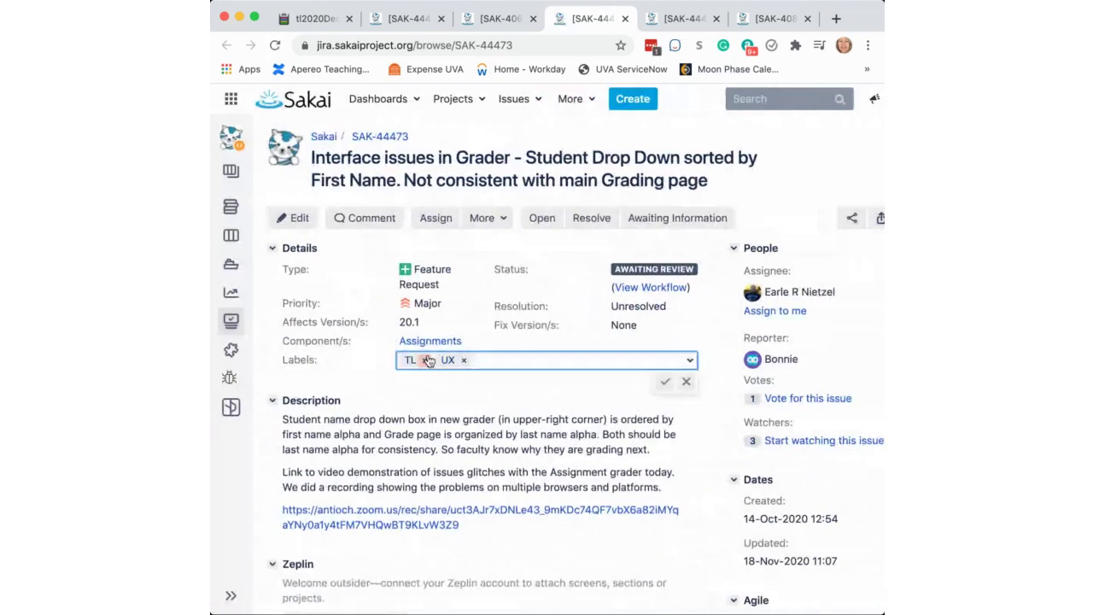
{"action": "left_click", "coordinate": [420, 359]}
{"action": "type", "text": "tl"}
{"action": "key", "text": "Return"}
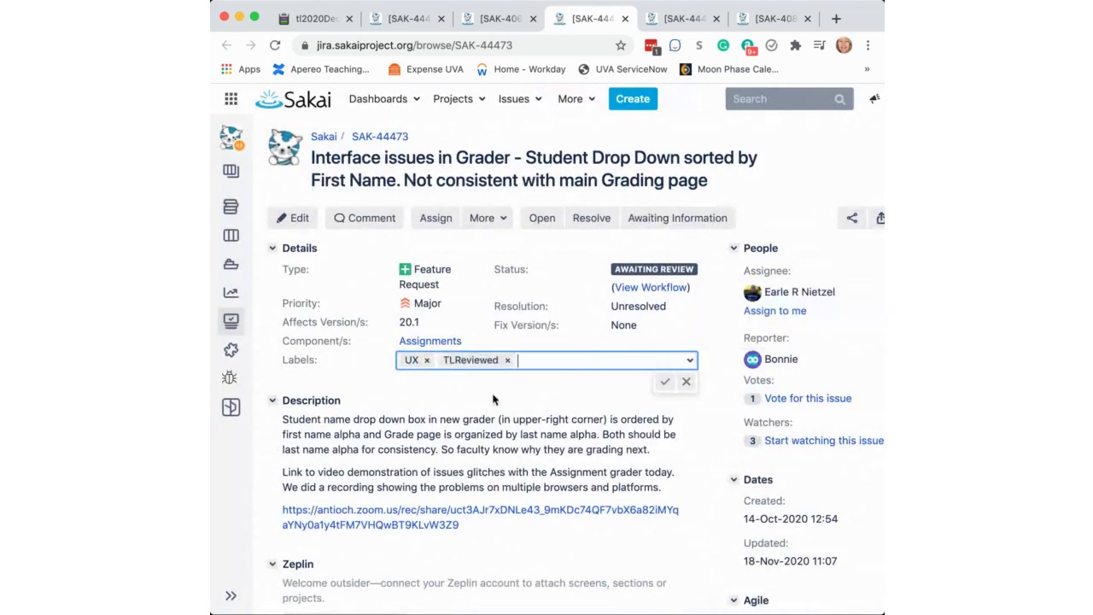
{"action": "left_click", "coordinate": [663, 384]}
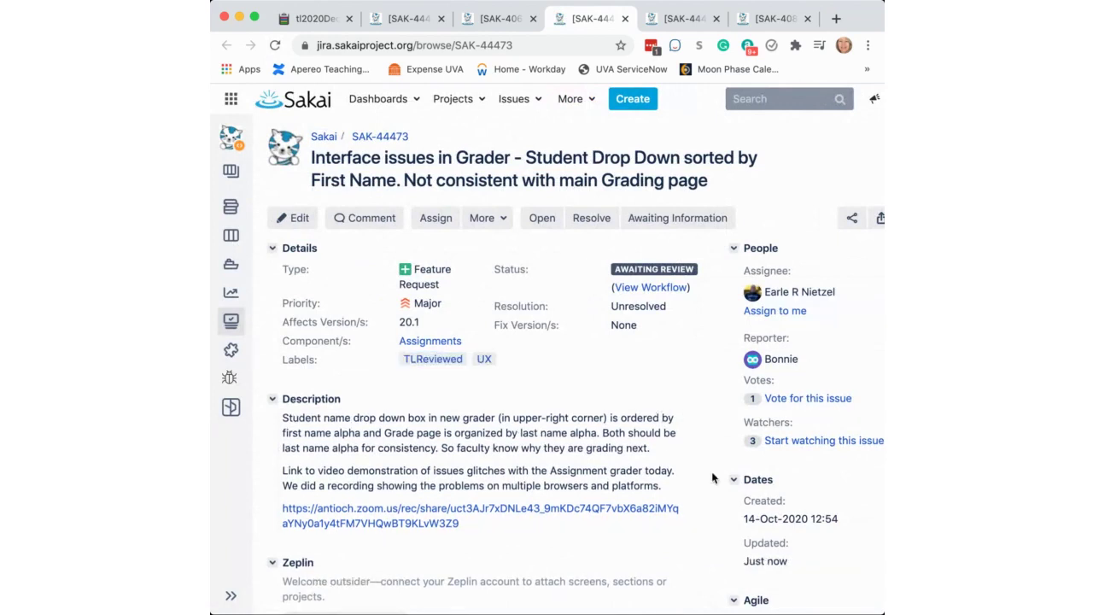
- Post the comment "T&L agrees this should be backported to 20 (SAK-44226)" on SAK-44473
{"action": "scroll", "coordinate": [704, 479], "scroll_direction": "down", "scroll_amount": 5}
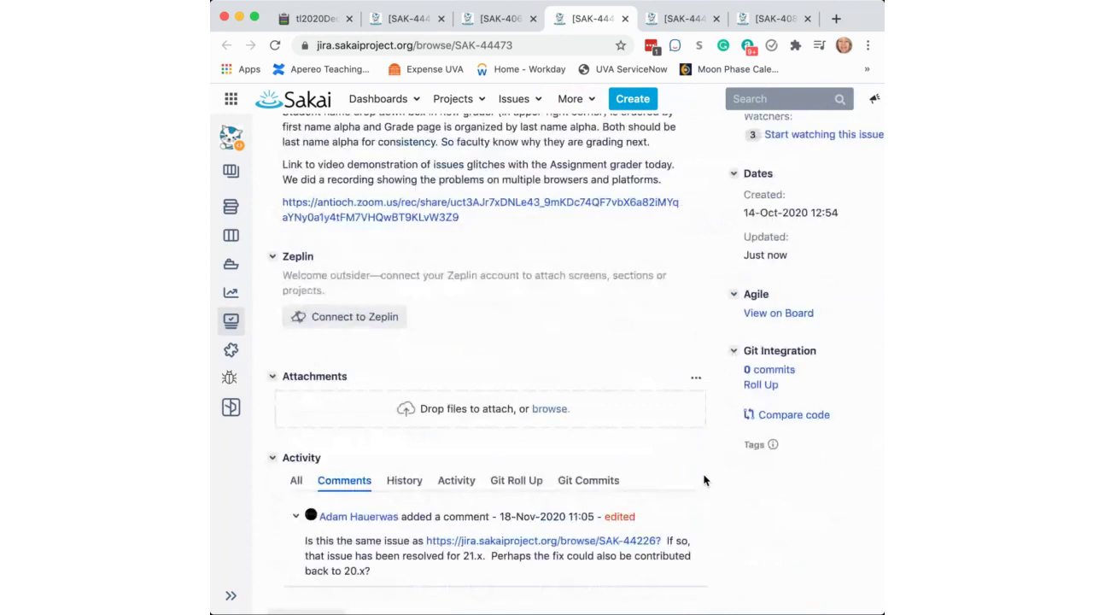
{"action": "scroll", "coordinate": [703, 480], "scroll_direction": "down", "scroll_amount": 1}
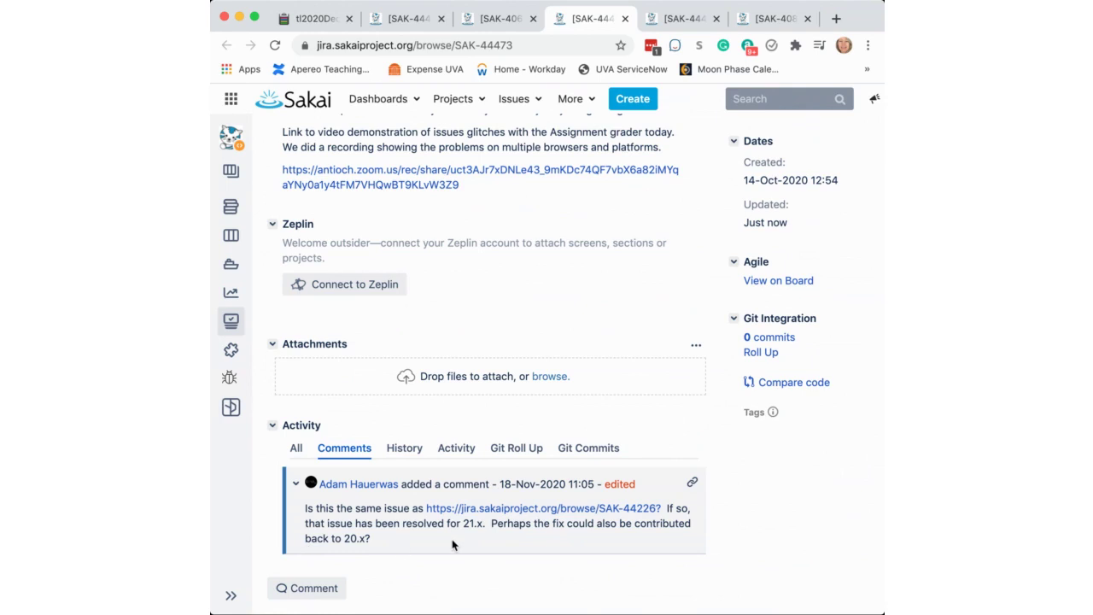
{"action": "left_click", "coordinate": [311, 591]}
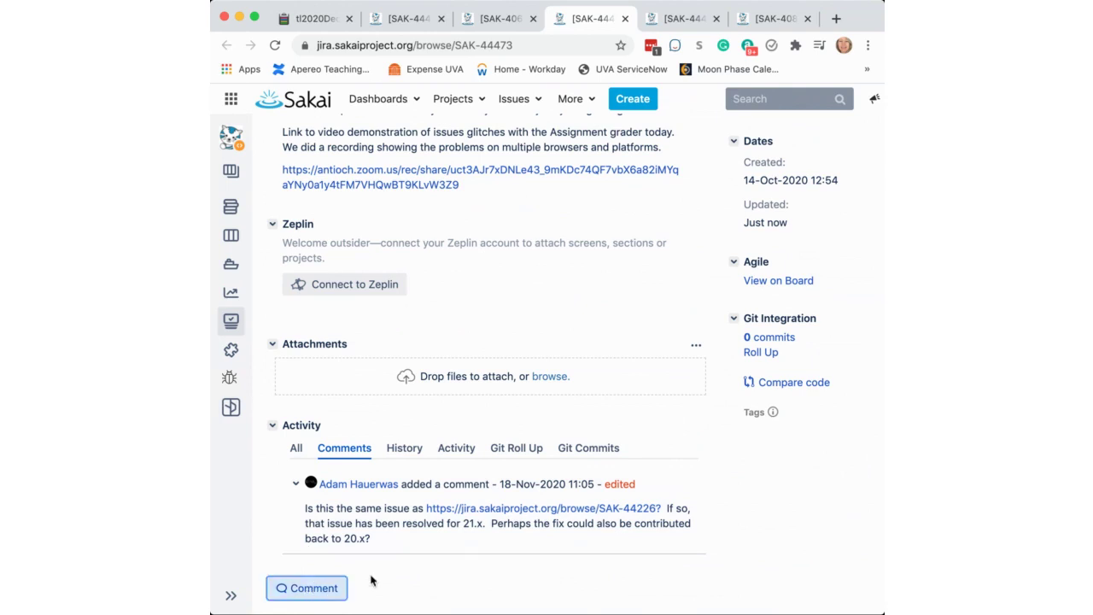
{"action": "type", "text": "T&L"}
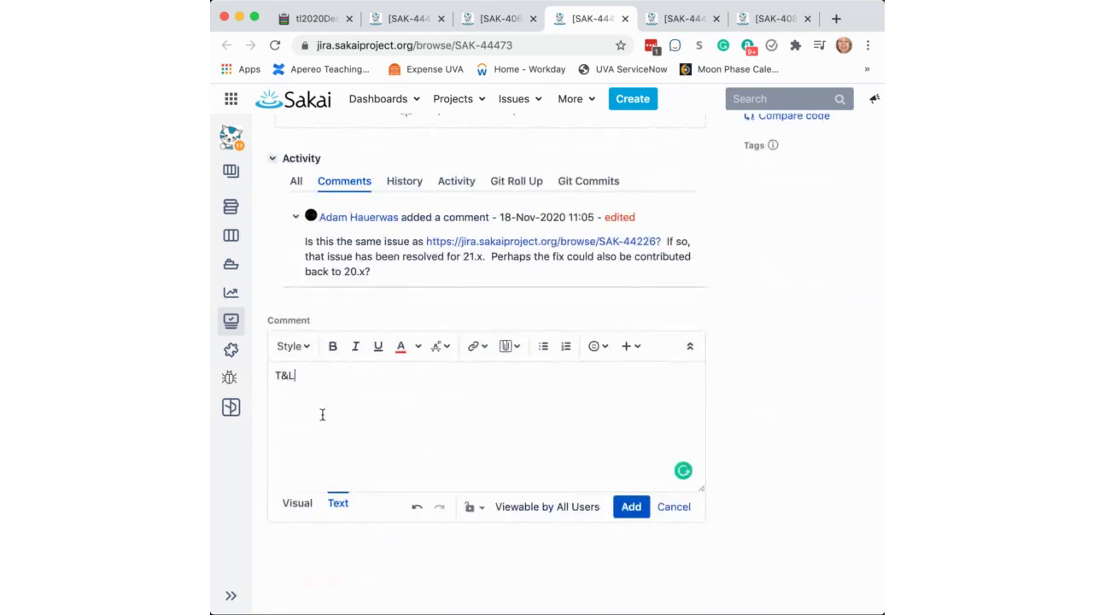
{"action": "type", "text": " agrees this should be ba"}
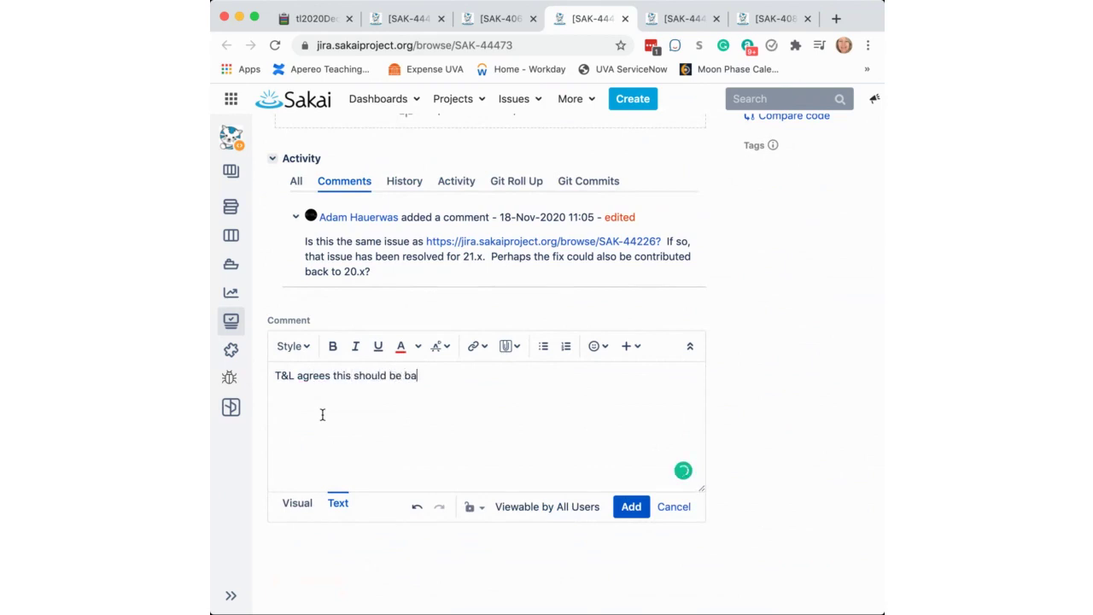
{"action": "type", "text": "ckported to 20 (S"}
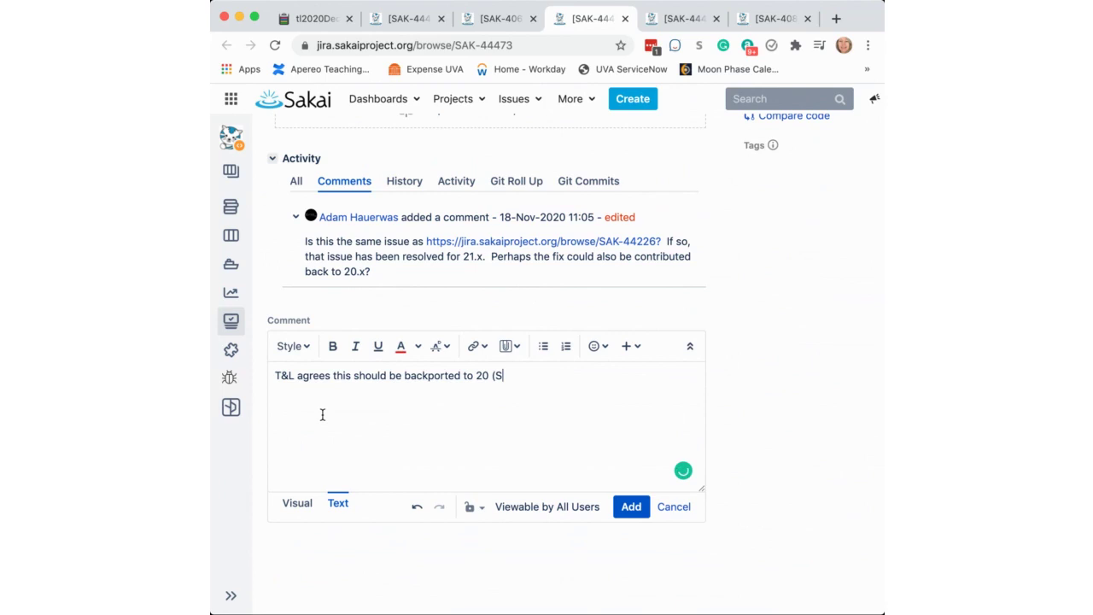
{"action": "type", "text": "AK_"}
{"action": "type", "text": "-"}
{"action": "type", "text": "44226)"}
{"action": "left_click", "coordinate": [637, 508]}
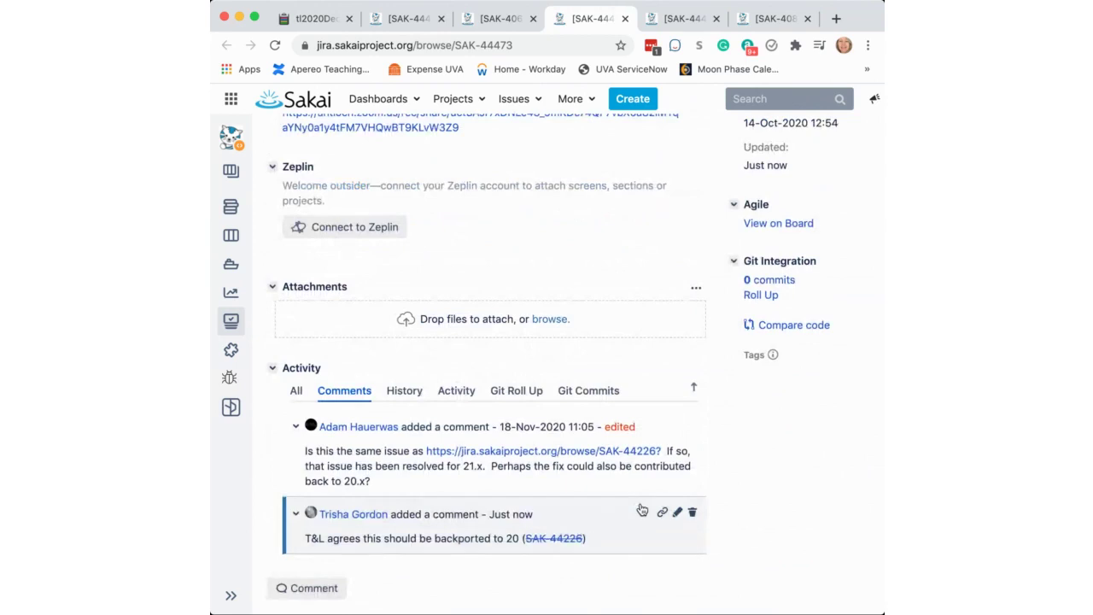
- Return to the meeting agenda and open the linked issue SAK-44226 about the new grader user drop down
{"action": "scroll", "coordinate": [642, 510], "scroll_direction": "up", "scroll_amount": 5}
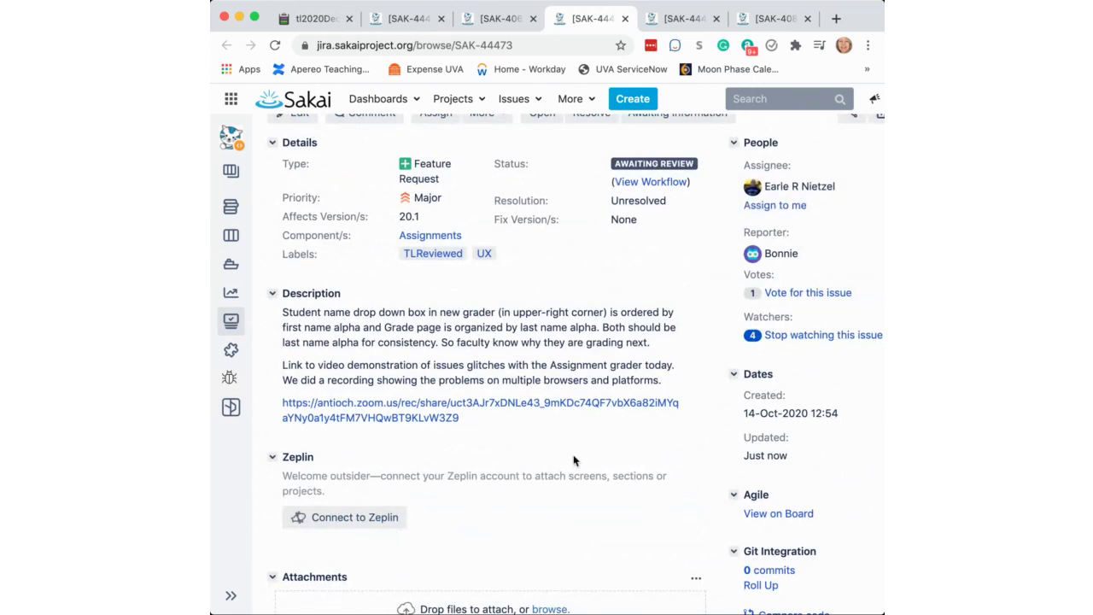
{"action": "left_click", "coordinate": [308, 20]}
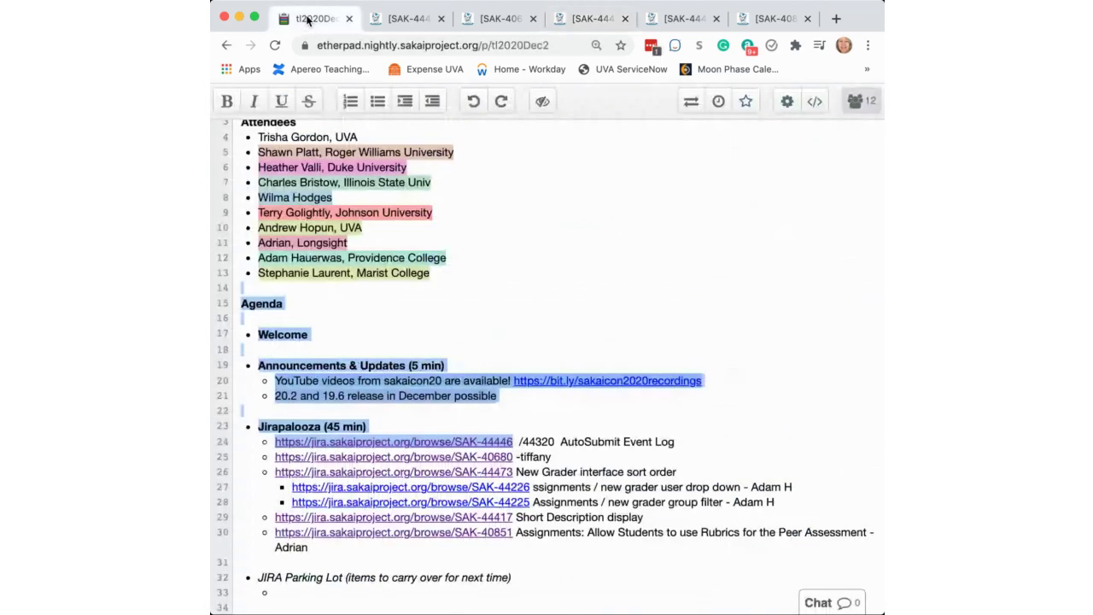
{"action": "left_click", "coordinate": [481, 488]}
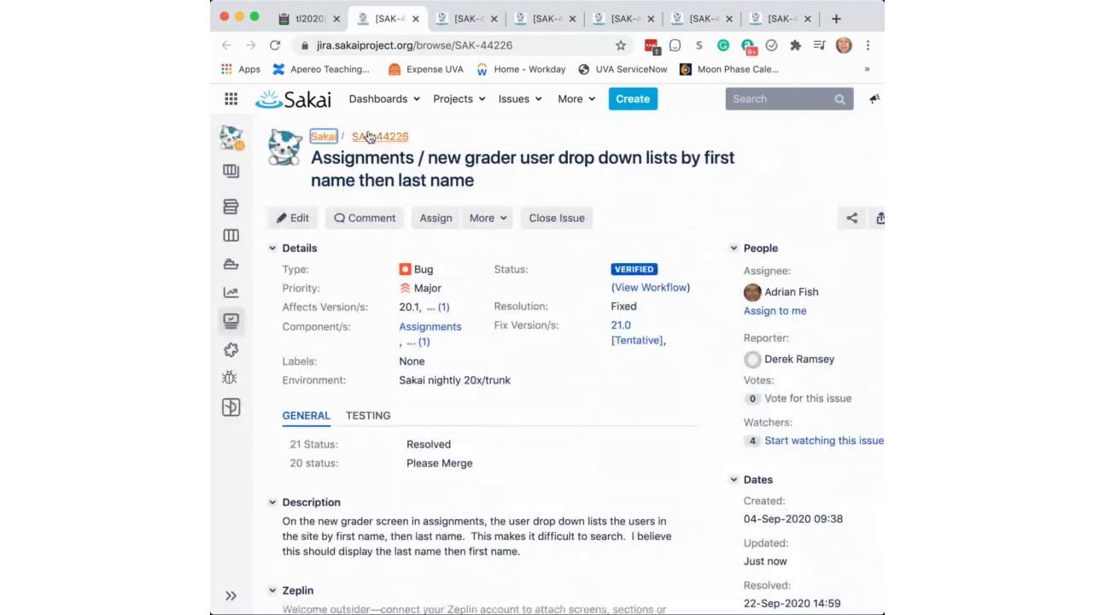
- Return to the meeting agenda, open the linked issue SAK-44225 on the new grader group filter, and read its test plan and description
{"action": "left_click", "coordinate": [304, 19]}
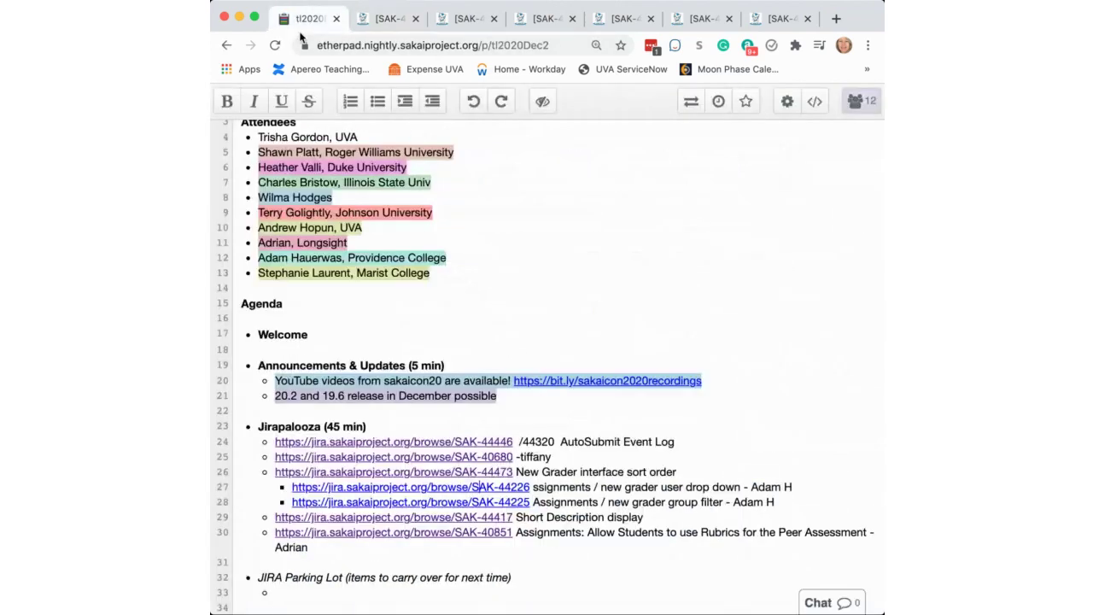
{"action": "left_click", "coordinate": [468, 503]}
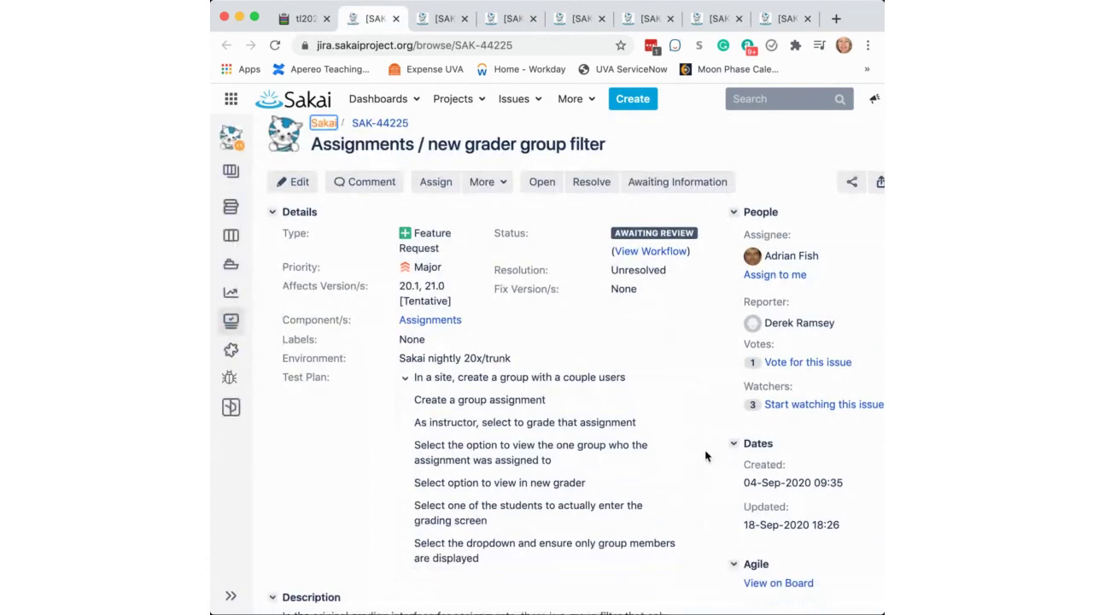
{"action": "scroll", "coordinate": [705, 456], "scroll_direction": "down", "scroll_amount": 3}
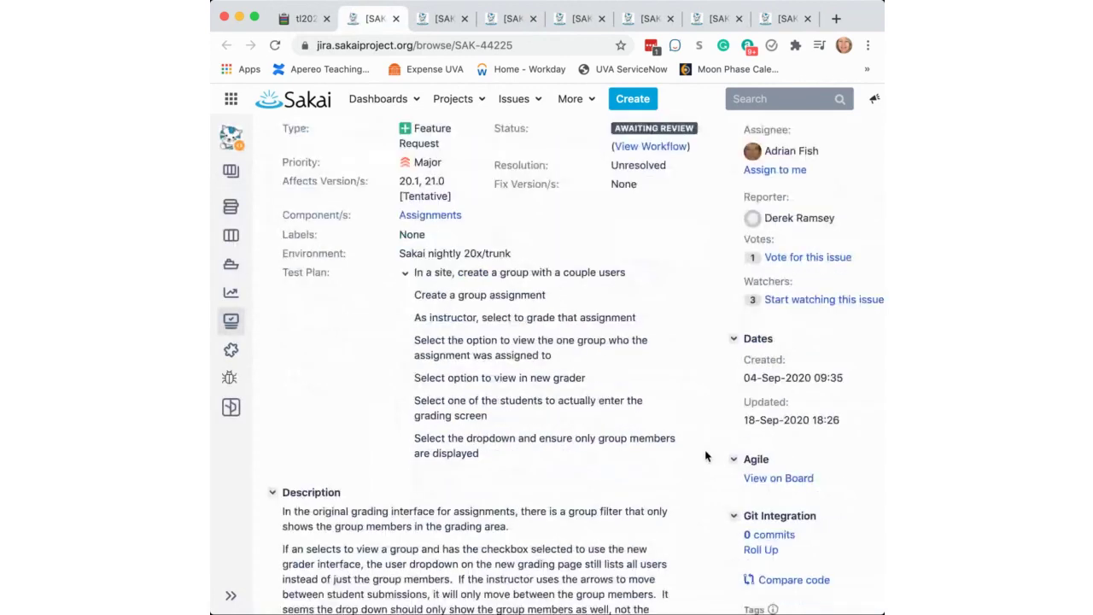
{"action": "scroll", "coordinate": [705, 457], "scroll_direction": "down", "scroll_amount": 5}
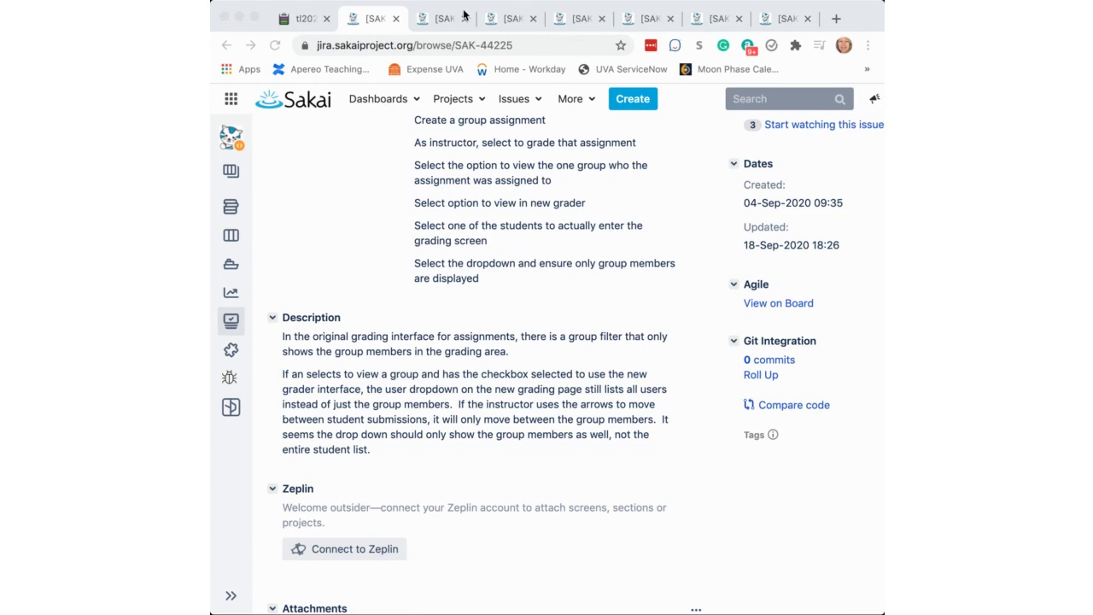
{"action": "left_click", "coordinate": [376, 18]}
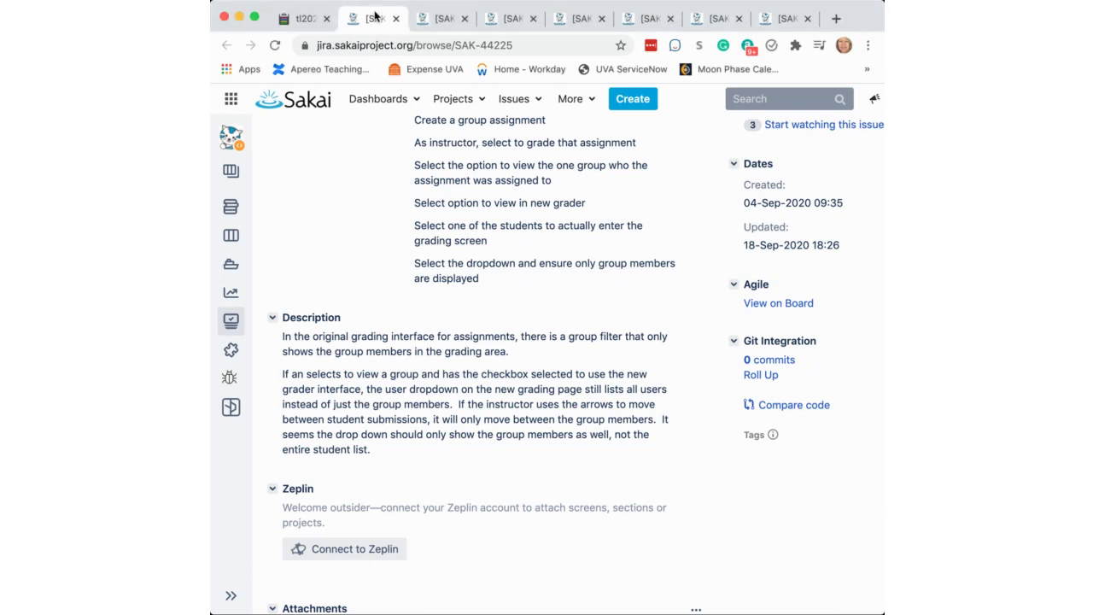
- Add the TLReviewed label to SAK-44225 and save it
{"action": "scroll", "coordinate": [448, 400], "scroll_direction": "up", "scroll_amount": 5}
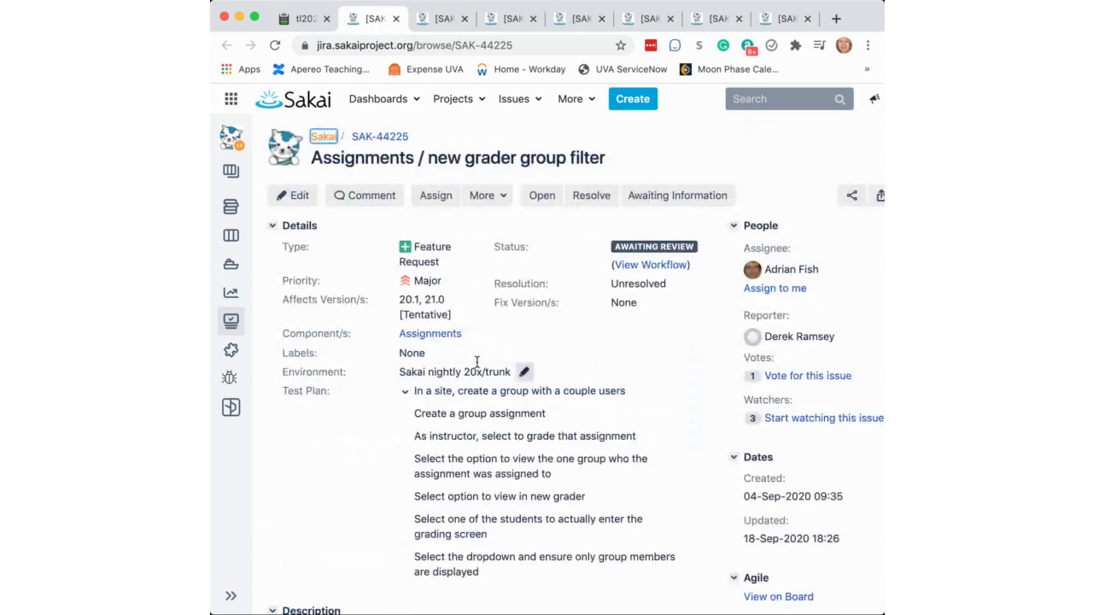
{"action": "left_click", "coordinate": [438, 350]}
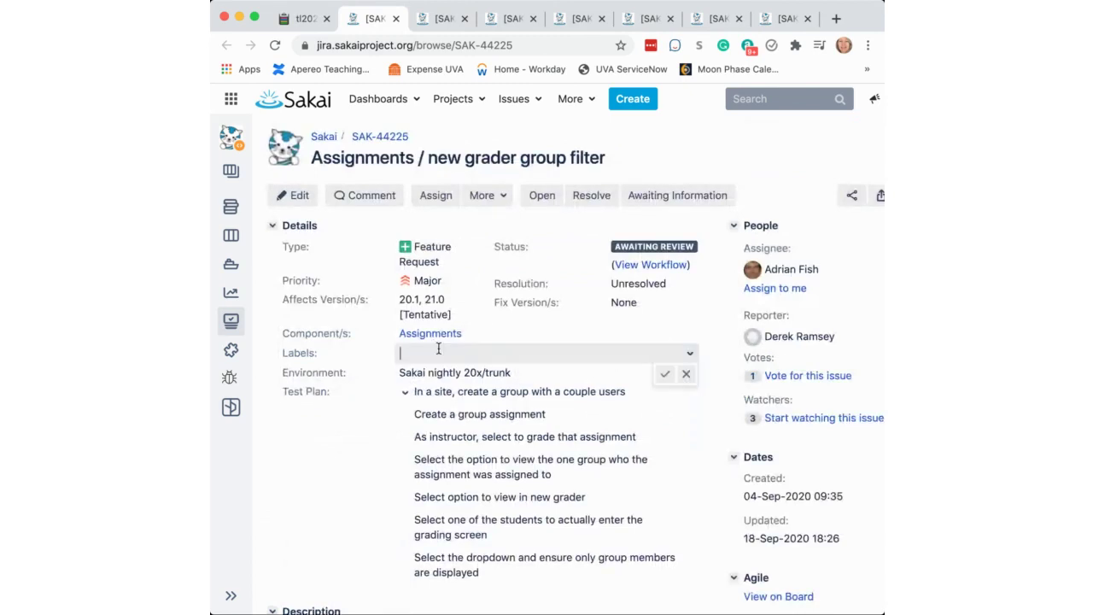
{"action": "type", "text": "TLR"}
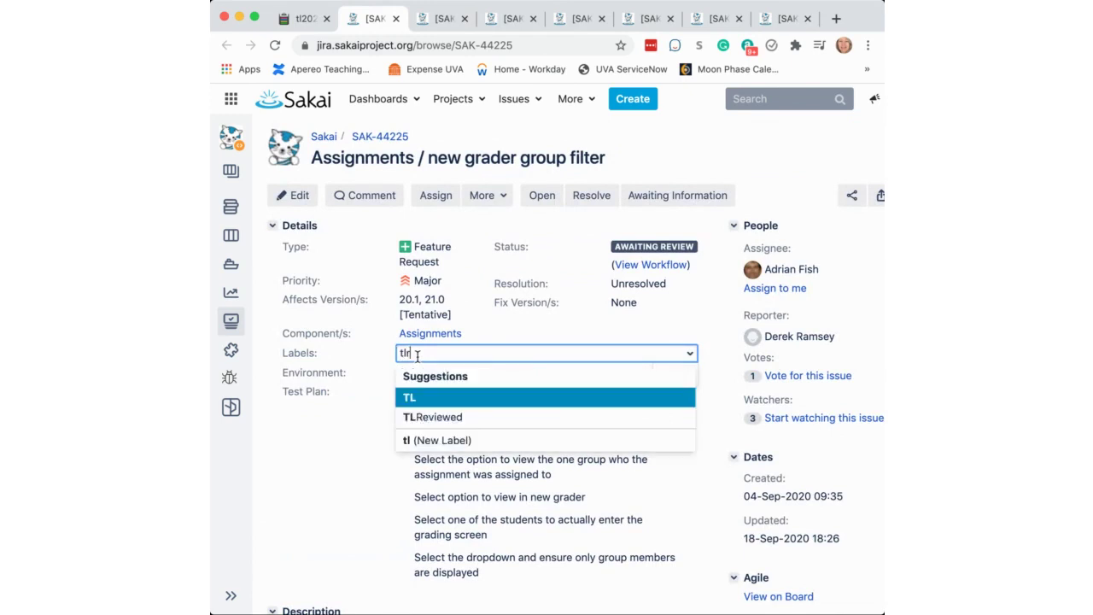
{"action": "left_click", "coordinate": [423, 399]}
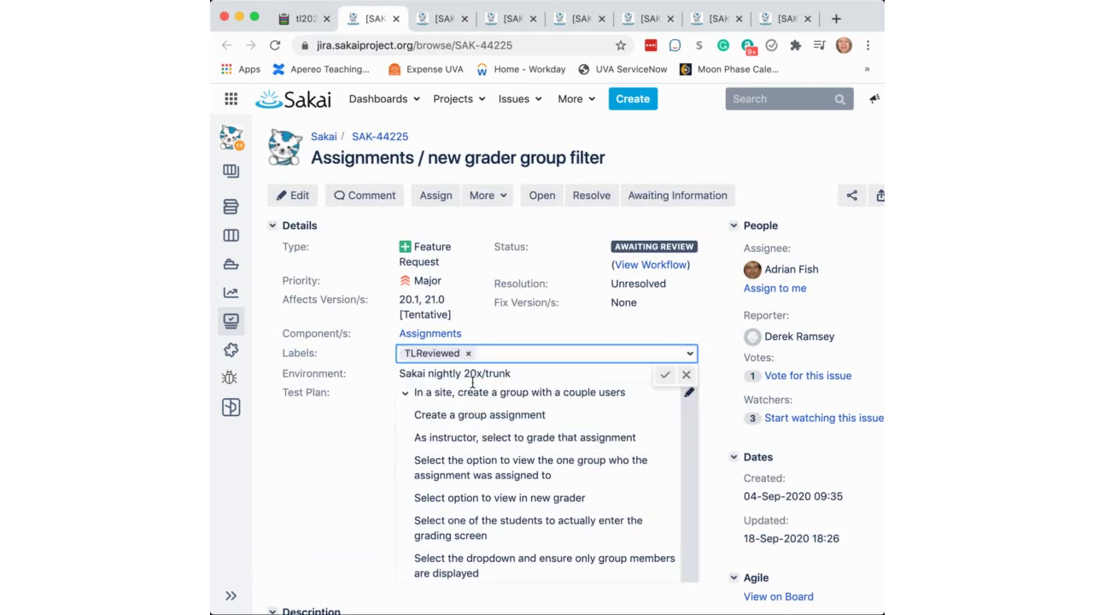
{"action": "left_click", "coordinate": [665, 374]}
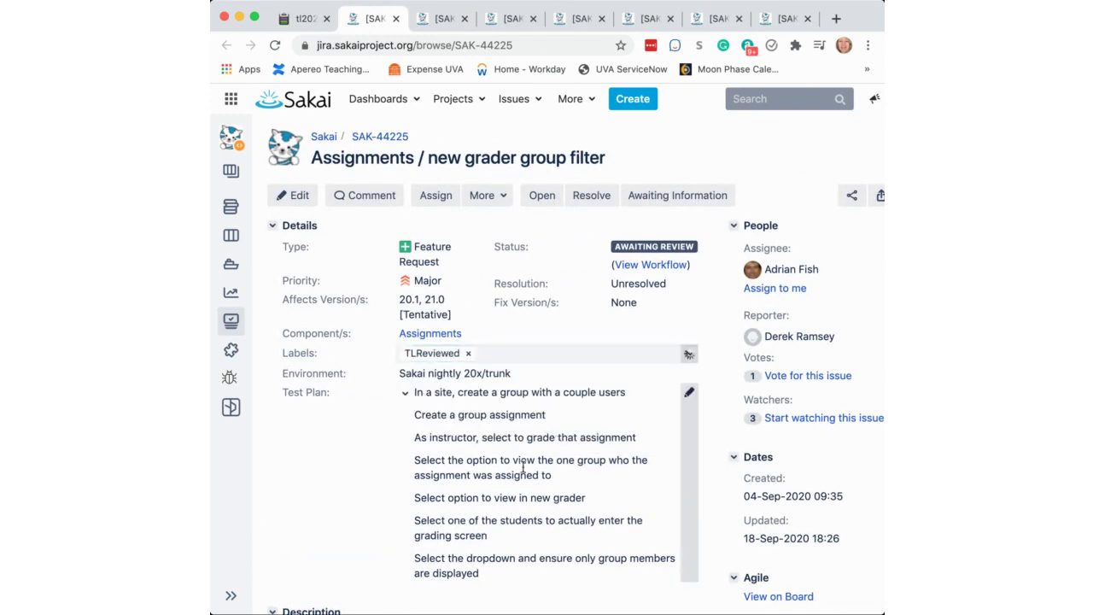
- Post the comment "T&L agrees that group filters need to be maintained in the new grader." on SAK-44225
{"action": "scroll", "coordinate": [524, 468], "scroll_direction": "down", "scroll_amount": 10}
{"action": "scroll", "coordinate": [522, 471], "scroll_direction": "down", "scroll_amount": 5}
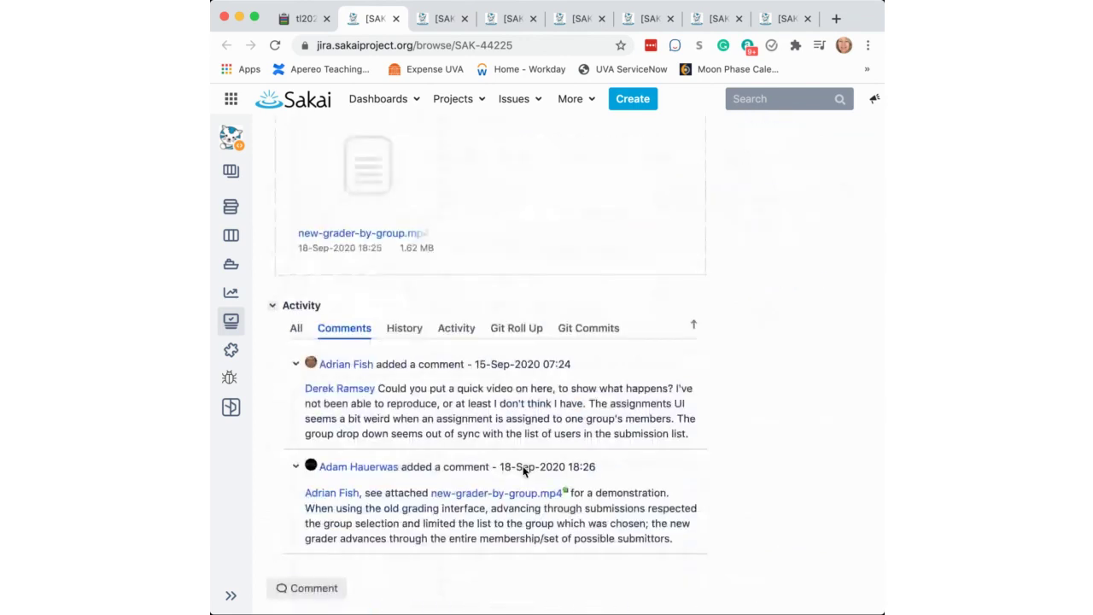
{"action": "left_click", "coordinate": [309, 589]}
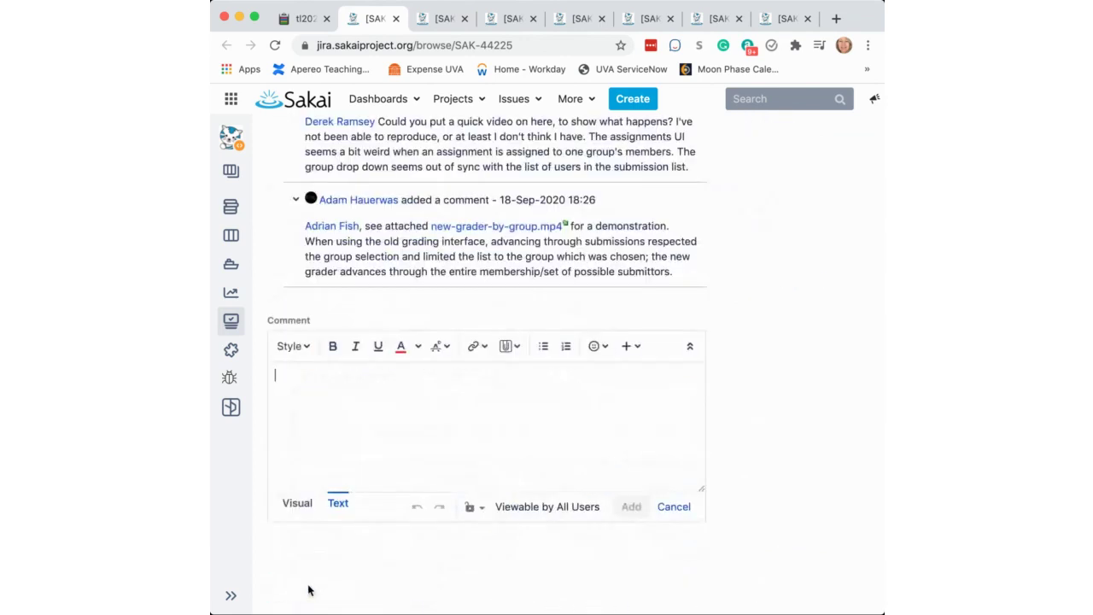
{"action": "type", "text": "T"}
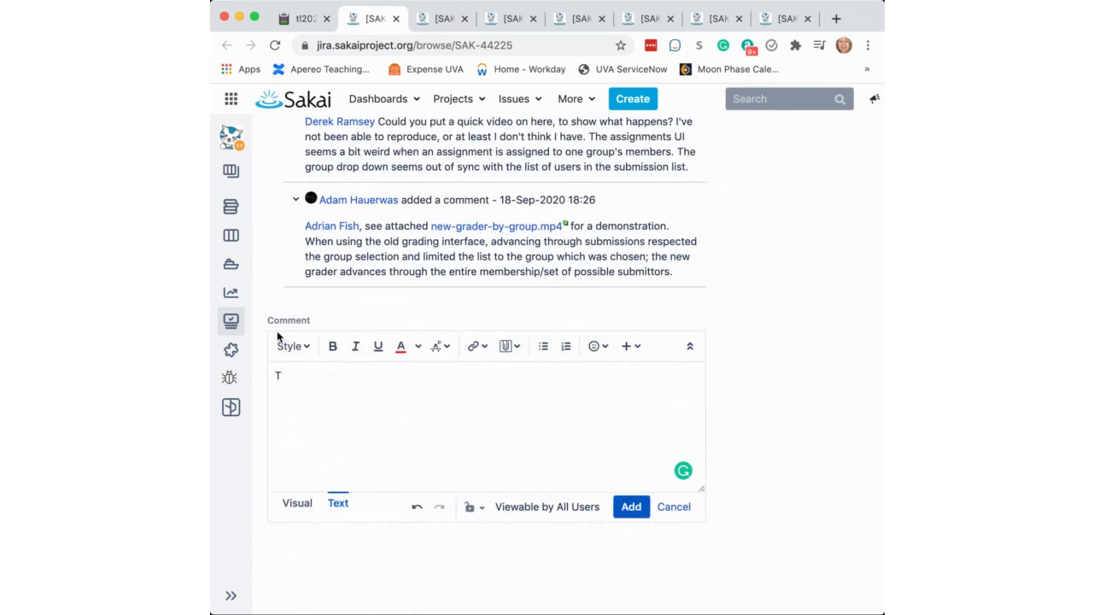
{"action": "type", "text": "&L agrees that group"}
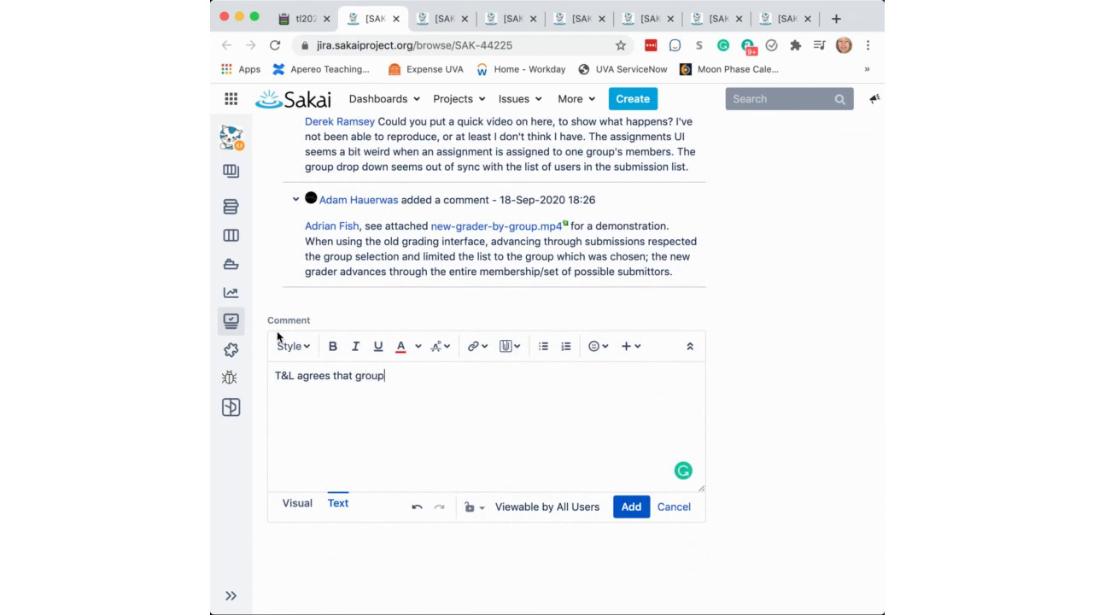
{"action": "type", "text": " filters need to be maoin"}
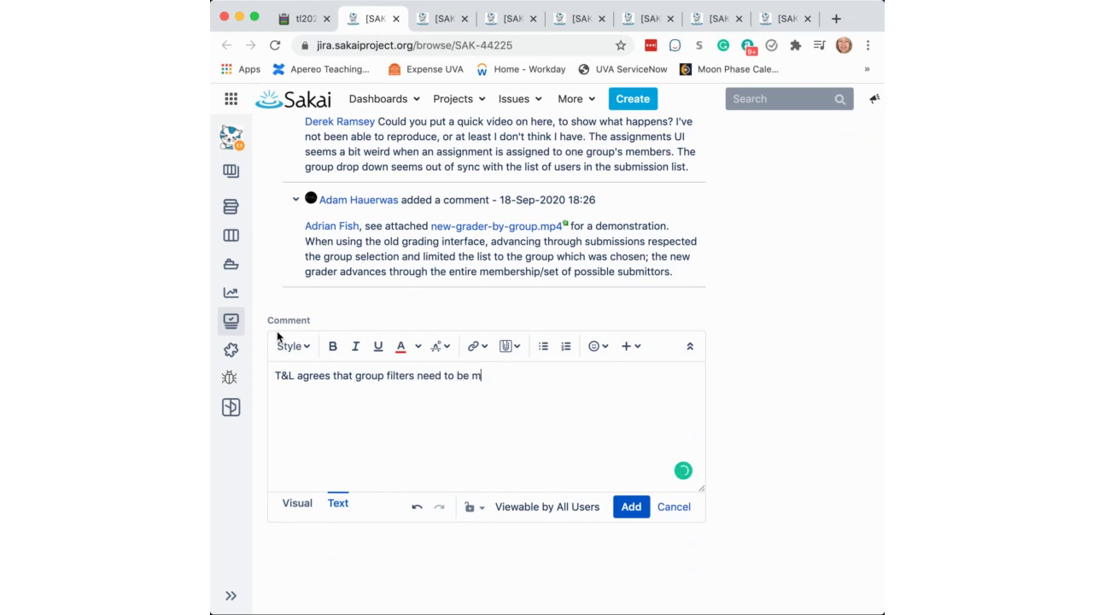
{"action": "key", "text": "BackSpace"}
{"action": "key", "text": "BackSpace"}
{"action": "type", "text": "oin"}
{"action": "key", "text": "BackSpace"}
{"action": "key", "text": "BackSpace"}
{"action": "key", "text": "BackSpace"}
{"action": "type", "text": "intained in the new grader"}
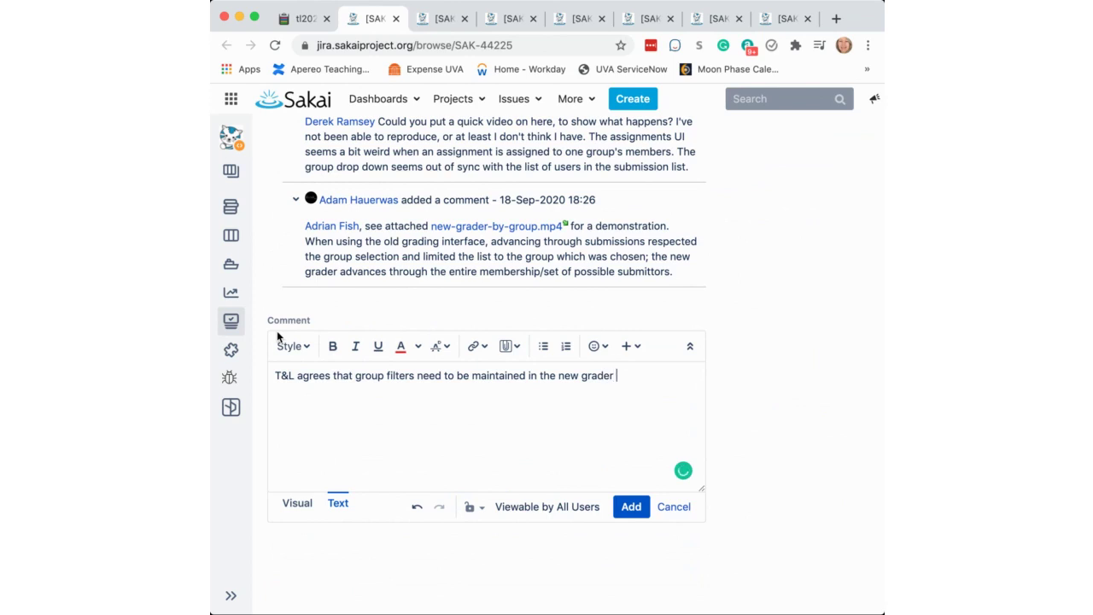
{"action": "key", "text": "BackSpace"}
{"action": "type", "text": "."}
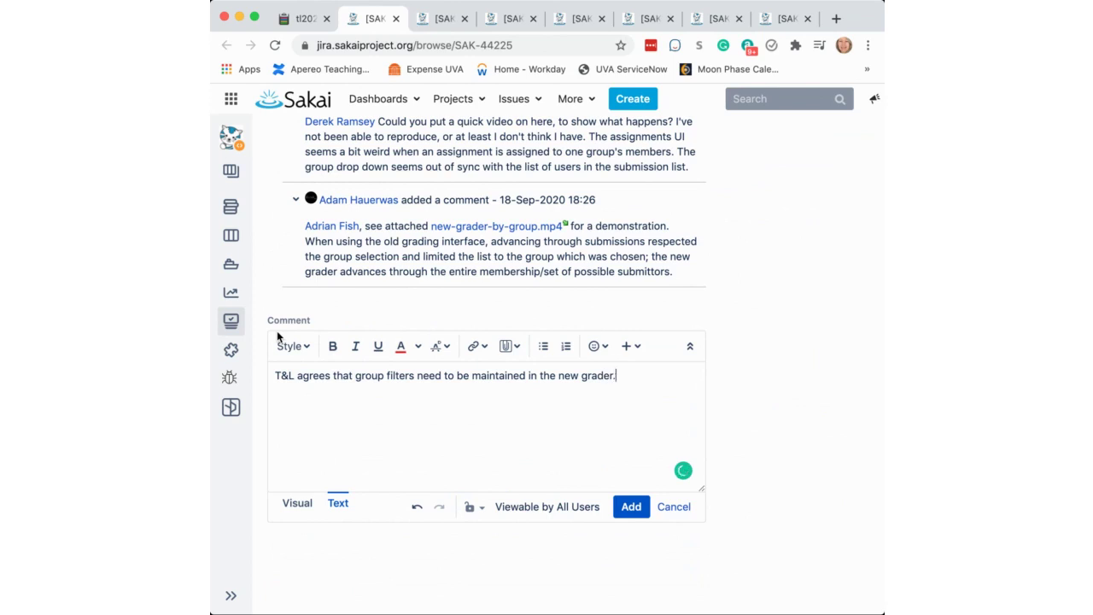
{"action": "left_click", "coordinate": [632, 507]}
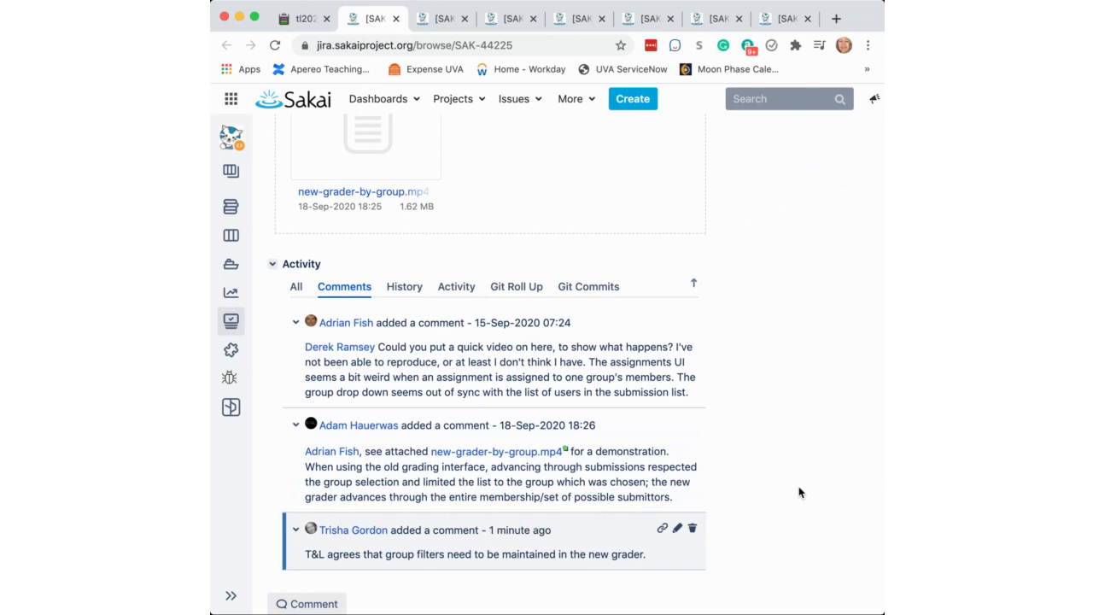
- Look back over the details, description, attachment and comments of SAK-44225
{"action": "scroll", "coordinate": [798, 486], "scroll_direction": "up", "scroll_amount": 10}
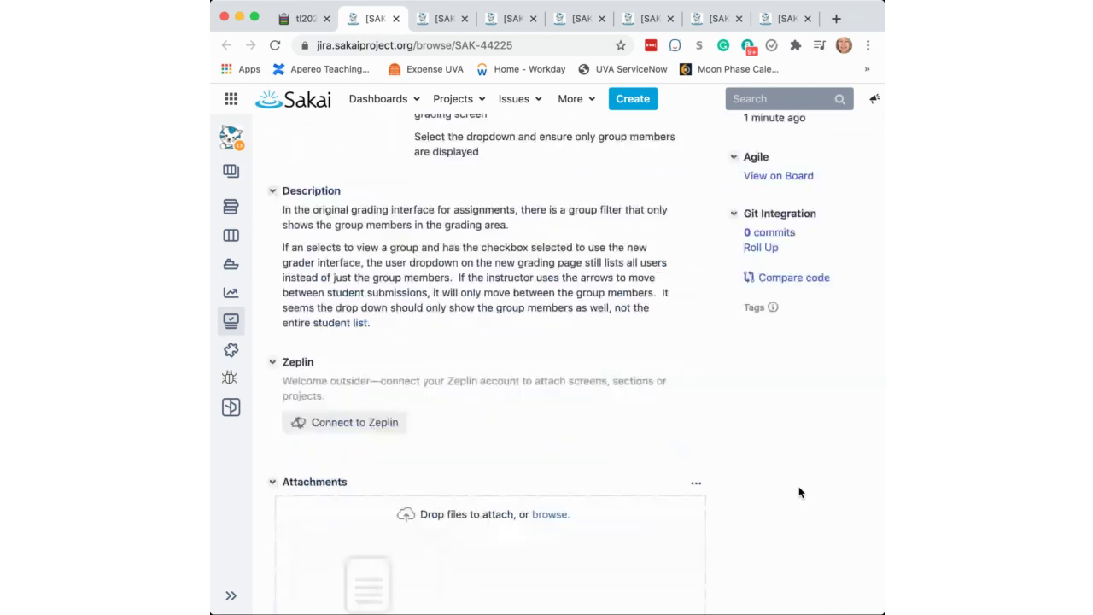
{"action": "scroll", "coordinate": [798, 486], "scroll_direction": "up", "scroll_amount": 3}
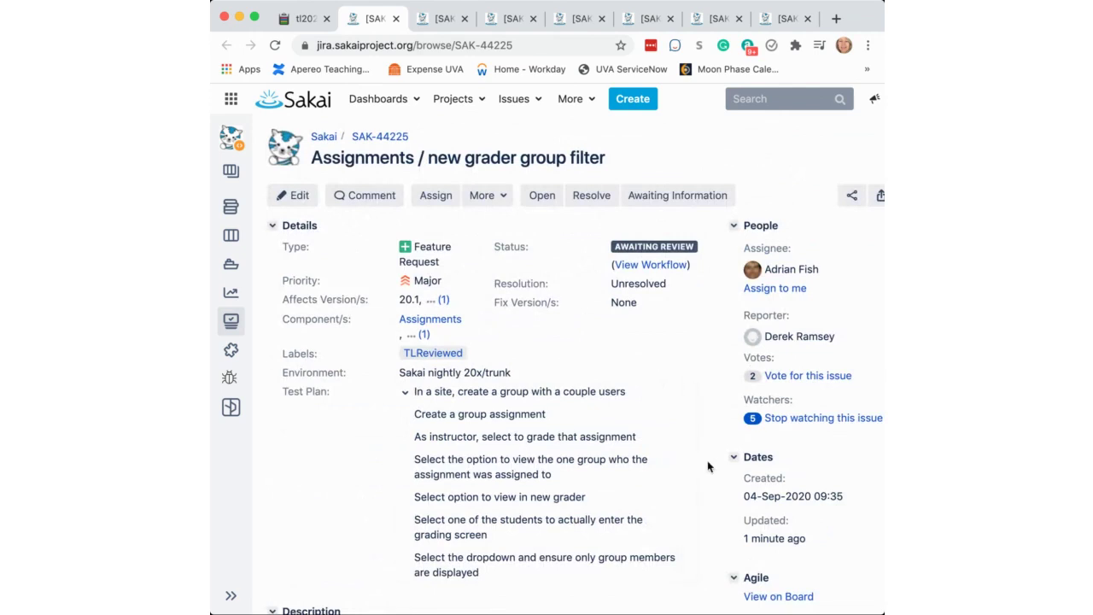
{"action": "scroll", "coordinate": [717, 501], "scroll_direction": "down", "scroll_amount": 10}
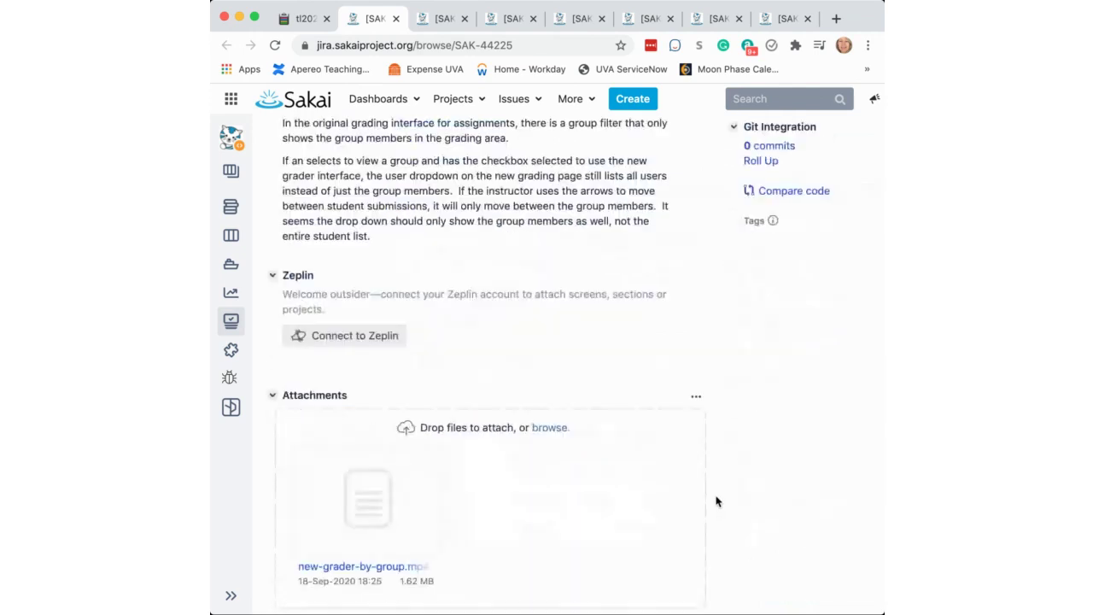
{"action": "scroll", "coordinate": [716, 501], "scroll_direction": "down", "scroll_amount": 5}
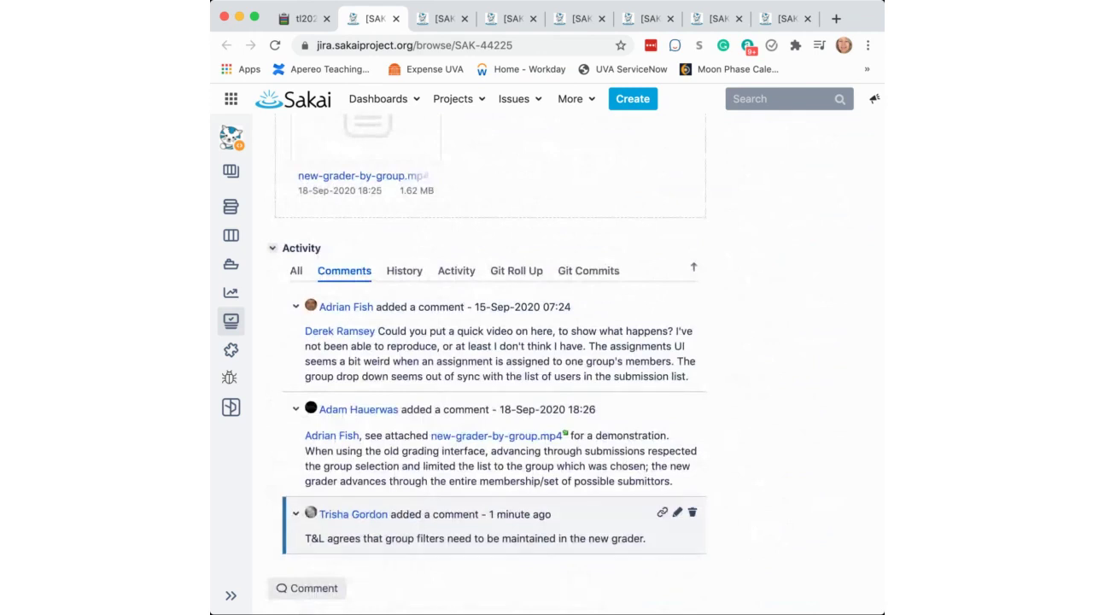
- Check the agenda for the next issue and examine SAK-44417's description, attachments and comment on the short description display
{"action": "left_click", "coordinate": [313, 21]}
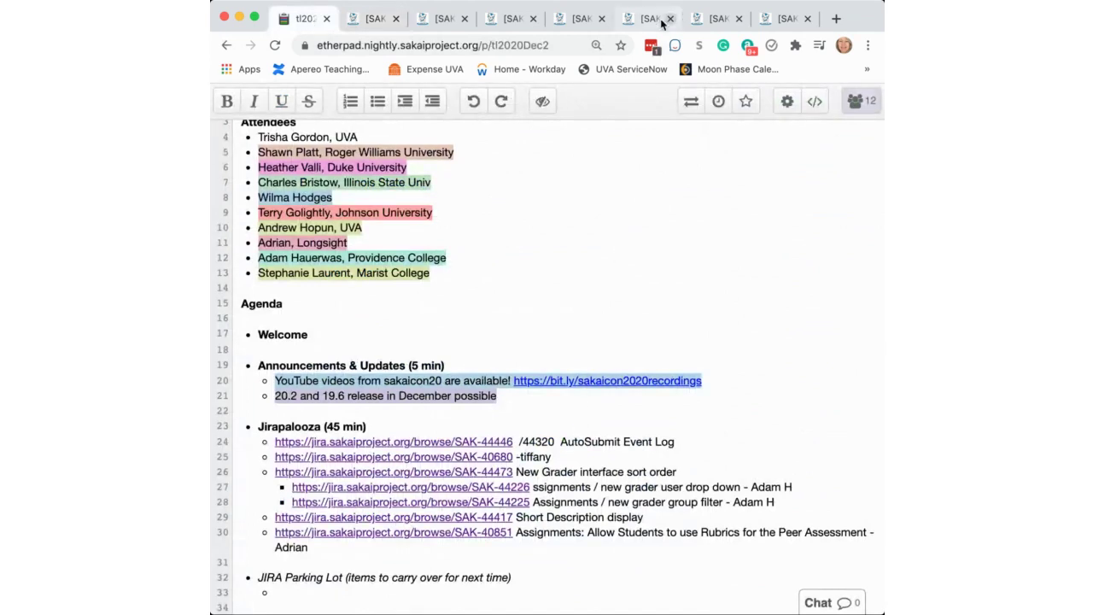
{"action": "left_click", "coordinate": [721, 19]}
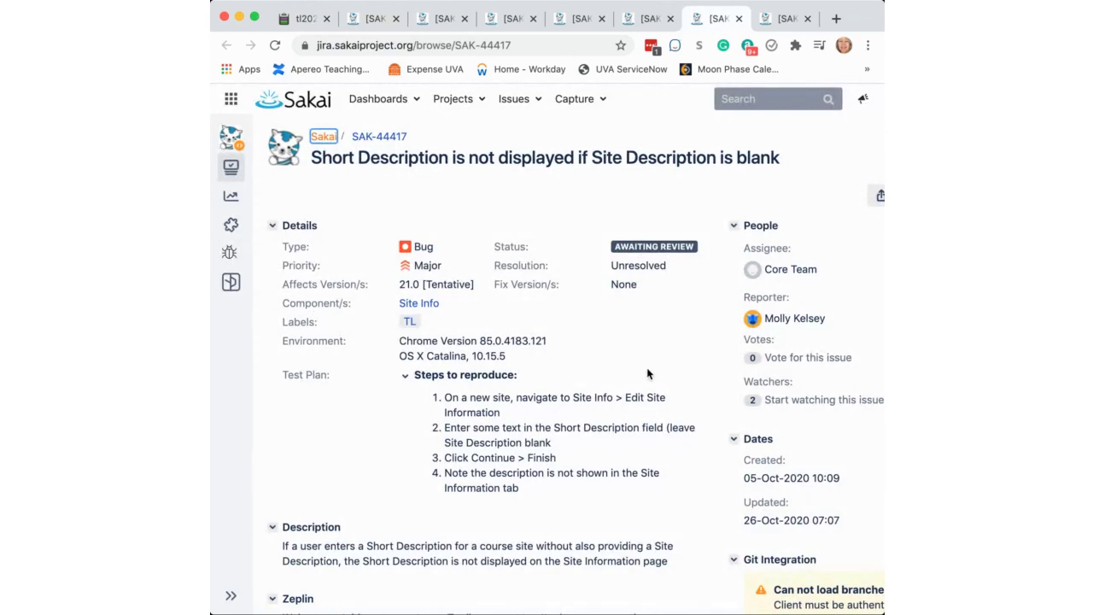
{"action": "scroll", "coordinate": [648, 374], "scroll_direction": "down", "scroll_amount": 4}
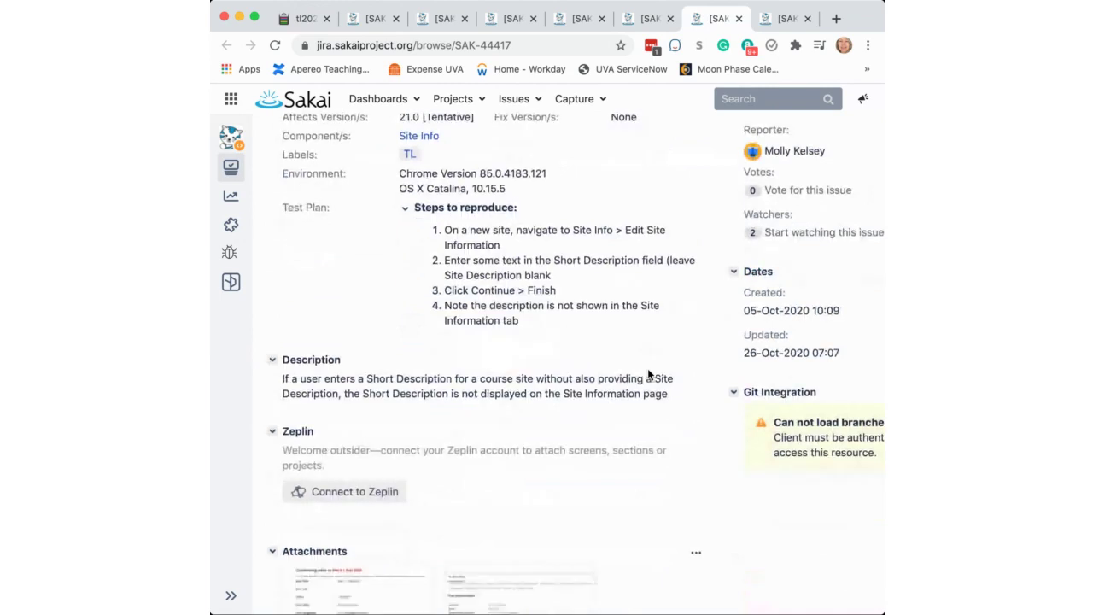
{"action": "left_click", "coordinate": [309, 18]}
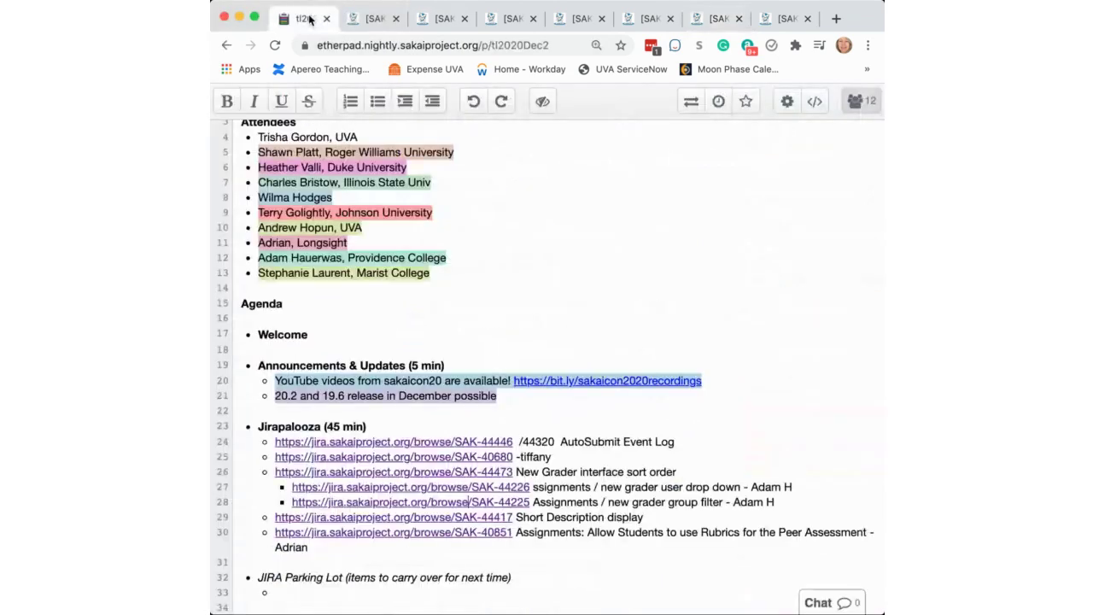
{"action": "left_click", "coordinate": [719, 19]}
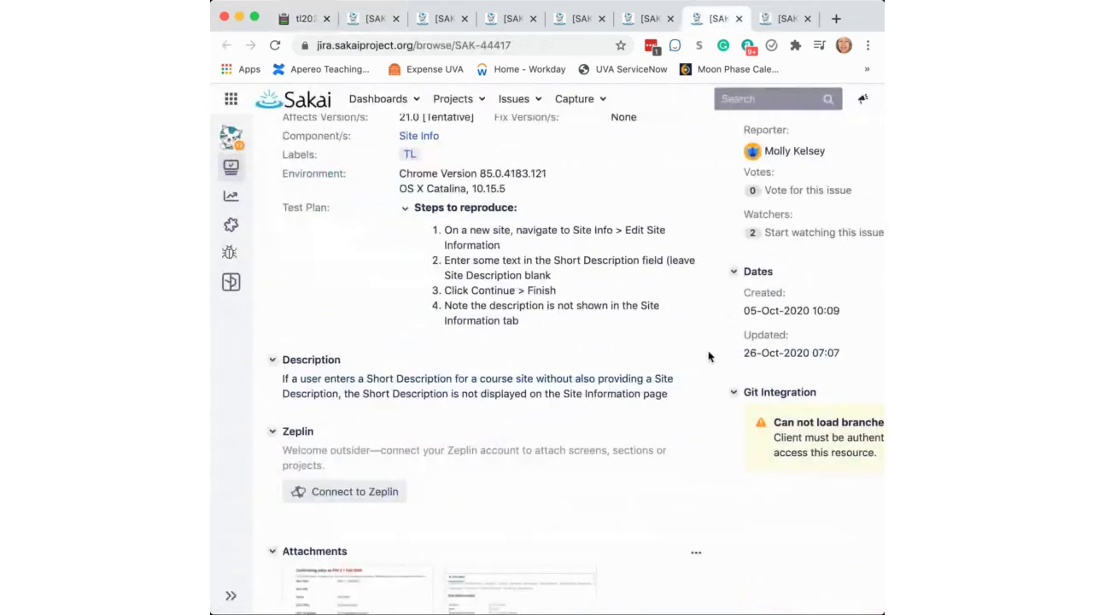
{"action": "scroll", "coordinate": [708, 356], "scroll_direction": "down", "scroll_amount": 5}
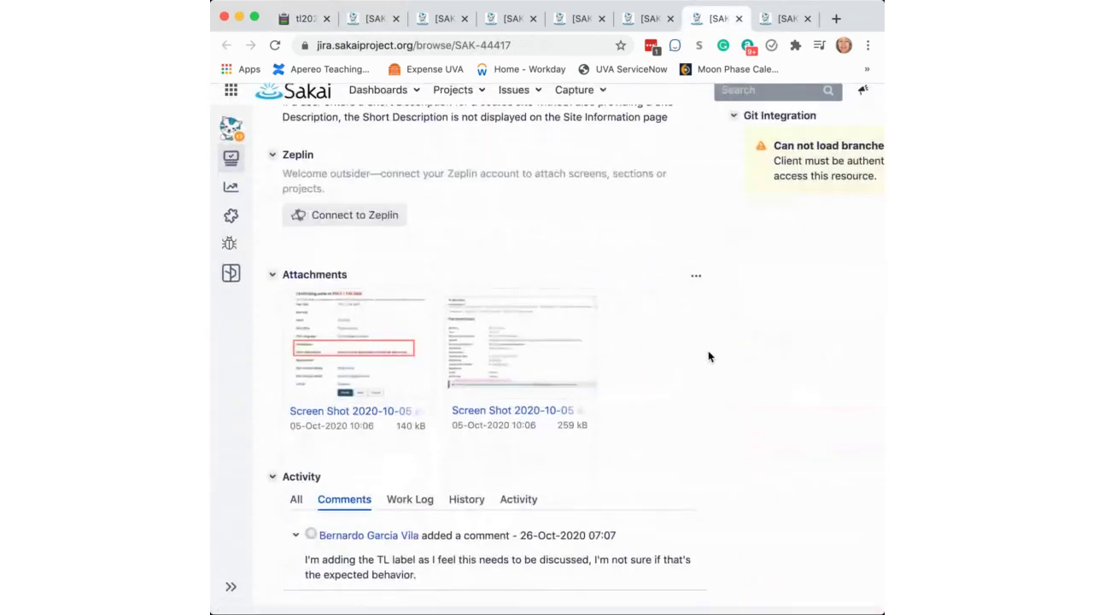
{"action": "scroll", "coordinate": [708, 356], "scroll_direction": "up", "scroll_amount": 1}
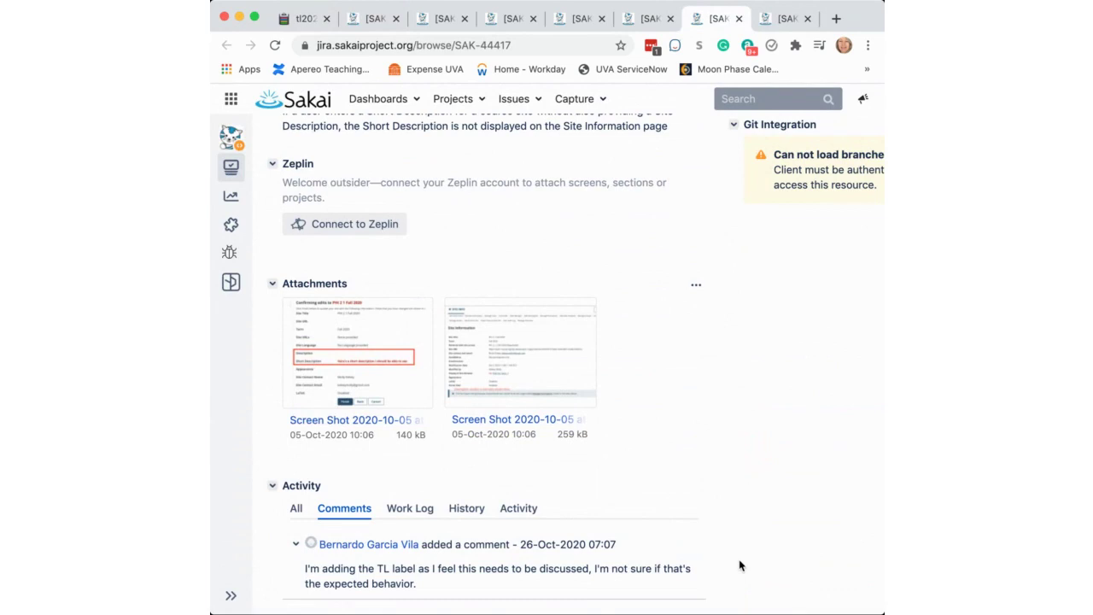
{"action": "scroll", "coordinate": [739, 565], "scroll_direction": "up", "scroll_amount": 1}
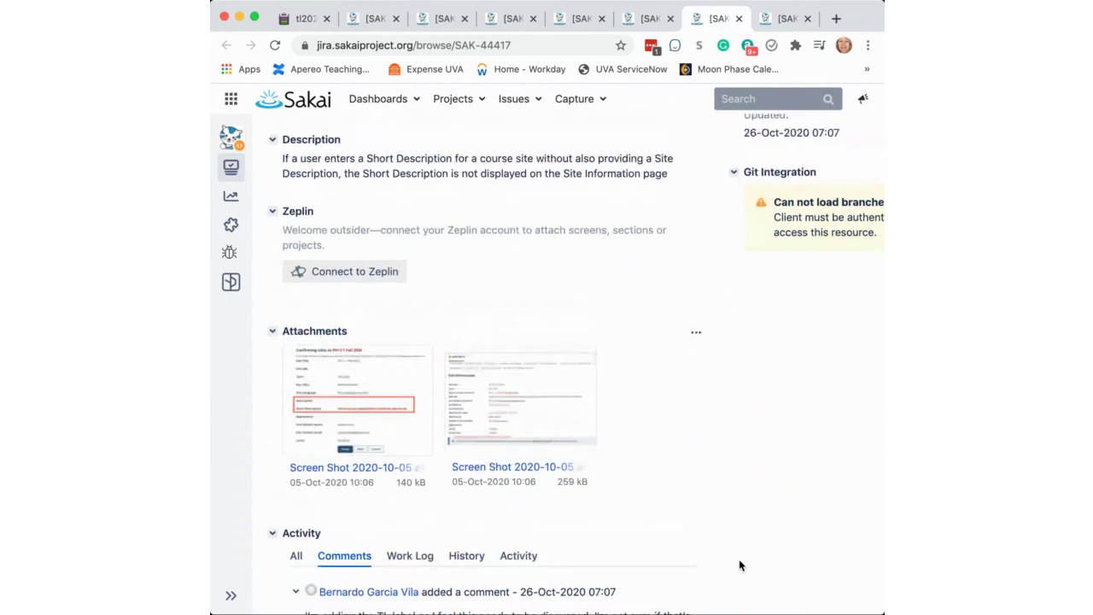
{"action": "scroll", "coordinate": [739, 565], "scroll_direction": "up", "scroll_amount": 2}
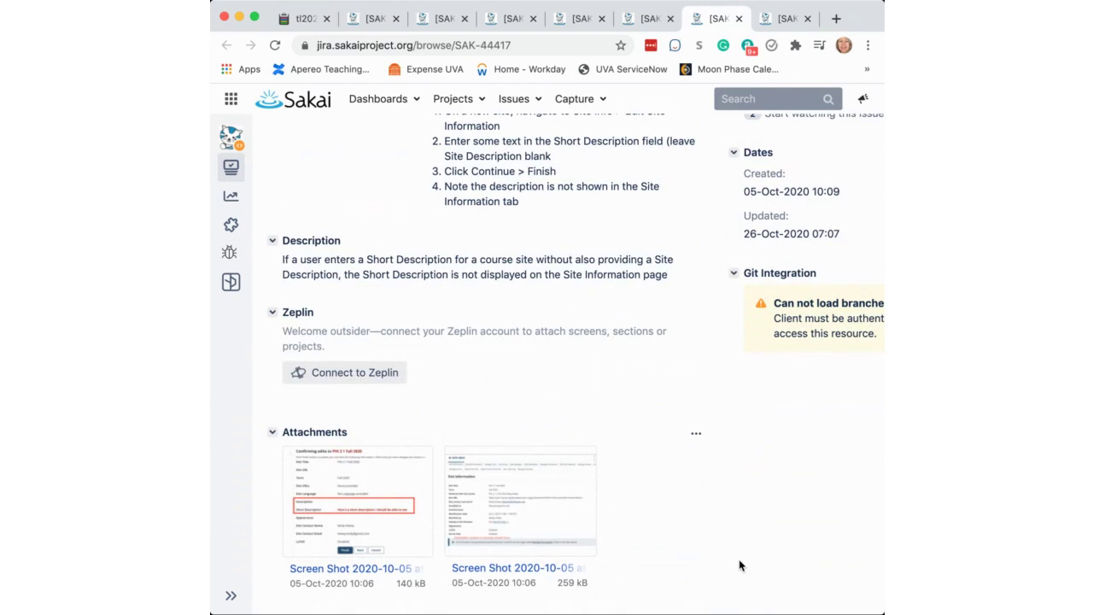
{"action": "scroll", "coordinate": [740, 565], "scroll_direction": "up", "scroll_amount": 6}
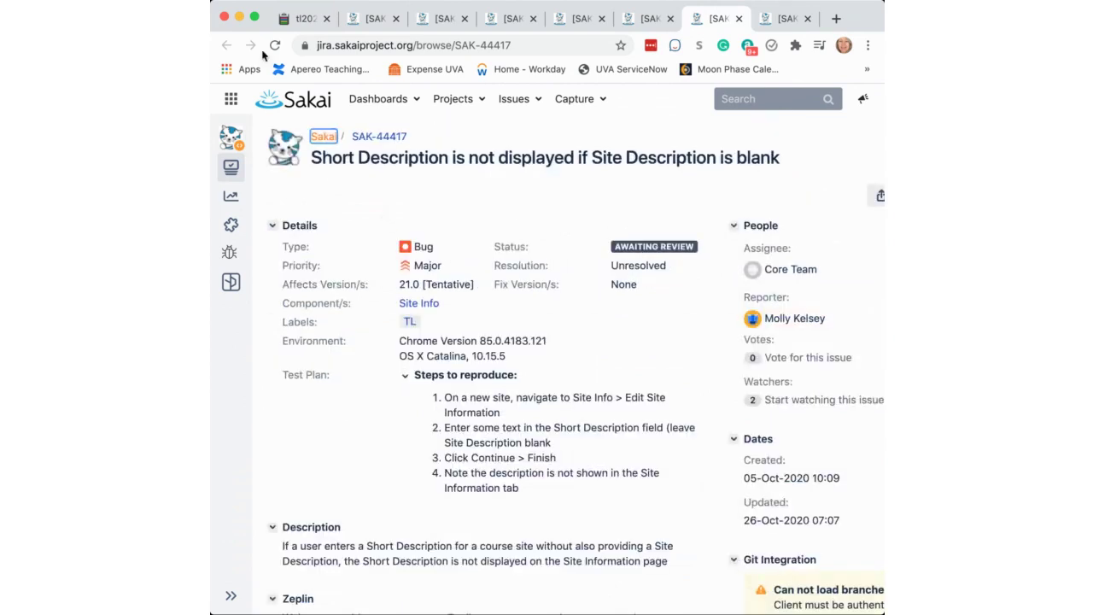
- Reload SAK-44417 to get its editable view, then set its label to TLReviewed and save it
{"action": "left_click", "coordinate": [274, 45]}
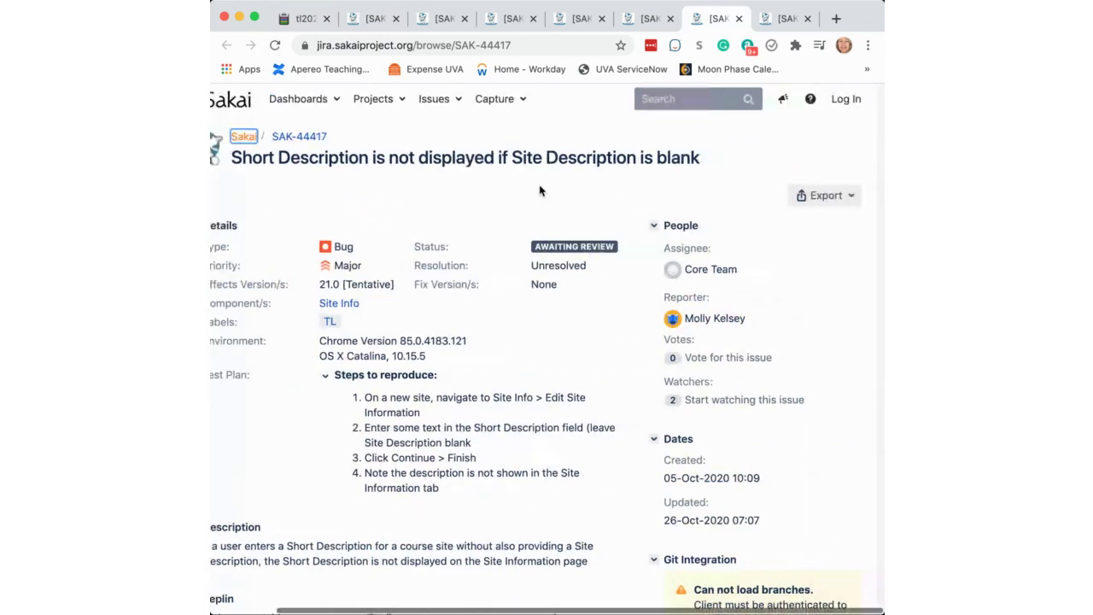
{"action": "left_click", "coordinate": [274, 45]}
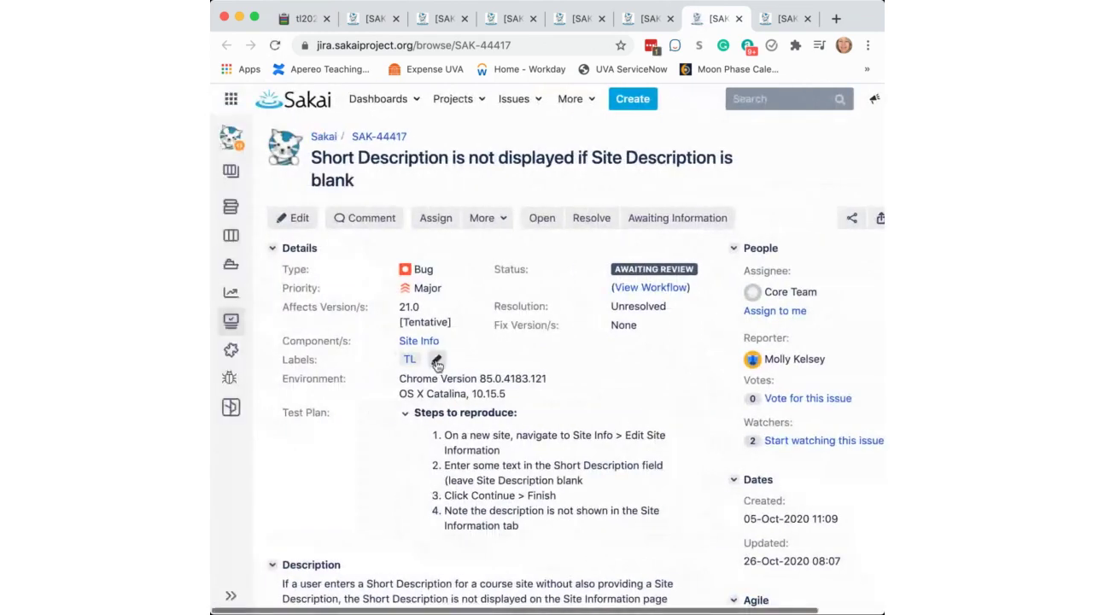
{"action": "left_click", "coordinate": [427, 360]}
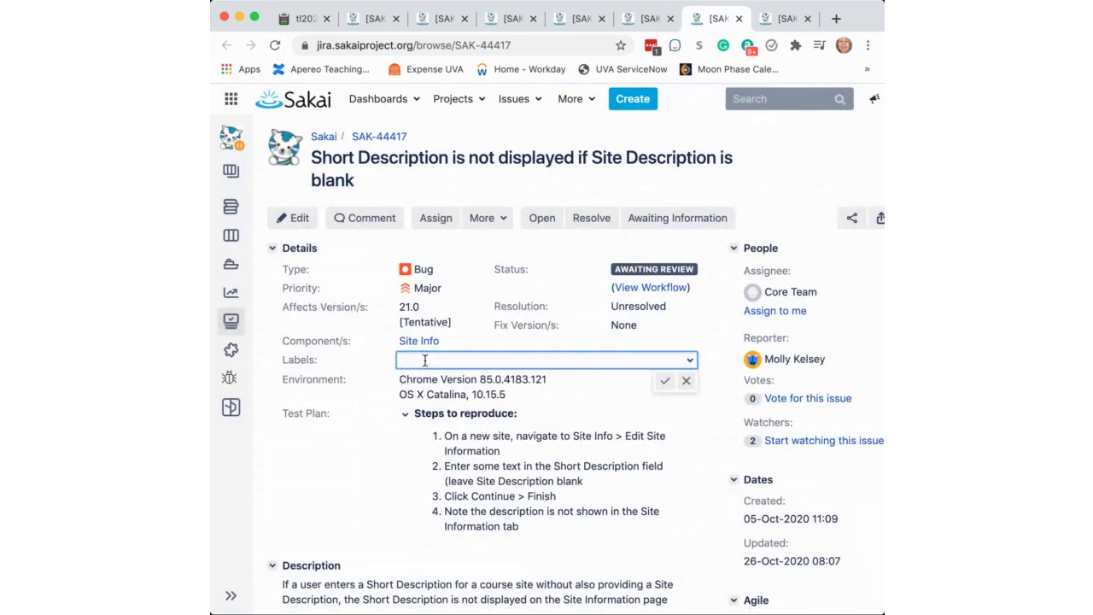
{"action": "type", "text": "tlr"}
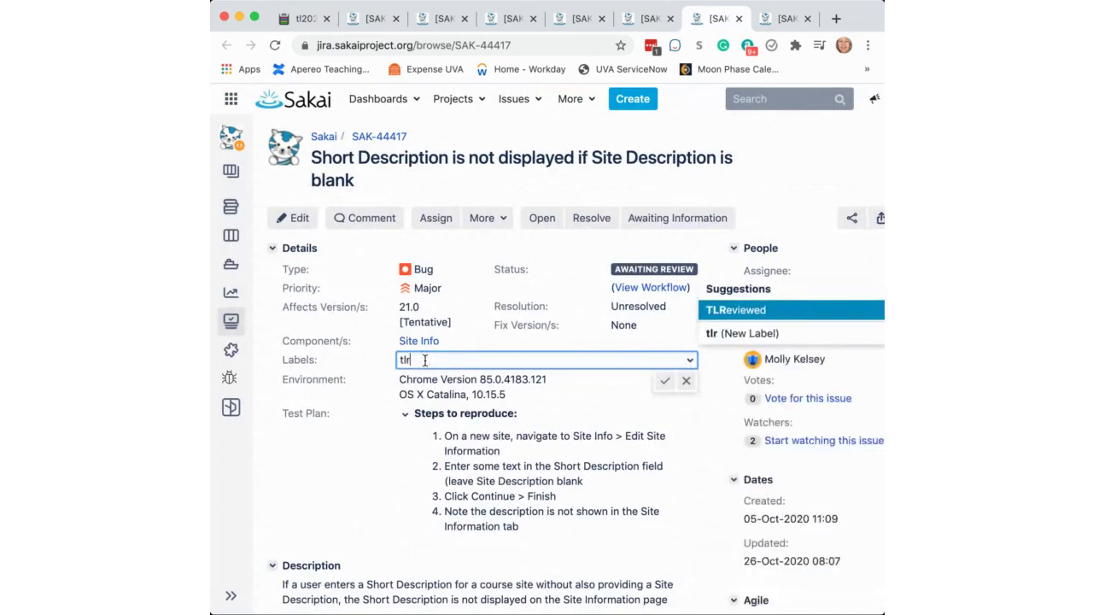
{"action": "key", "text": "Return"}
{"action": "left_click", "coordinate": [665, 382]}
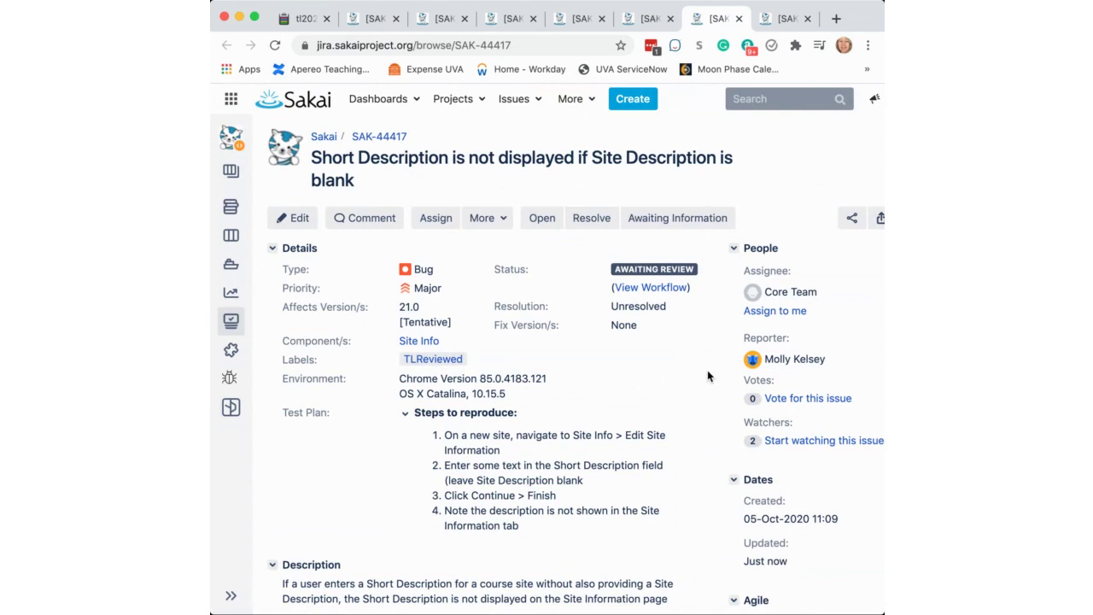
- Look back over SAK-44417's details, test plan, description, attachments and existing comment on the short description display
{"action": "scroll", "coordinate": [707, 374], "scroll_direction": "down", "scroll_amount": 5}
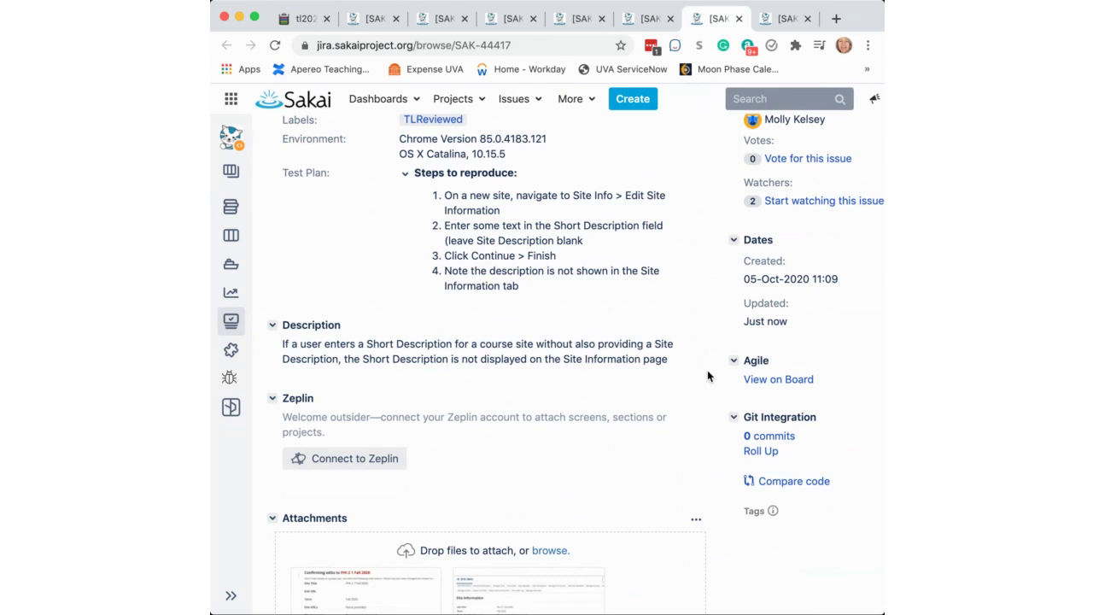
{"action": "scroll", "coordinate": [707, 376], "scroll_direction": "up", "scroll_amount": 3}
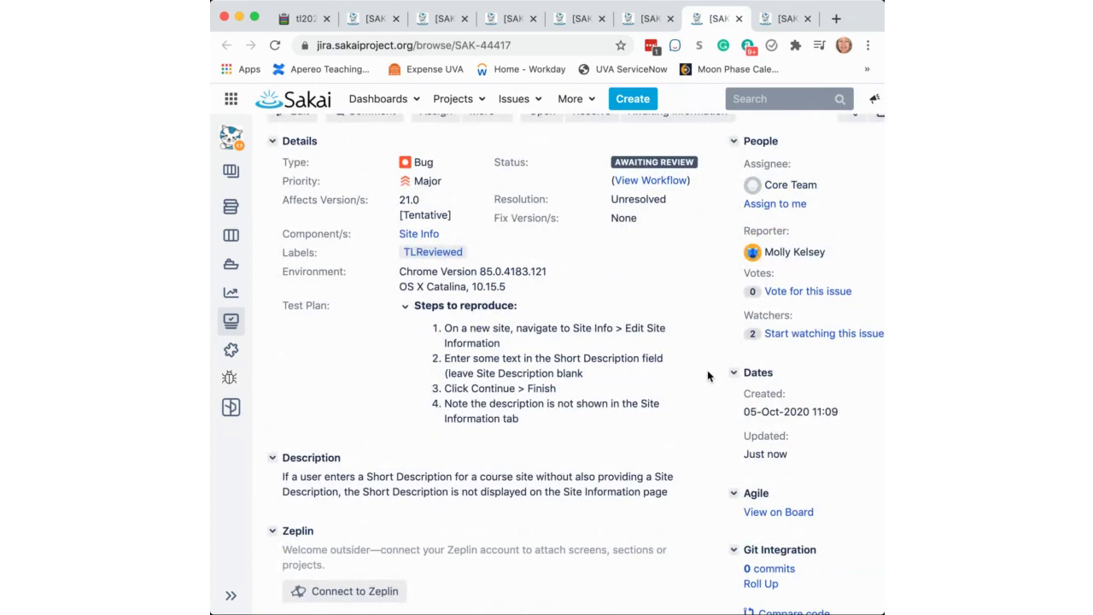
{"action": "scroll", "coordinate": [707, 375], "scroll_direction": "down", "scroll_amount": 1}
{"action": "scroll", "coordinate": [707, 376], "scroll_direction": "down", "scroll_amount": 5}
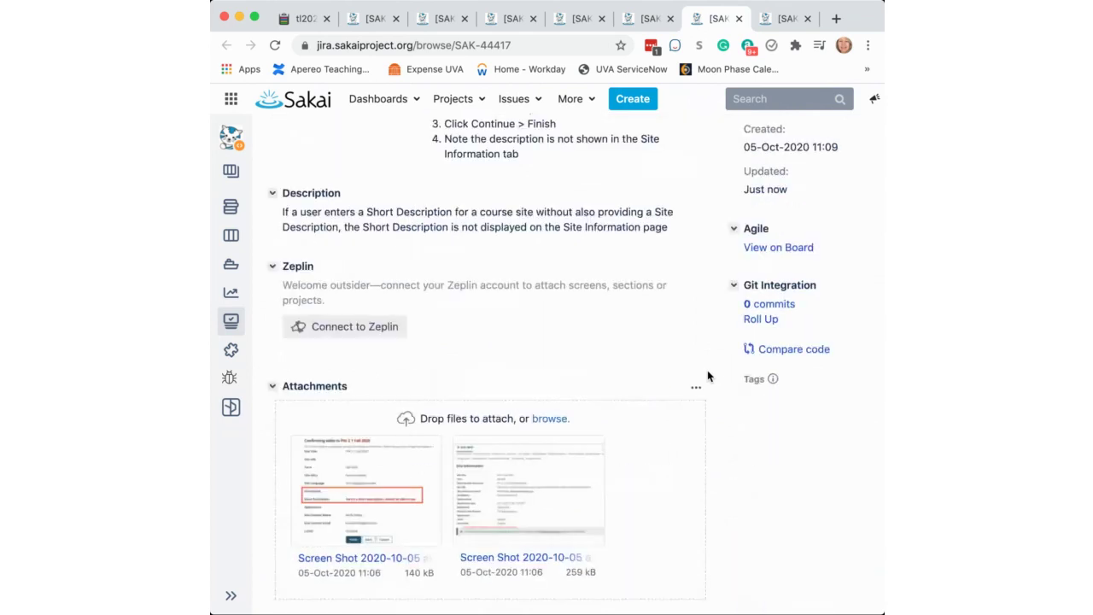
{"action": "scroll", "coordinate": [707, 376], "scroll_direction": "down", "scroll_amount": 4}
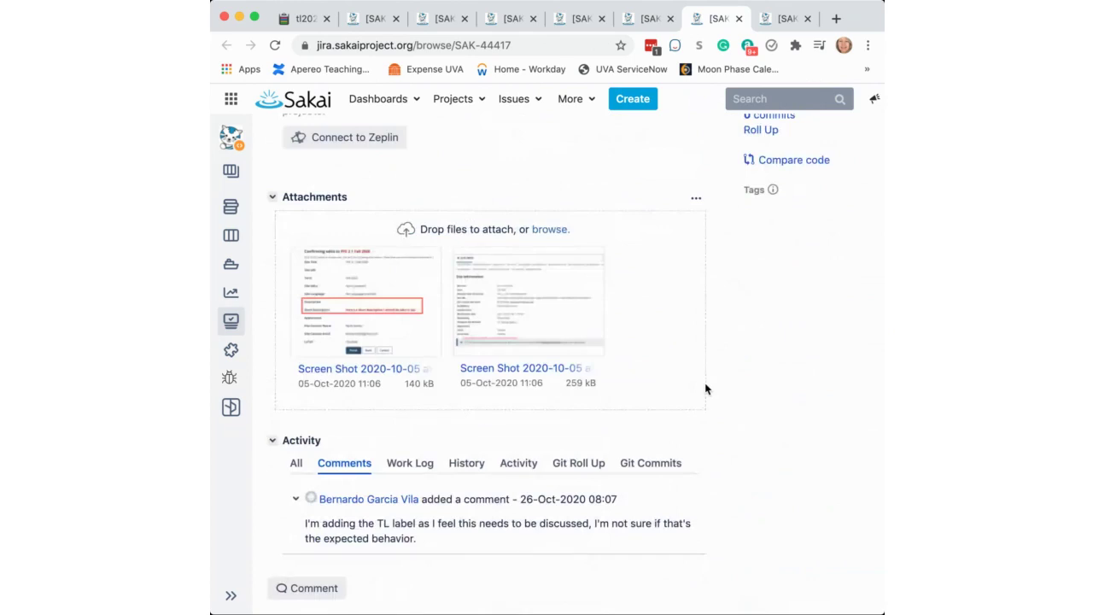
{"action": "scroll", "coordinate": [705, 390], "scroll_direction": "up", "scroll_amount": 7}
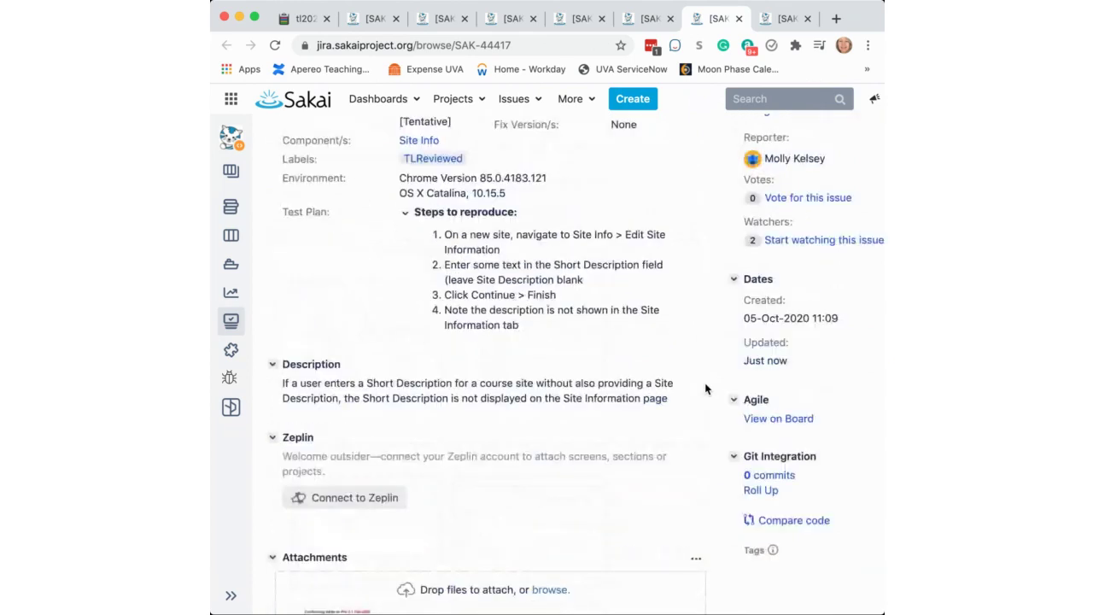
{"action": "scroll", "coordinate": [705, 389], "scroll_direction": "up", "scroll_amount": 3}
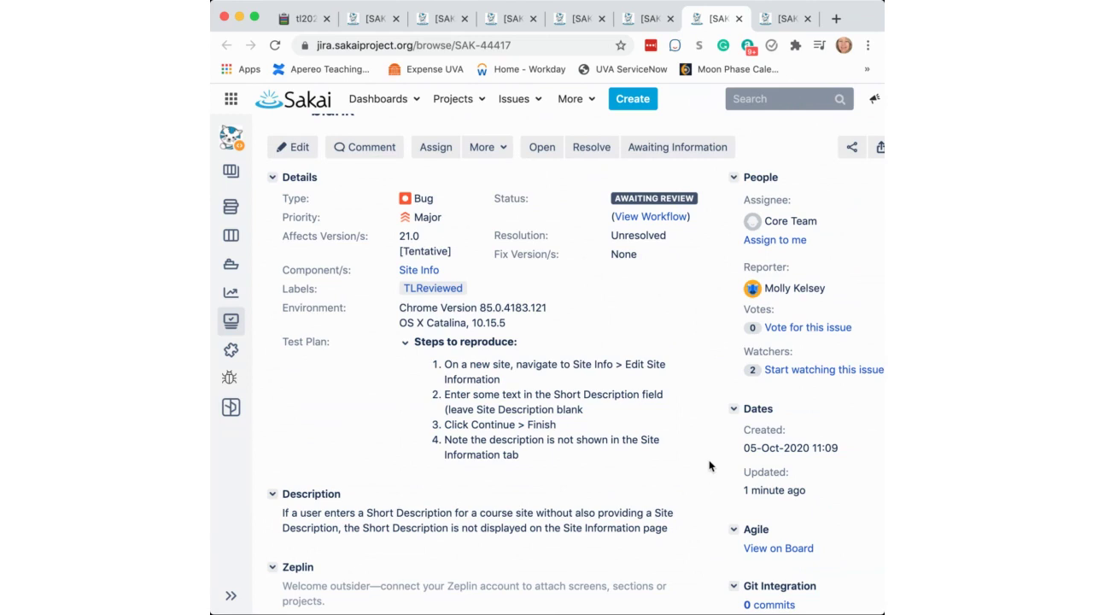
{"action": "scroll", "coordinate": [708, 465], "scroll_direction": "down", "scroll_amount": 10}
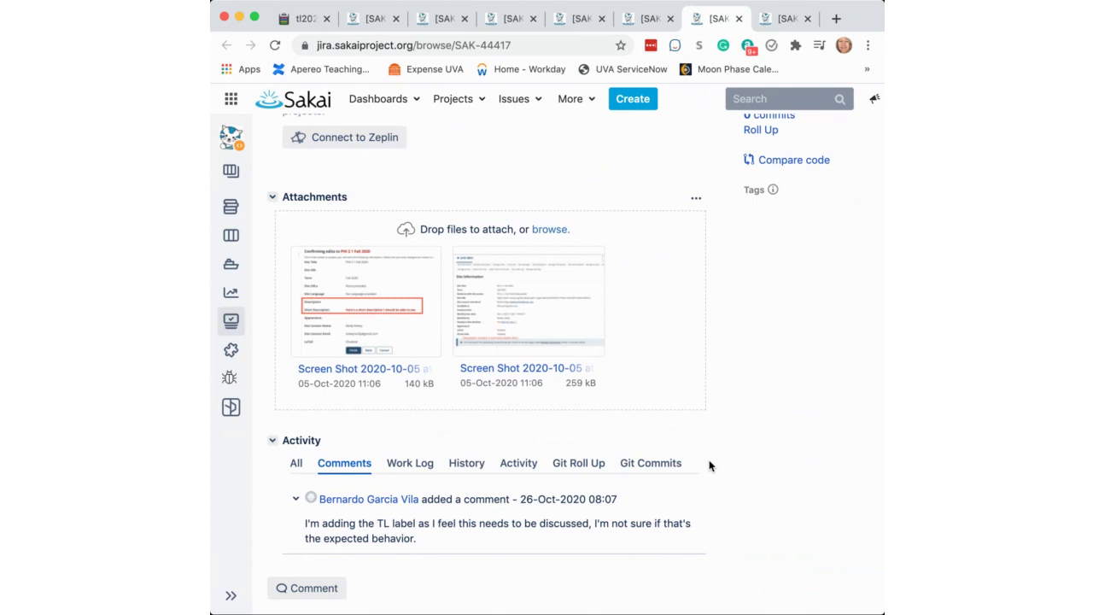
- Post the comment "T&L agree that the short description should display regardless of the existence of a site description." on SAK-44417
{"action": "left_click", "coordinate": [312, 588]}
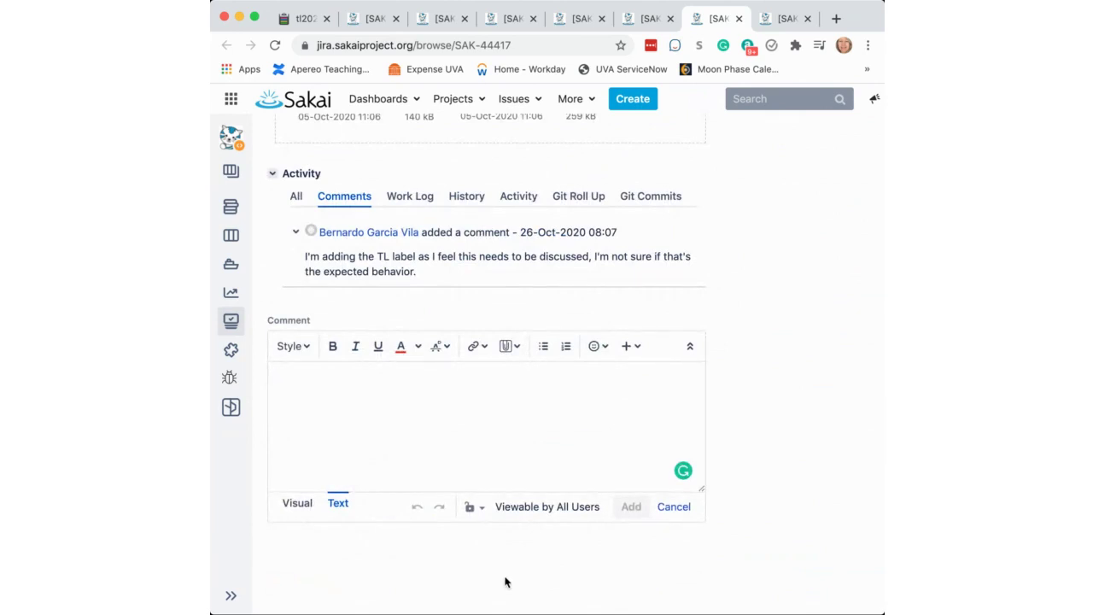
{"action": "left_click", "coordinate": [679, 513]}
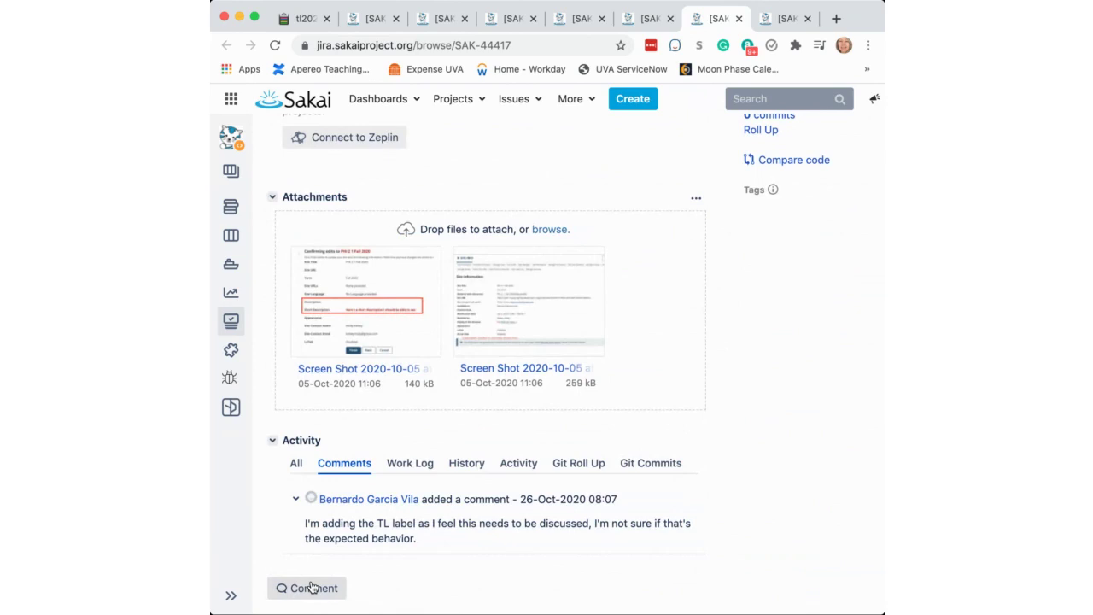
{"action": "left_click", "coordinate": [313, 587]}
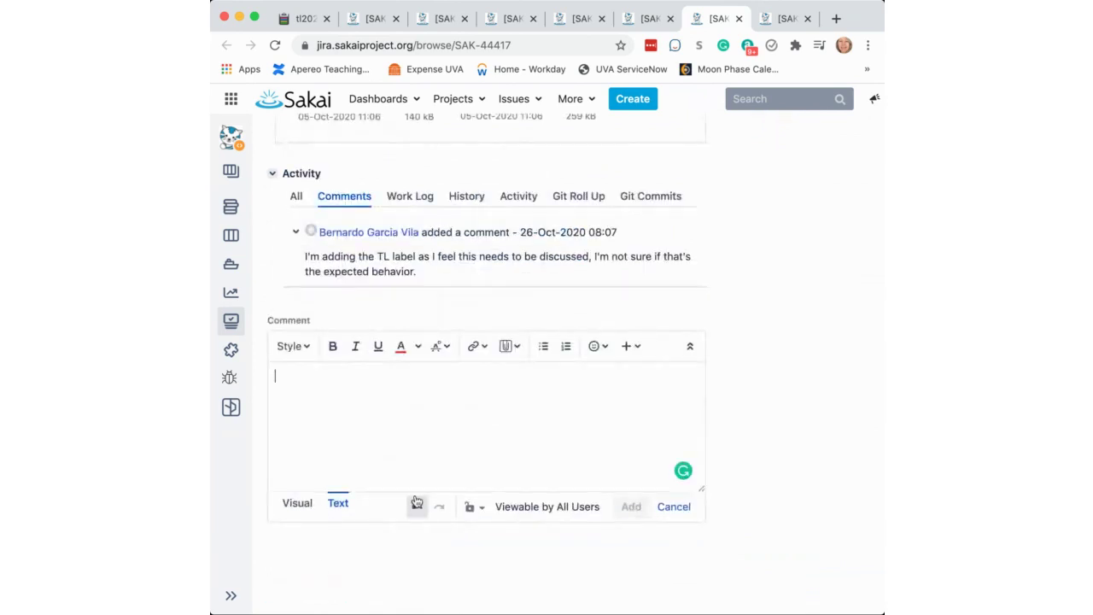
{"action": "type", "text": "T&L agr"}
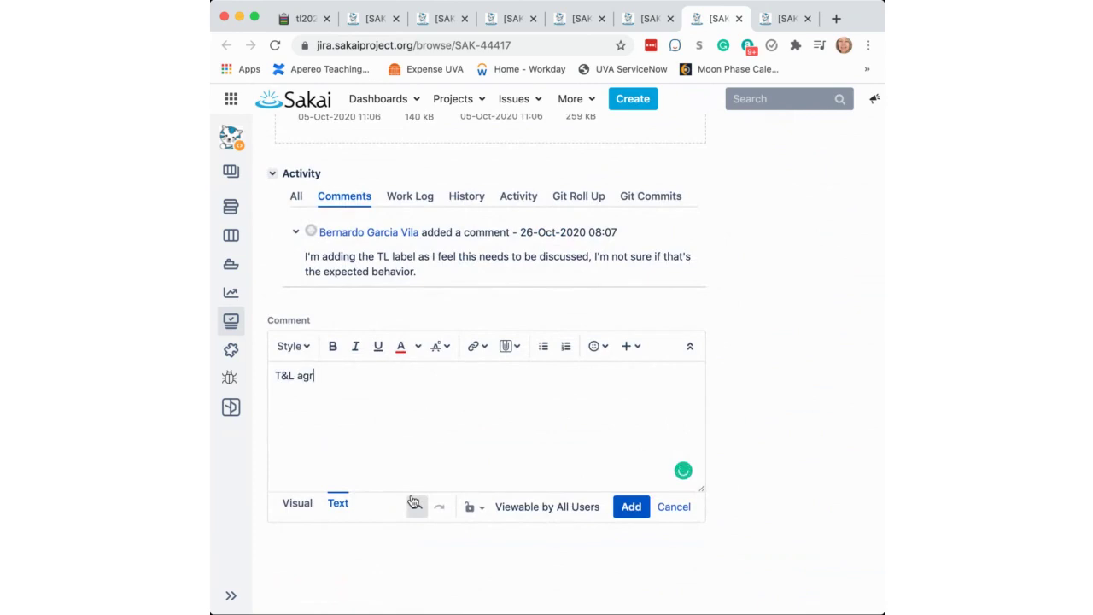
{"action": "type", "text": "ee that the shor"}
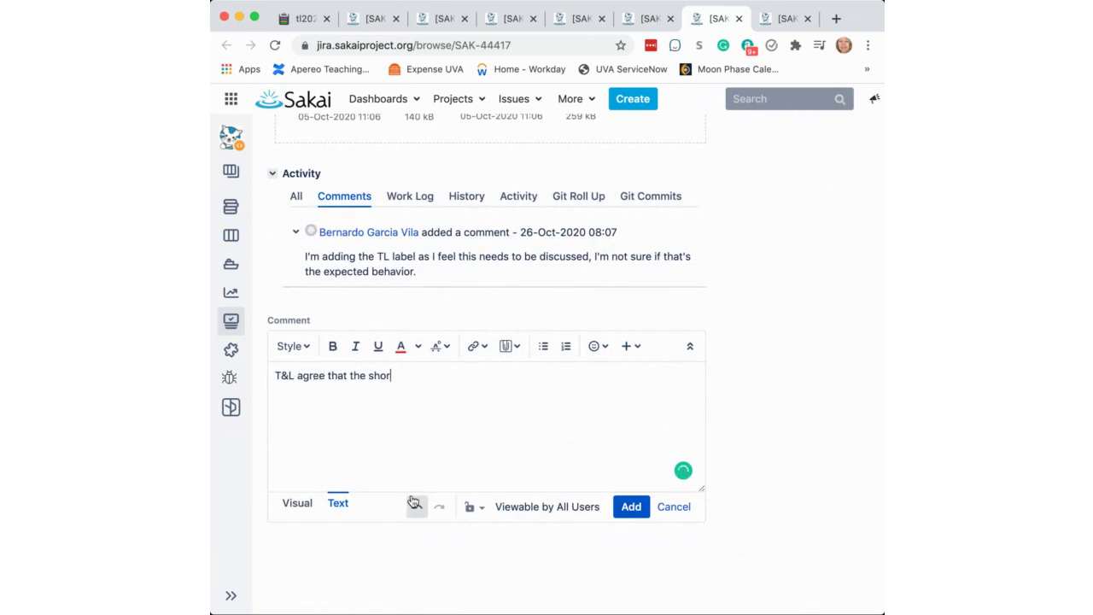
{"action": "type", "text": "t description shou"}
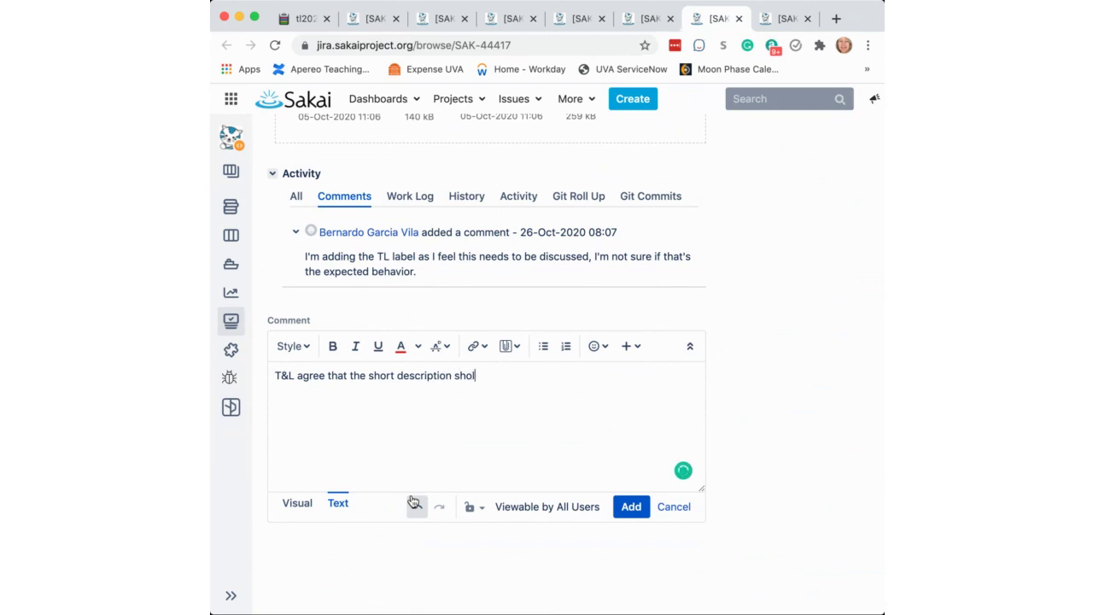
{"action": "type", "text": "ld display regardless of "}
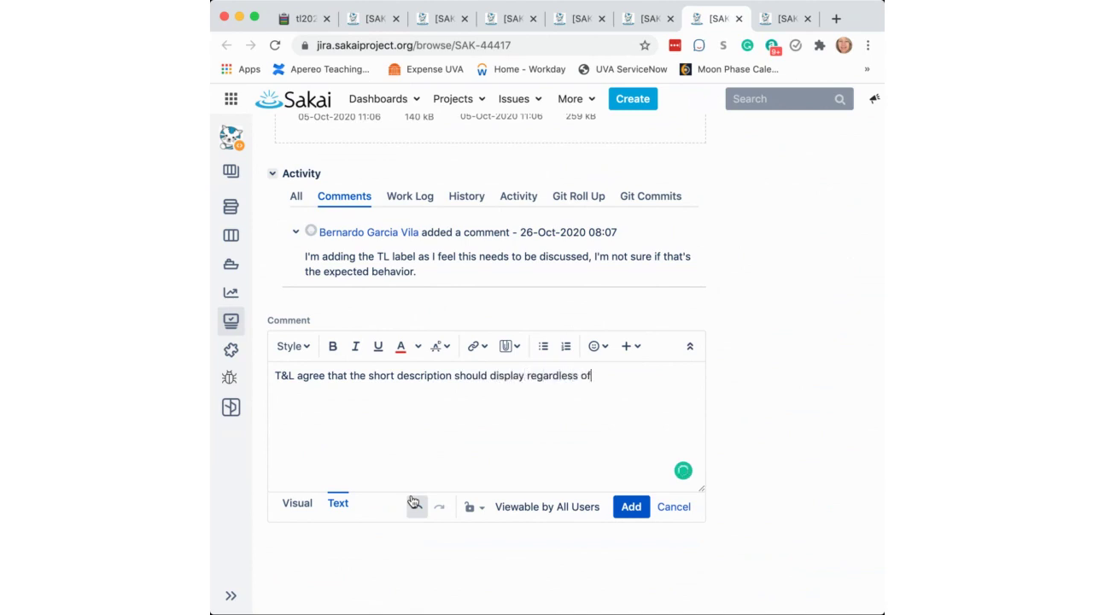
{"action": "type", "text": "the existence of a "}
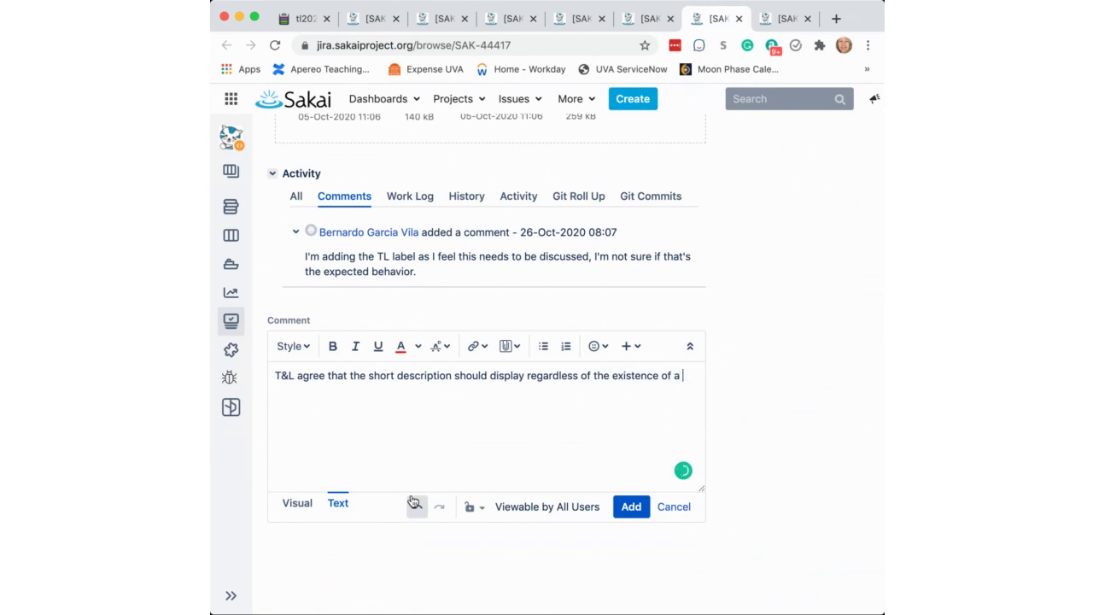
{"action": "type", "text": "site descriptions"}
{"action": "key", "text": "BackSpace"}
{"action": "type", "text": "."}
{"action": "left_click", "coordinate": [630, 509]}
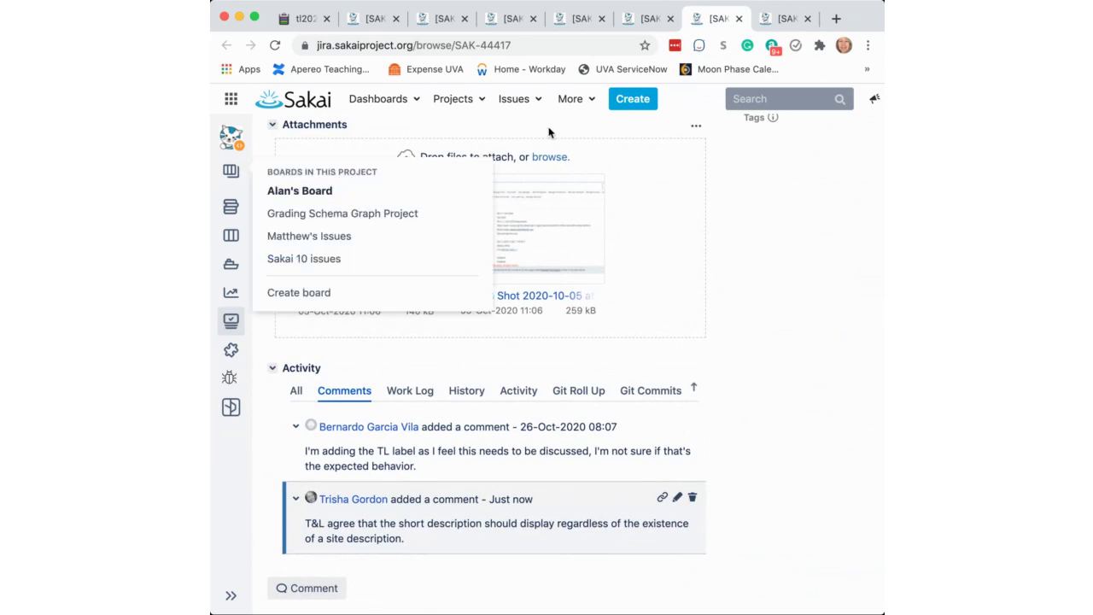
- Bring up SAK-40851 in its editable view, check it against the agenda, and read its details and description
{"action": "left_click", "coordinate": [787, 22]}
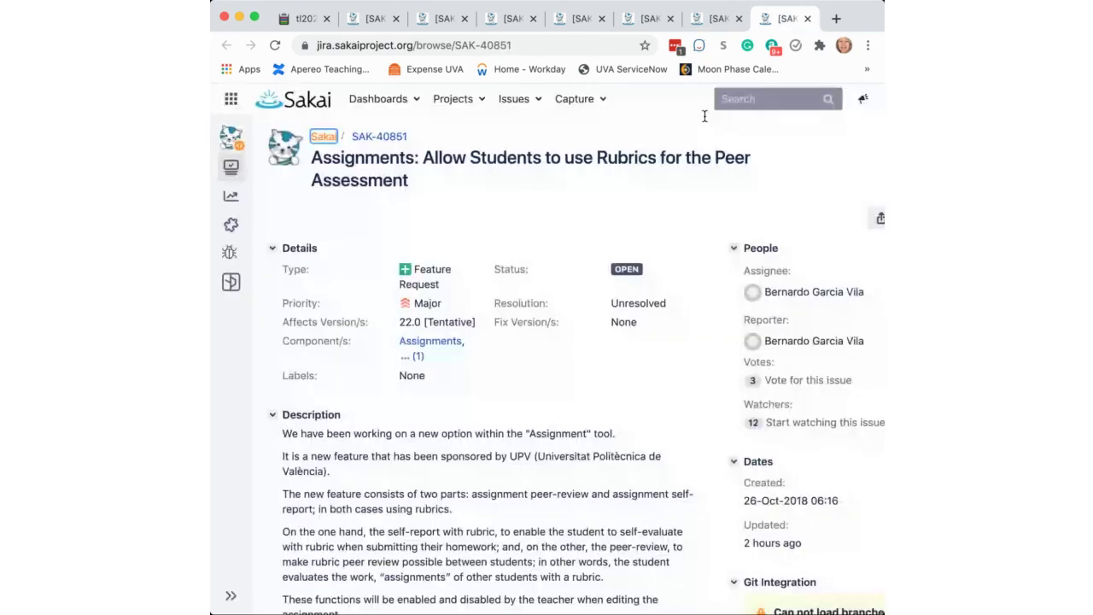
{"action": "left_click", "coordinate": [276, 47]}
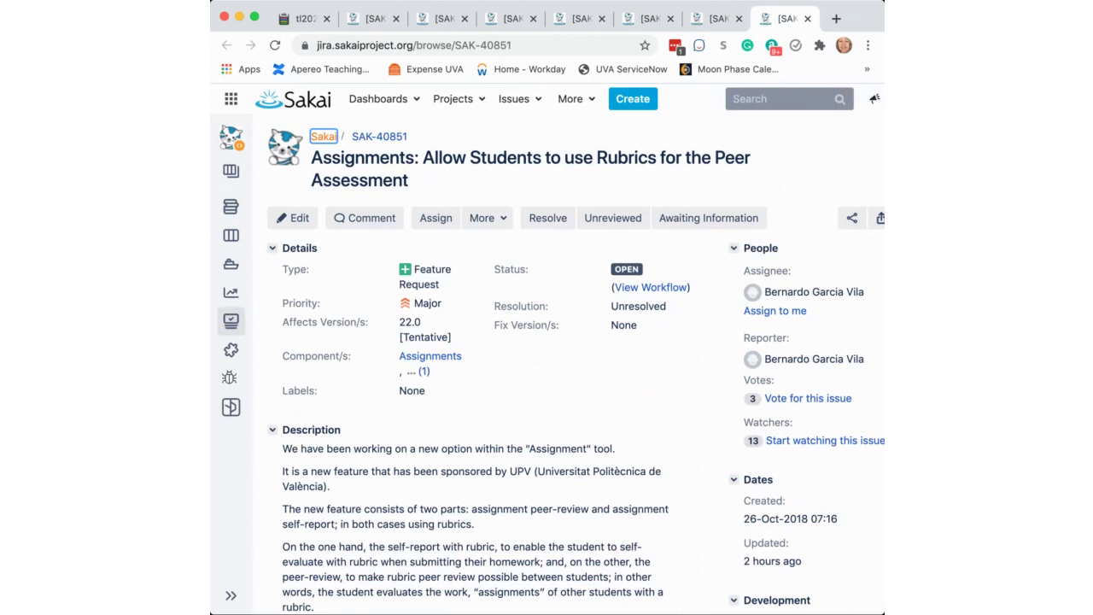
{"action": "left_click", "coordinate": [304, 19]}
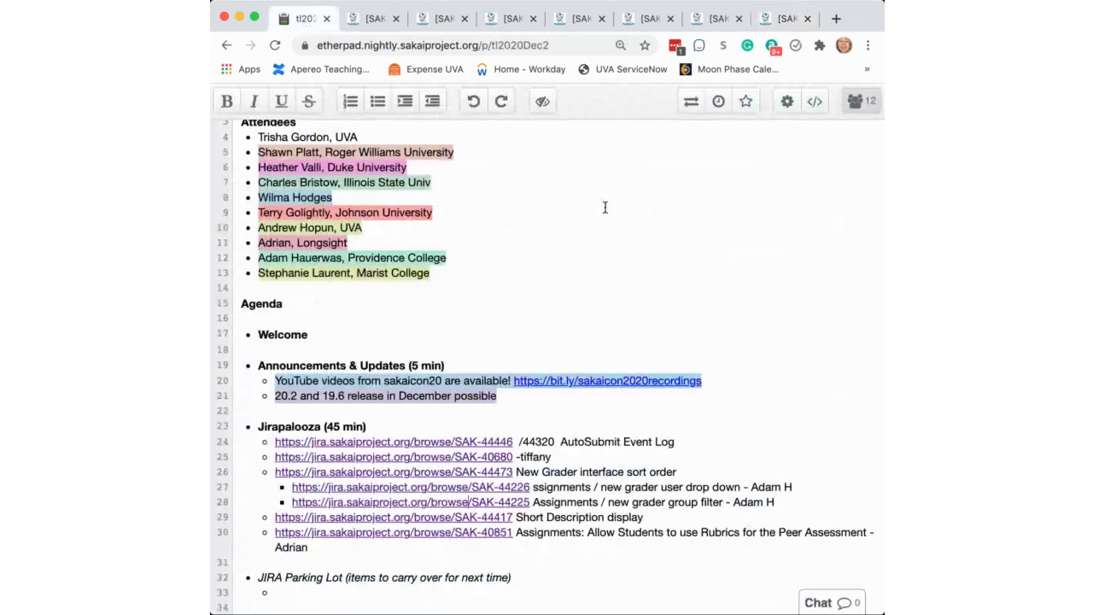
{"action": "left_click", "coordinate": [786, 19]}
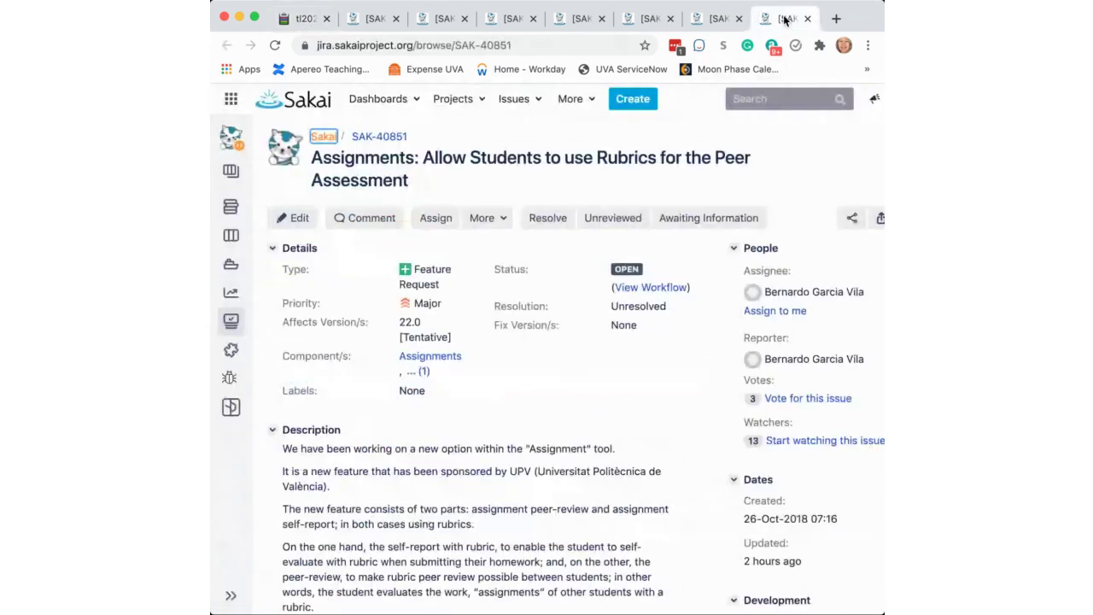
{"action": "scroll", "coordinate": [694, 410], "scroll_direction": "down", "scroll_amount": 3}
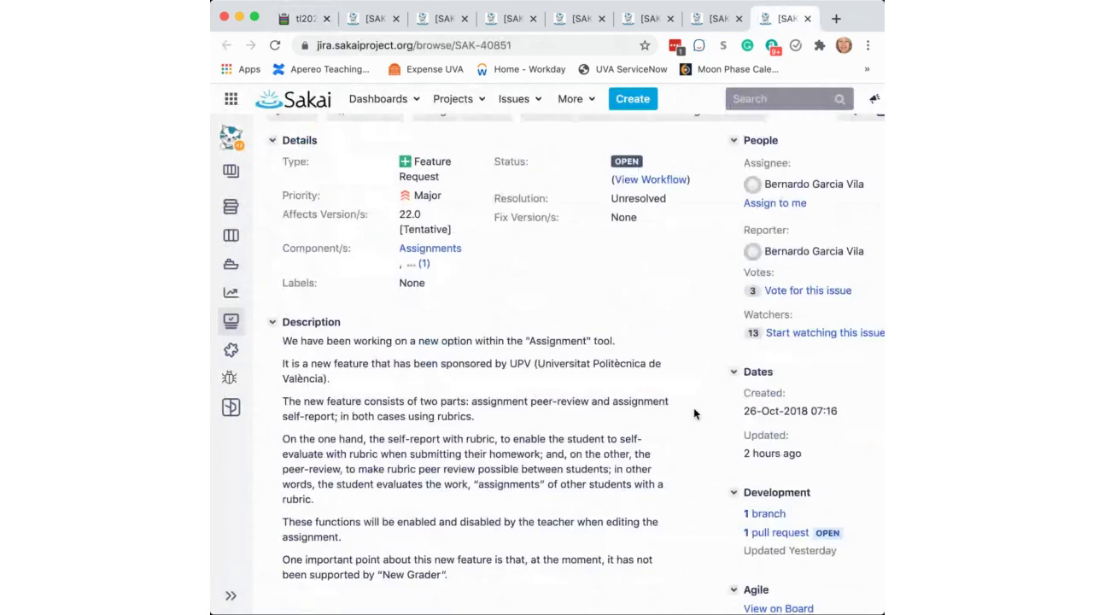
{"action": "scroll", "coordinate": [693, 409], "scroll_direction": "down", "scroll_amount": 5}
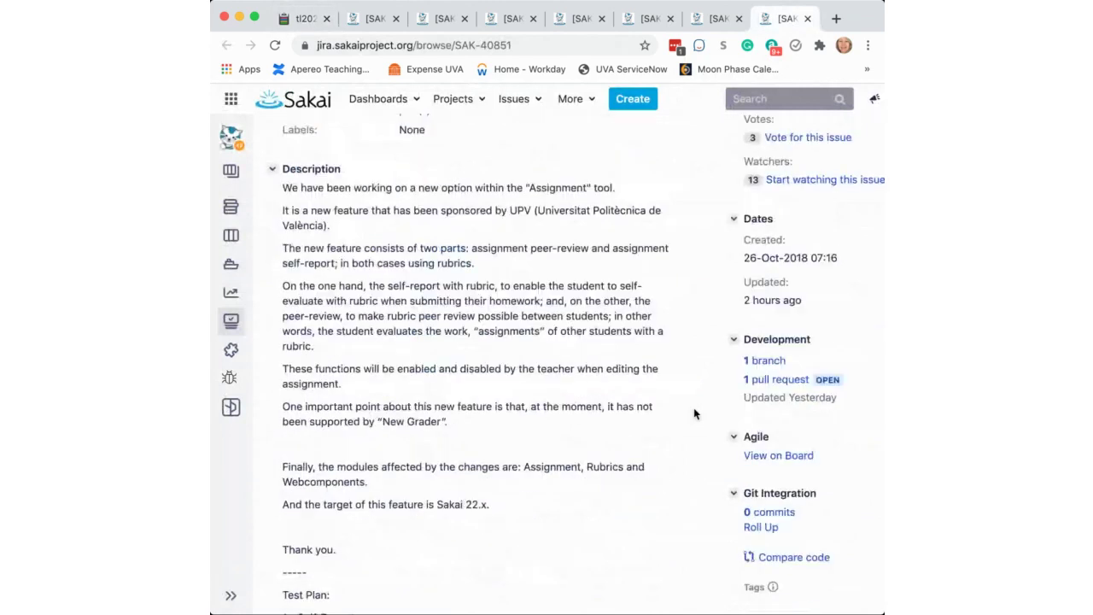
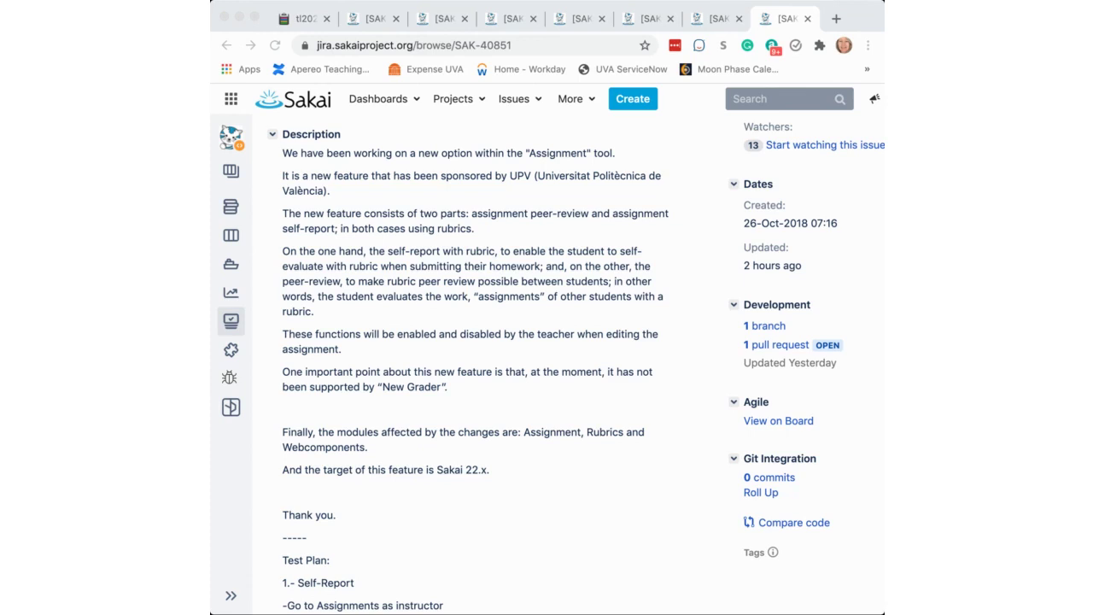
- Examine SAK-40851's self-report and peer-review test plan, old descriptions, attachments and comments
{"action": "left_click", "coordinate": [510, 578]}
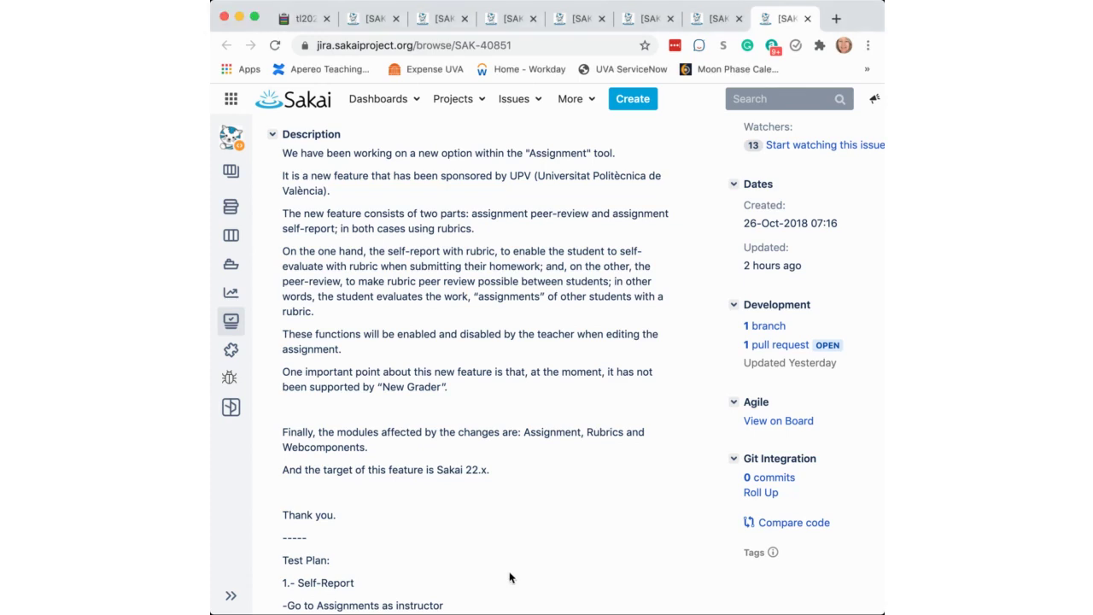
{"action": "scroll", "coordinate": [510, 578], "scroll_direction": "down", "scroll_amount": 5}
{"action": "scroll", "coordinate": [511, 578], "scroll_direction": "down", "scroll_amount": 1}
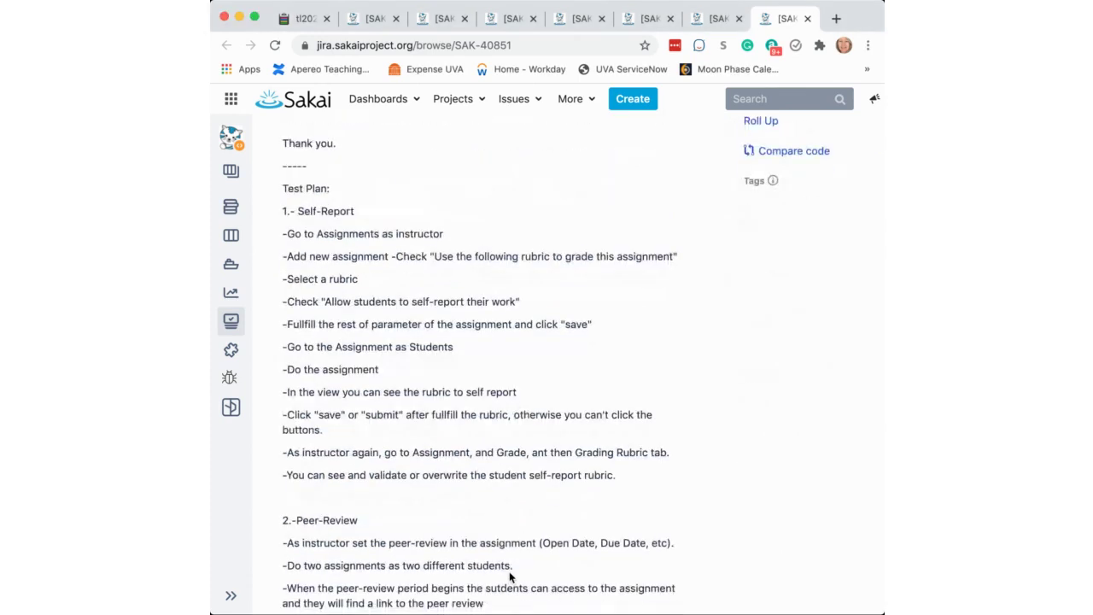
{"action": "scroll", "coordinate": [510, 578], "scroll_direction": "down", "scroll_amount": 1}
{"action": "scroll", "coordinate": [509, 578], "scroll_direction": "down", "scroll_amount": 2}
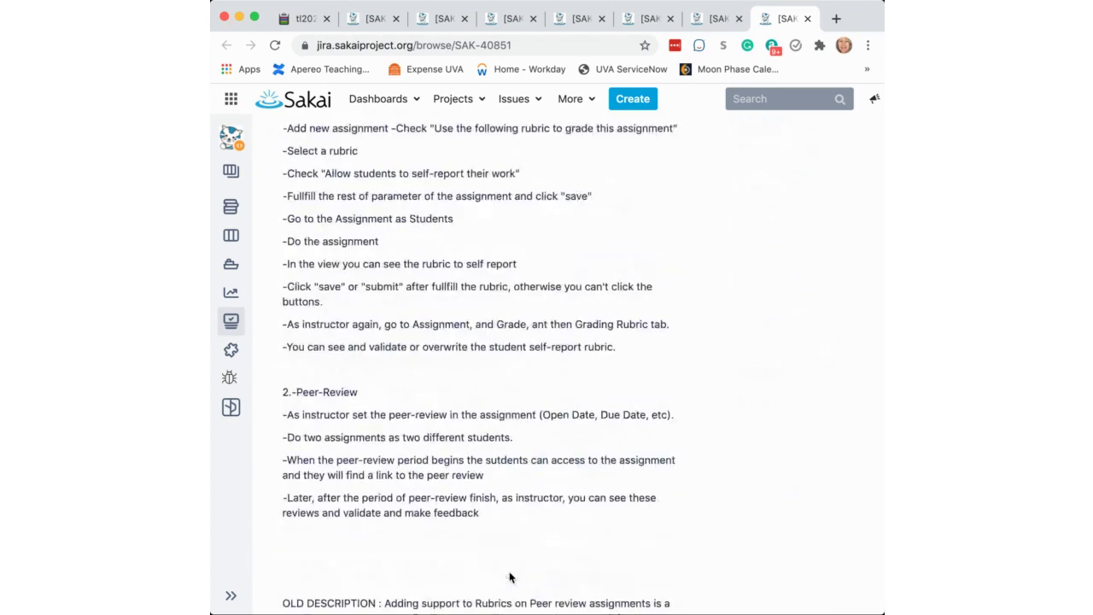
{"action": "scroll", "coordinate": [509, 578], "scroll_direction": "up", "scroll_amount": 2}
{"action": "scroll", "coordinate": [509, 578], "scroll_direction": "up", "scroll_amount": 1}
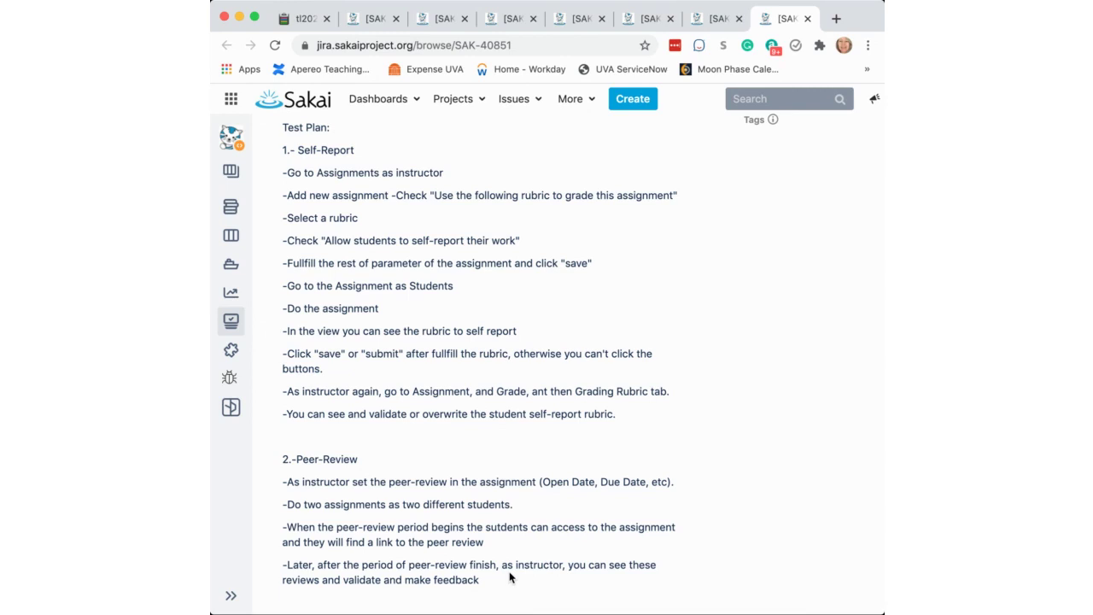
{"action": "scroll", "coordinate": [510, 578], "scroll_direction": "down", "scroll_amount": 3}
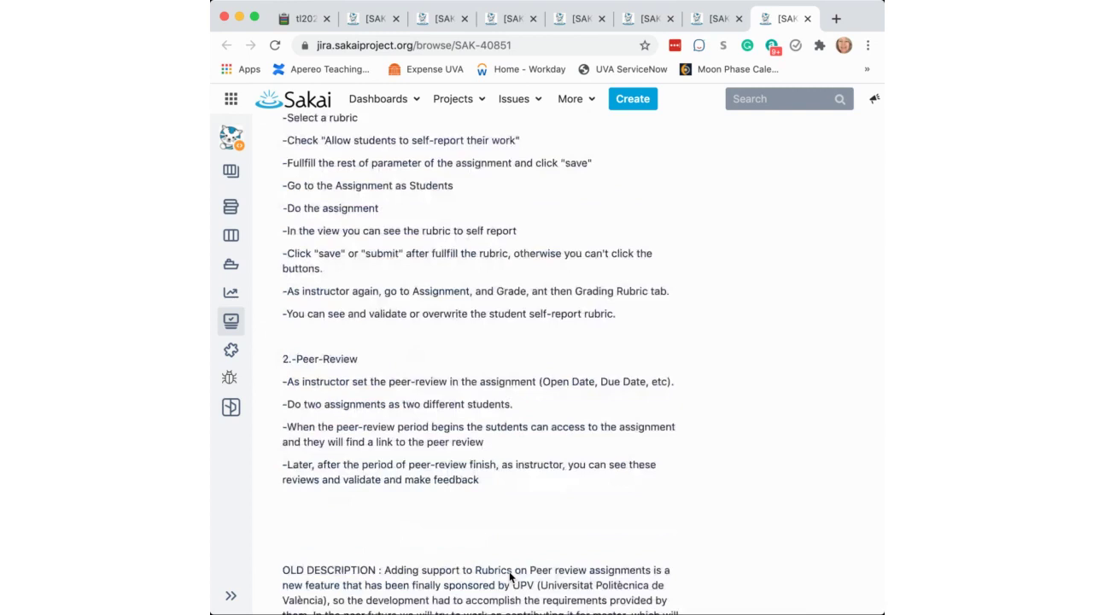
{"action": "scroll", "coordinate": [509, 578], "scroll_direction": "down", "scroll_amount": 7}
{"action": "scroll", "coordinate": [510, 578], "scroll_direction": "down", "scroll_amount": 3}
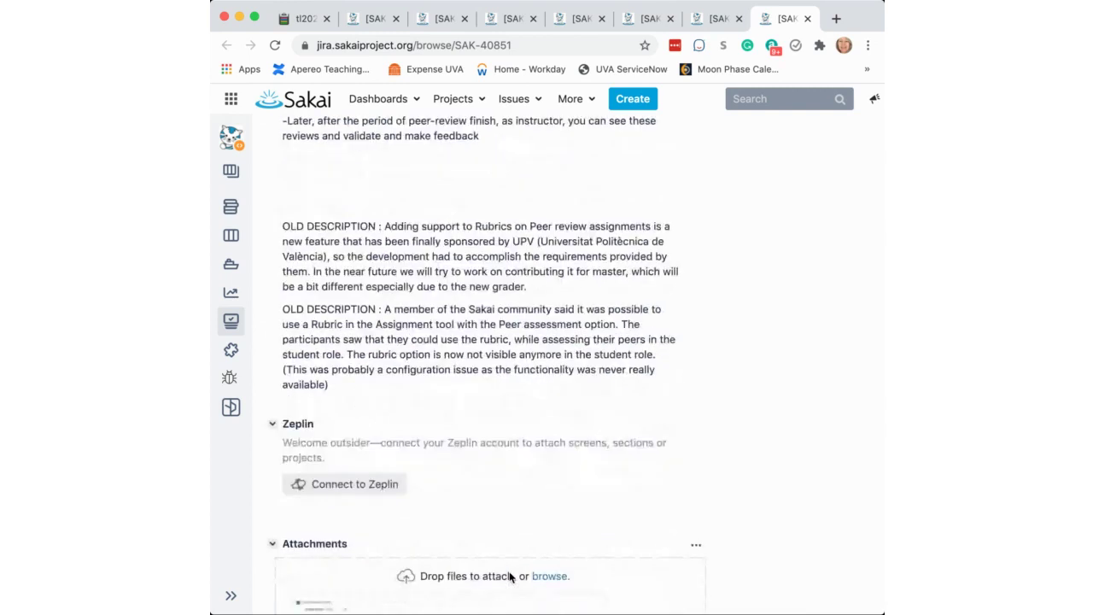
{"action": "scroll", "coordinate": [509, 576], "scroll_direction": "down", "scroll_amount": 20}
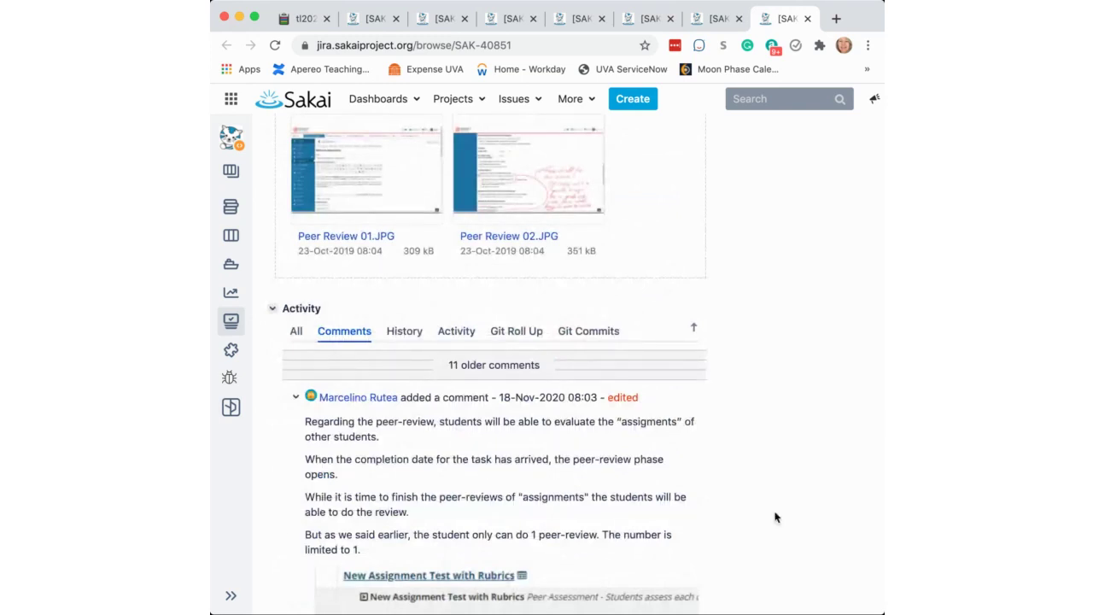
{"action": "scroll", "coordinate": [775, 517], "scroll_direction": "down", "scroll_amount": 4}
{"action": "scroll", "coordinate": [776, 516], "scroll_direction": "down", "scroll_amount": 2}
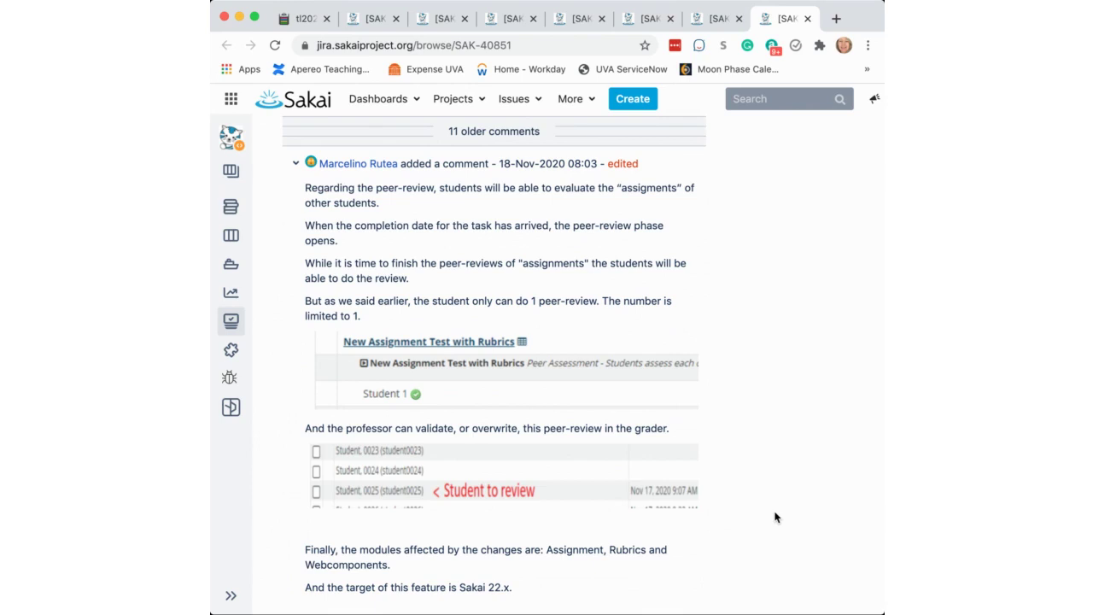
{"action": "scroll", "coordinate": [776, 517], "scroll_direction": "down", "scroll_amount": 10}
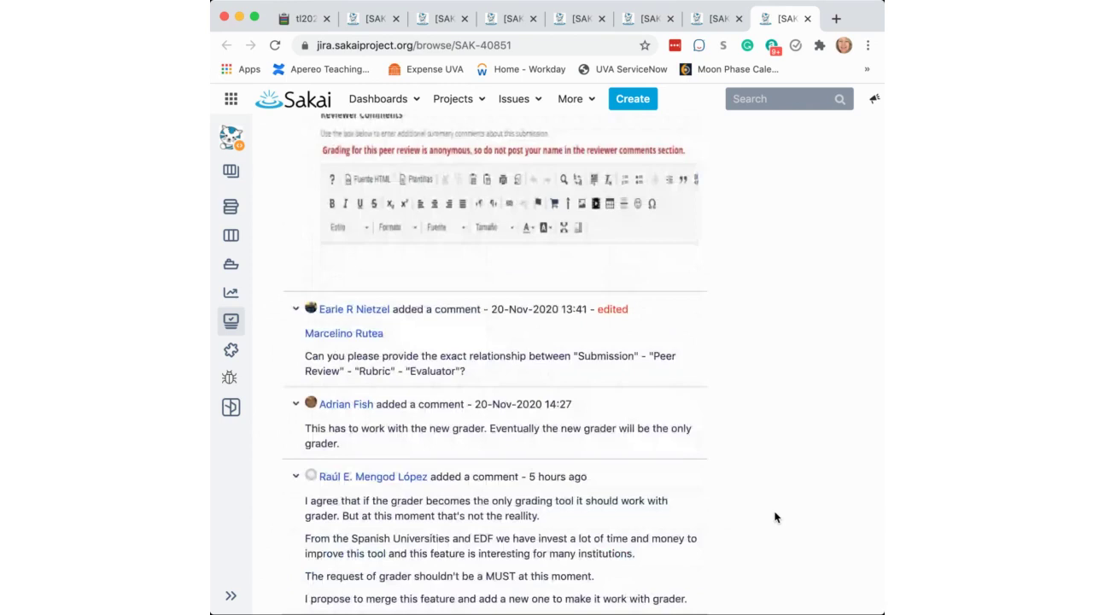
{"action": "scroll", "coordinate": [776, 516], "scroll_direction": "down", "scroll_amount": 2}
{"action": "scroll", "coordinate": [775, 516], "scroll_direction": "down", "scroll_amount": 1}
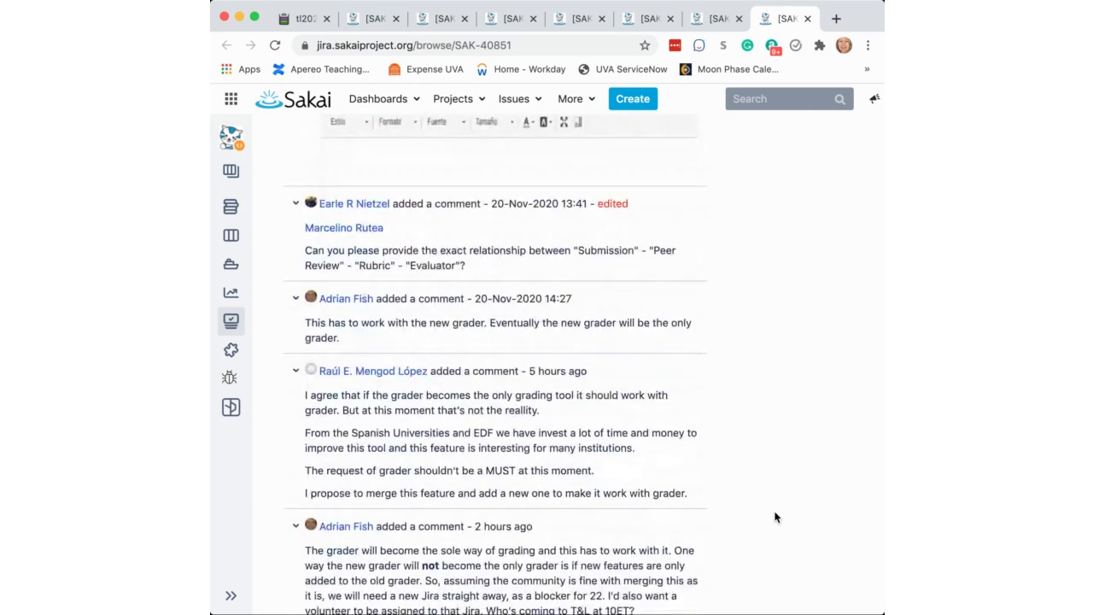
{"action": "scroll", "coordinate": [775, 516], "scroll_direction": "down", "scroll_amount": 2}
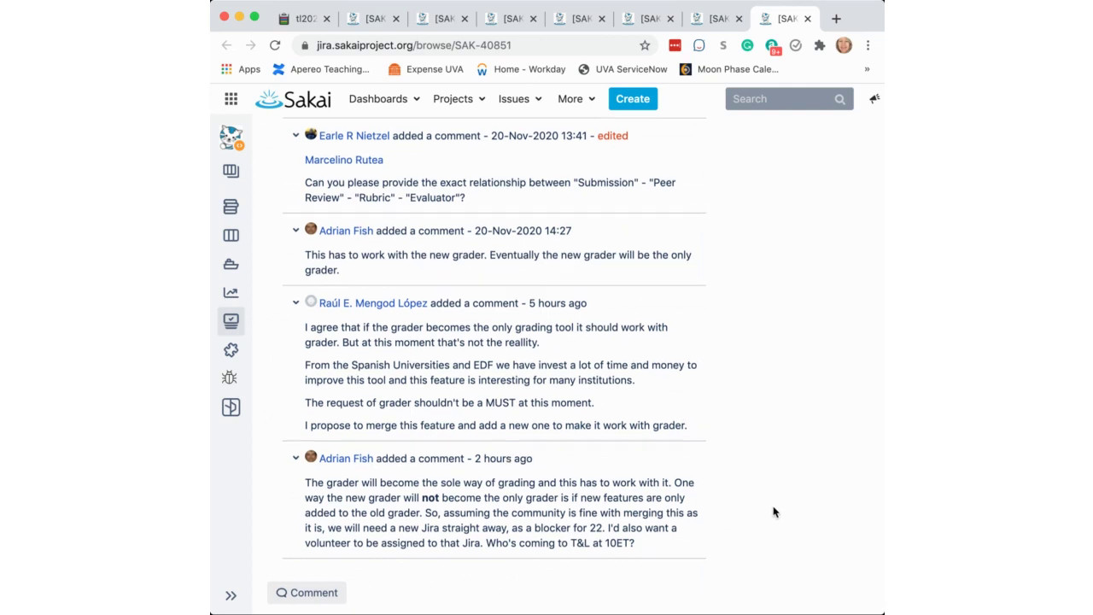
{"action": "scroll", "coordinate": [776, 517], "scroll_direction": "up", "scroll_amount": 5}
{"action": "scroll", "coordinate": [773, 511], "scroll_direction": "up", "scroll_amount": 5}
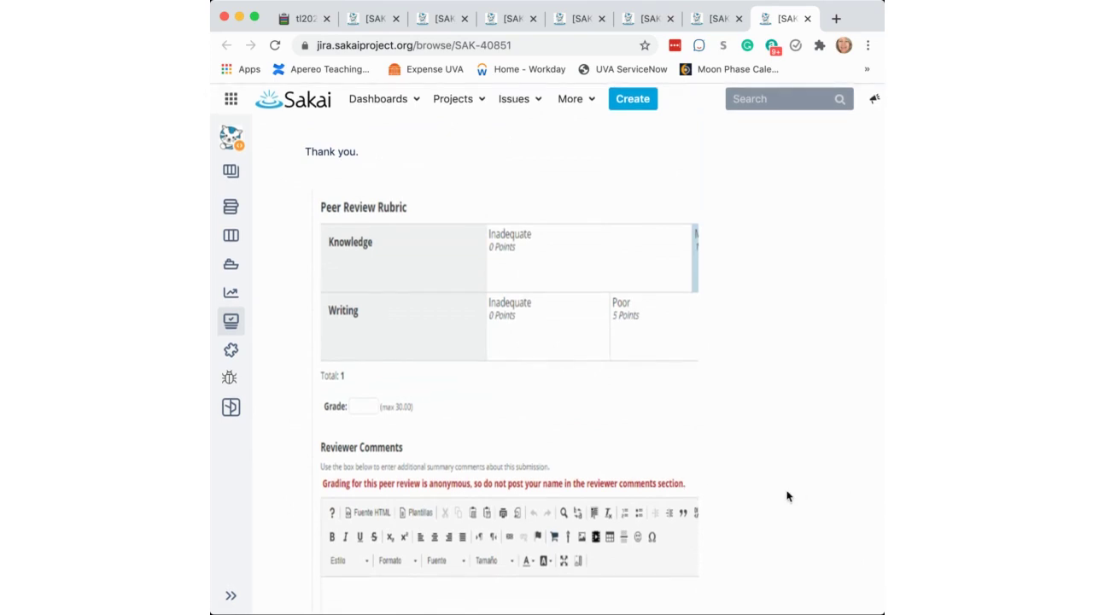
{"action": "scroll", "coordinate": [788, 496], "scroll_direction": "up", "scroll_amount": 10}
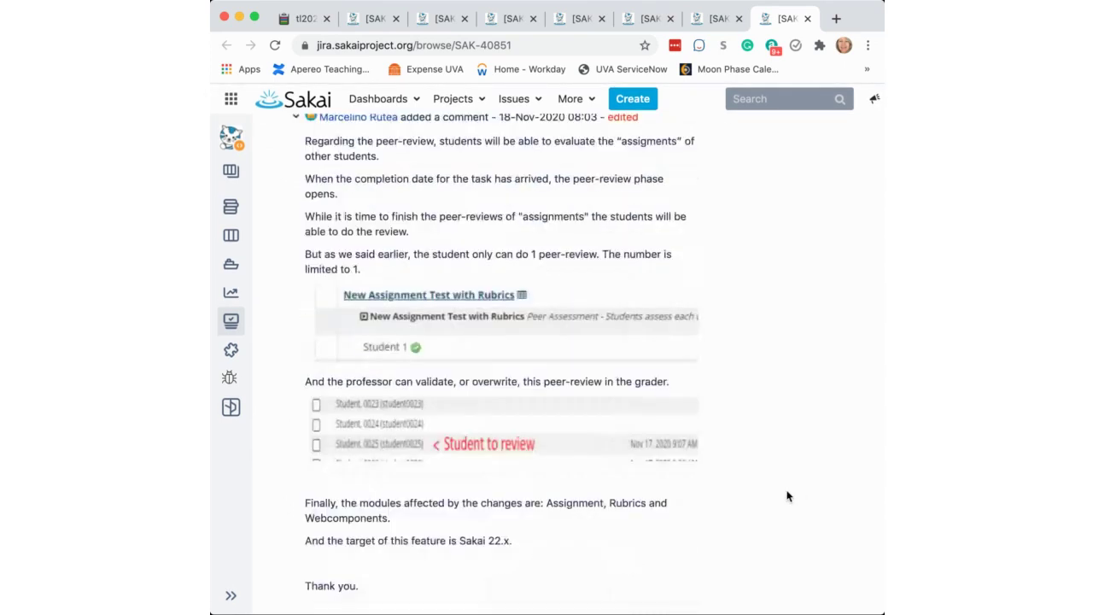
{"action": "scroll", "coordinate": [787, 496], "scroll_direction": "up", "scroll_amount": 1}
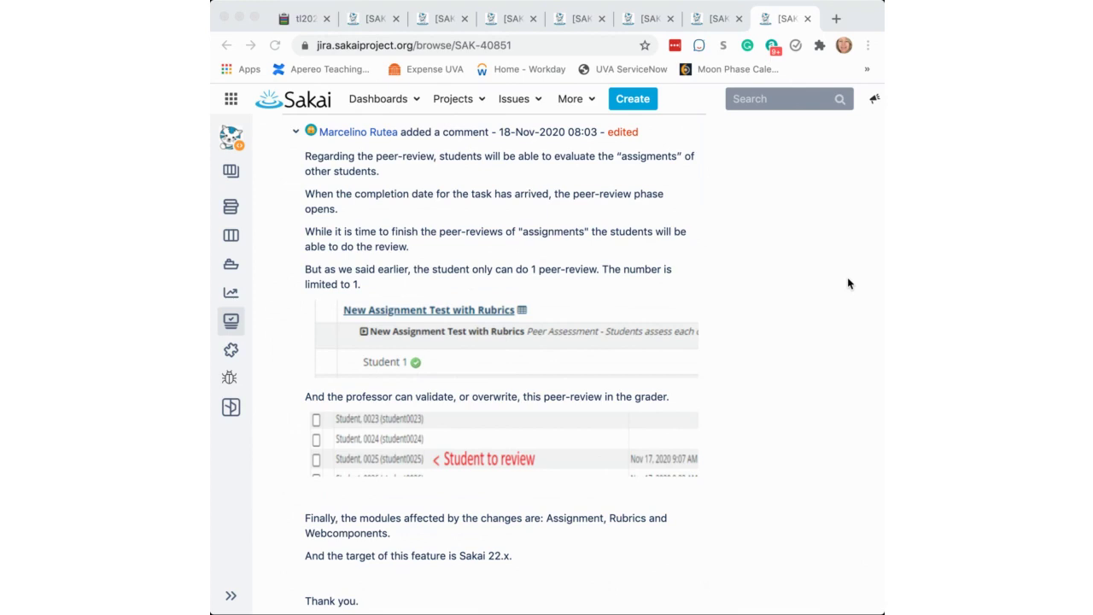
- Return to the Etherpad meeting agenda and go to the Dec 16 entry under Upcoming meetings
{"action": "left_click", "coordinate": [300, 19]}
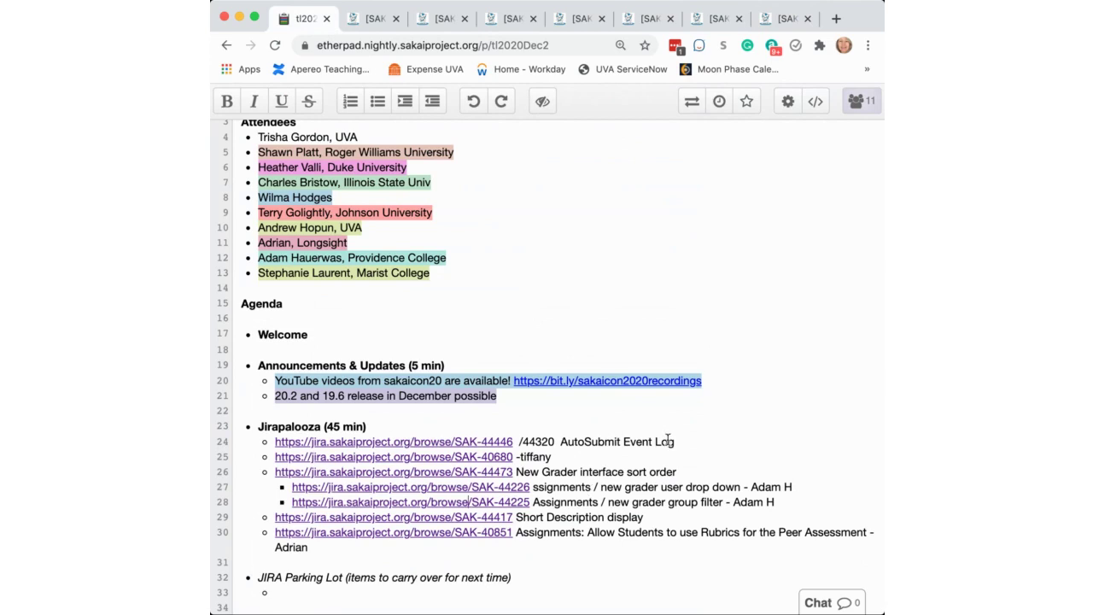
{"action": "scroll", "coordinate": [668, 439], "scroll_direction": "down", "scroll_amount": 3}
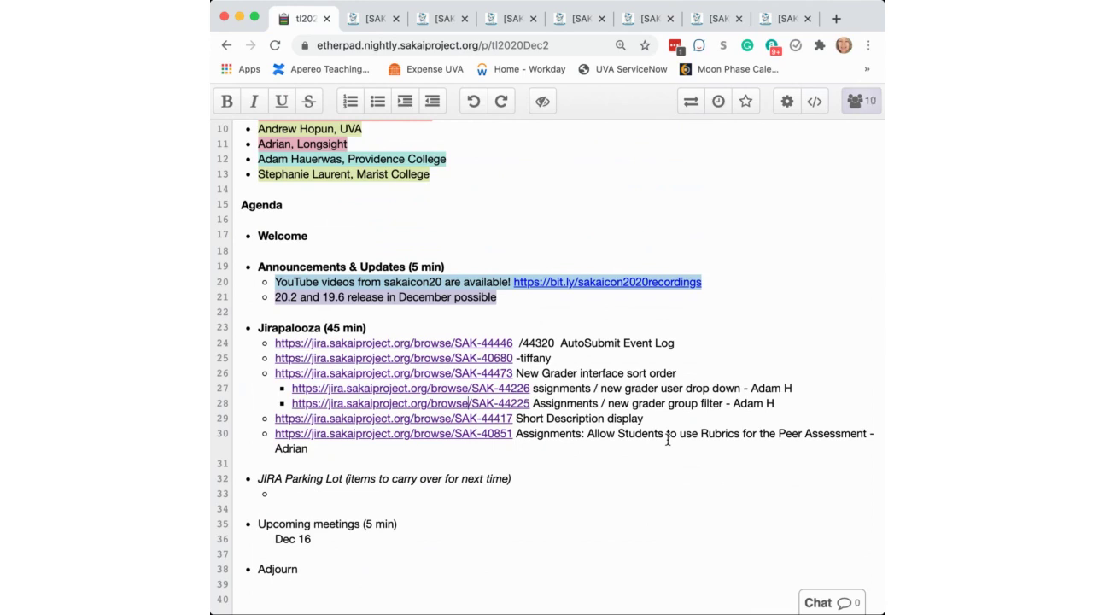
{"action": "left_click", "coordinate": [331, 538]}
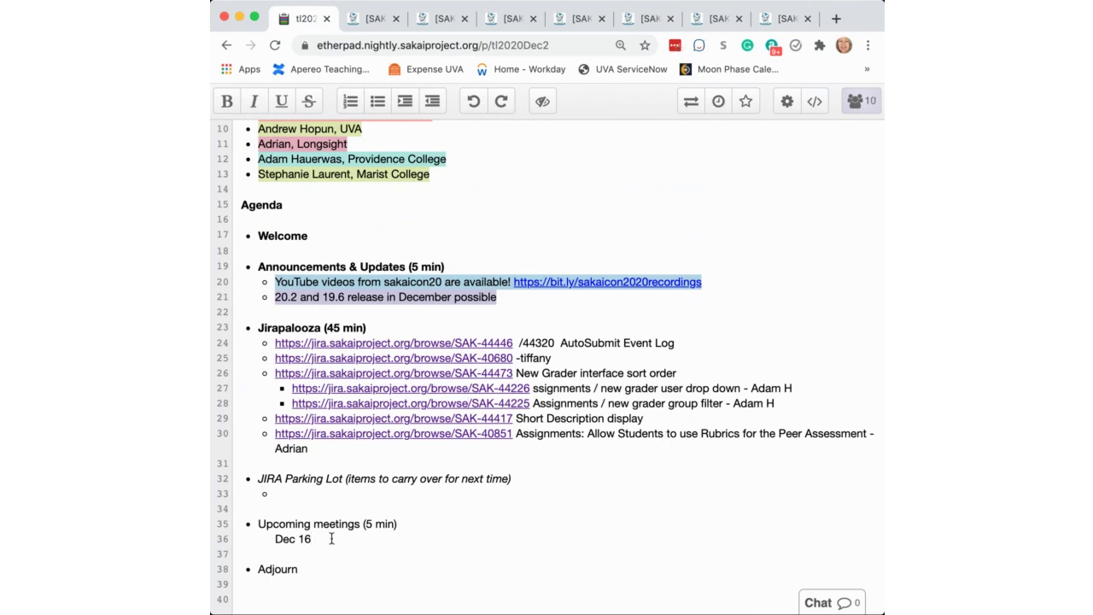